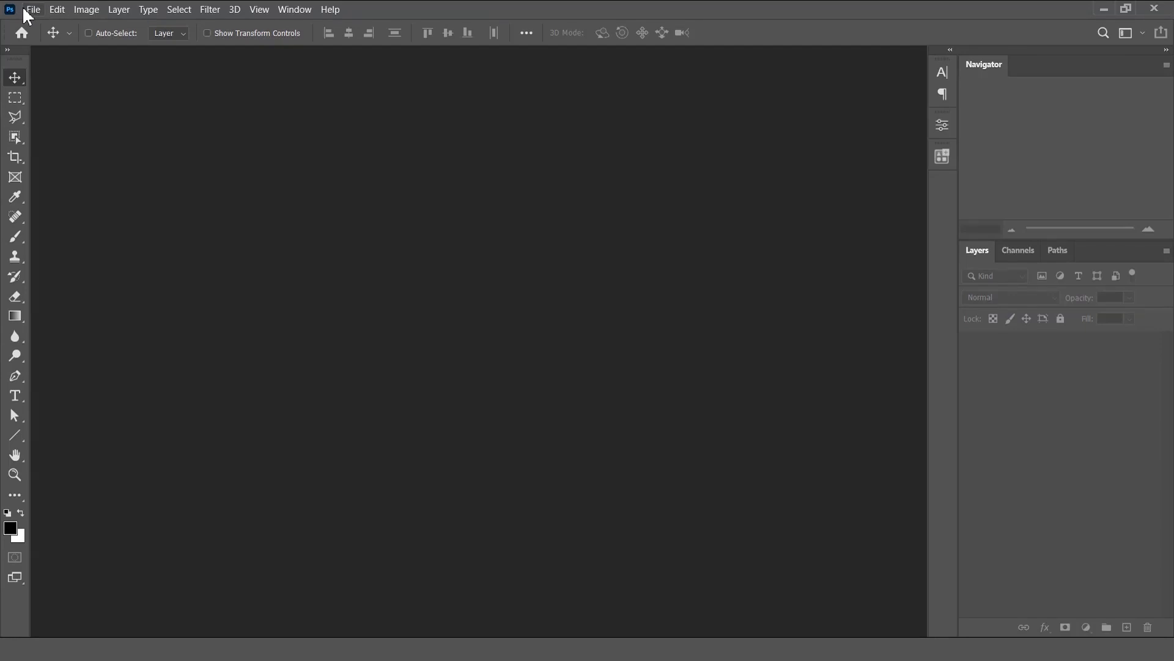
Step: Create a new 800×1000 px document named 'vijay diwas'
left_click(27, 10)
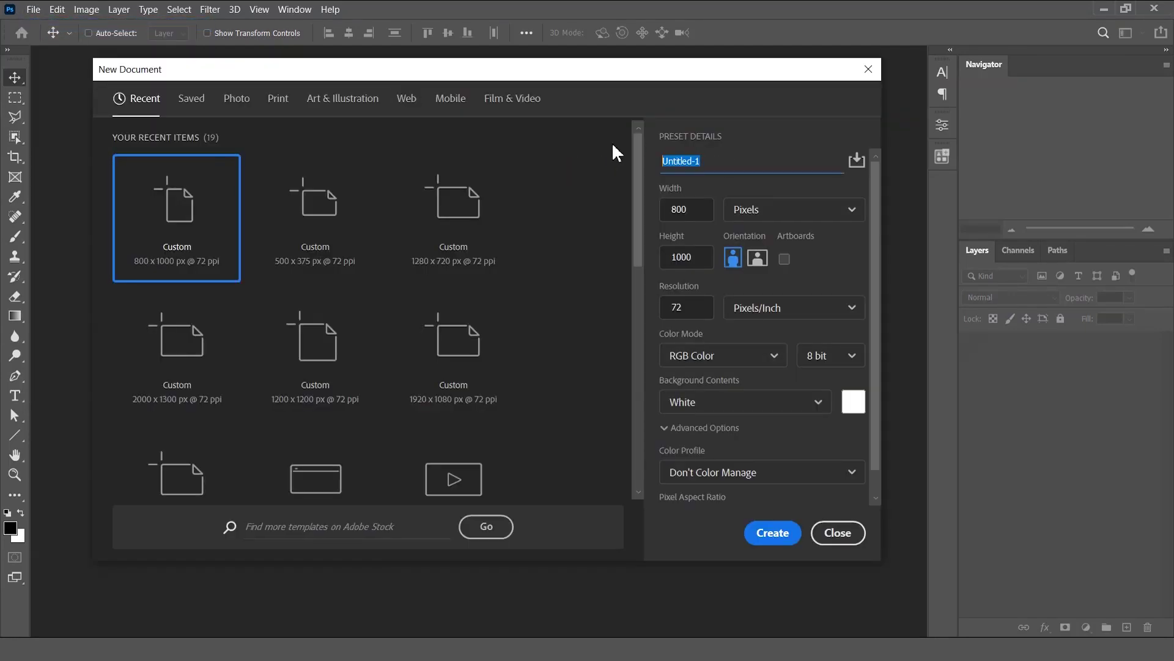
type("vijay diwas")
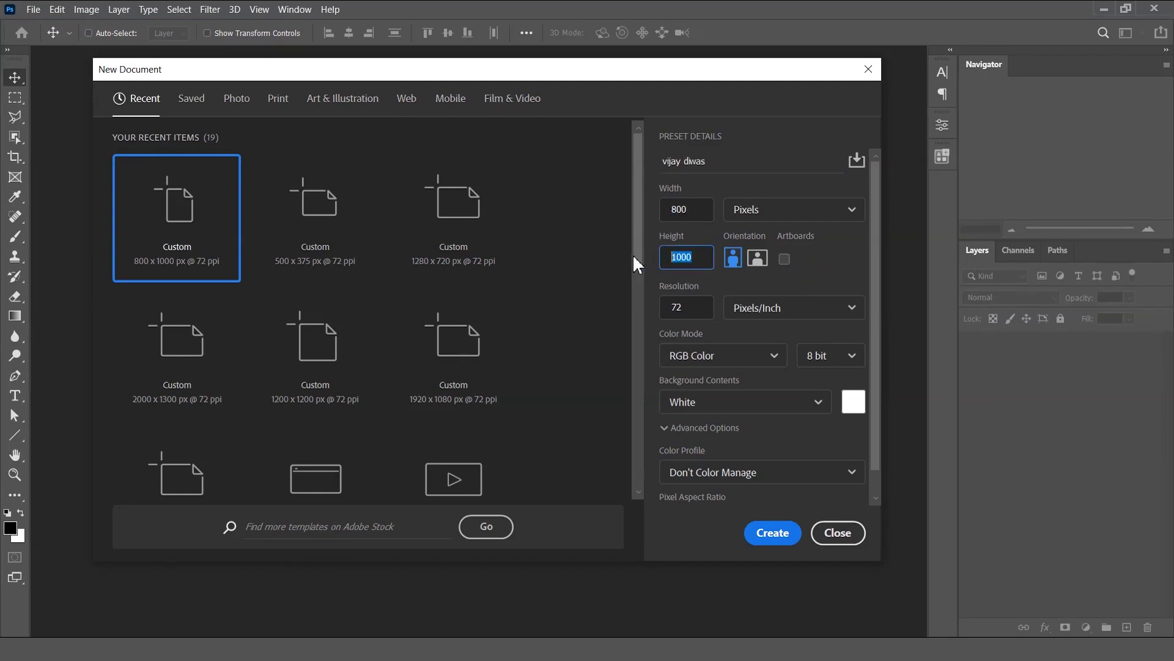
left_click(765, 534)
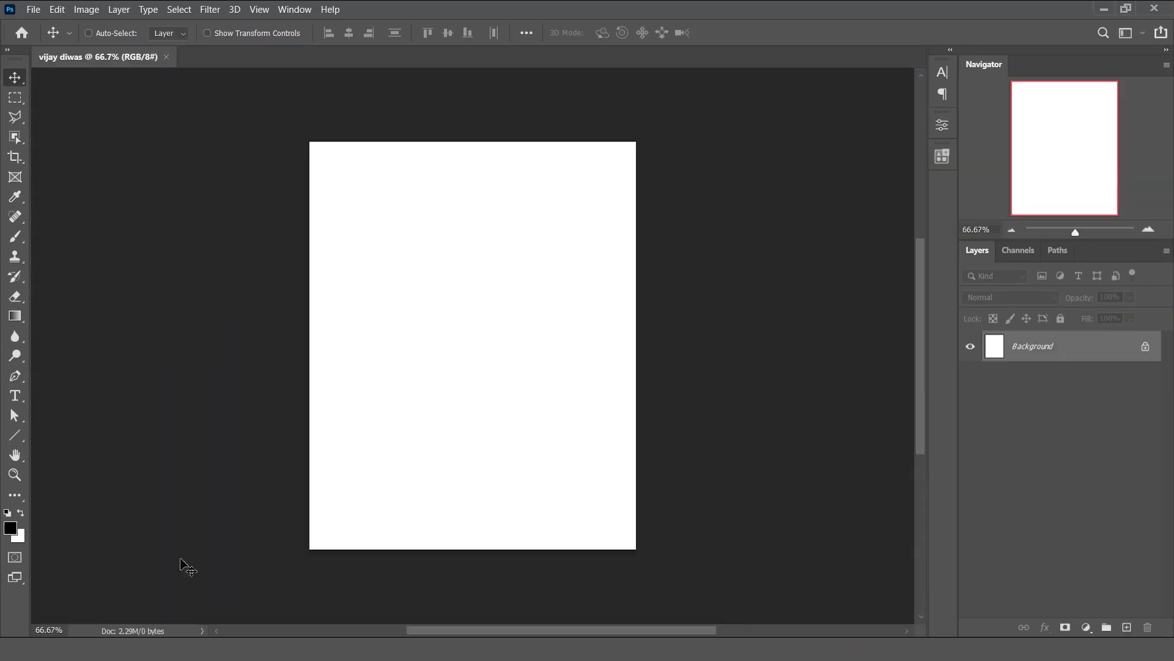
Step: Open image-1 and image-2 from File Explorer as separate Photoshop documents
left_click(1104, 9)
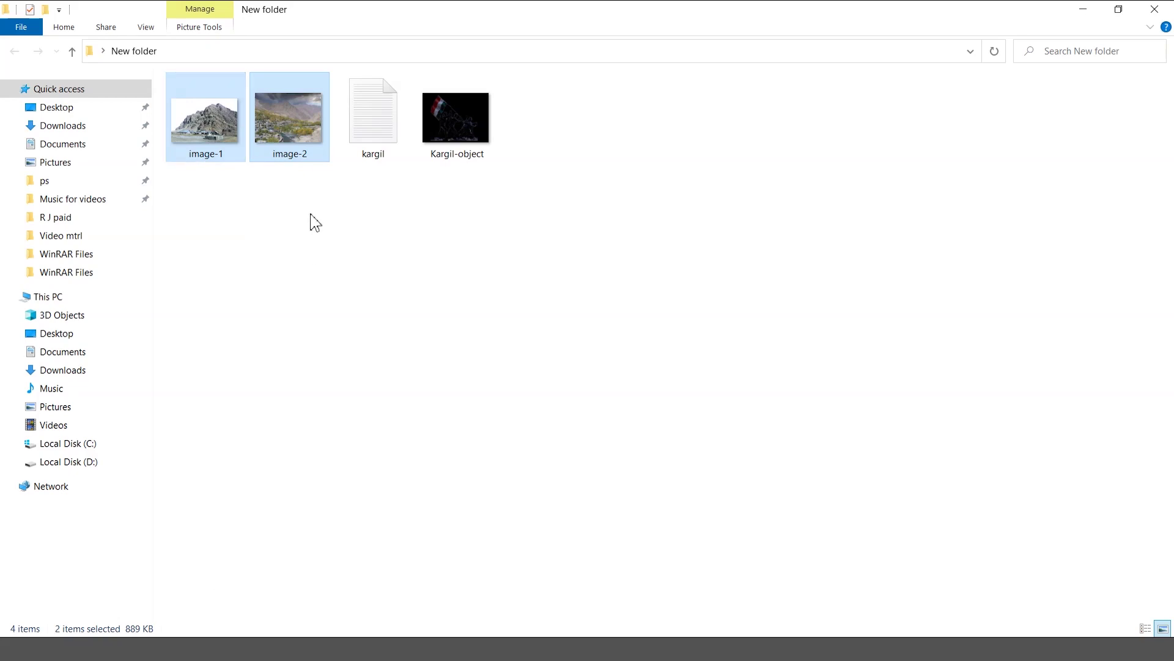
left_click_drag(279, 156, 157, 541)
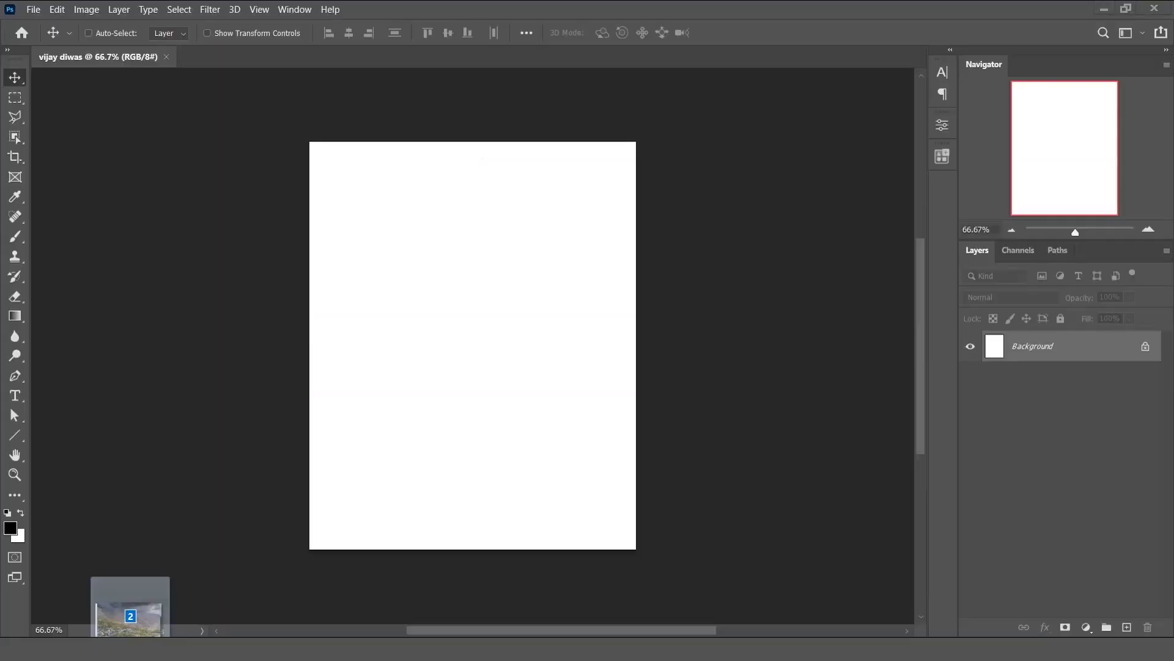
left_click_drag(289, 74, 289, 54)
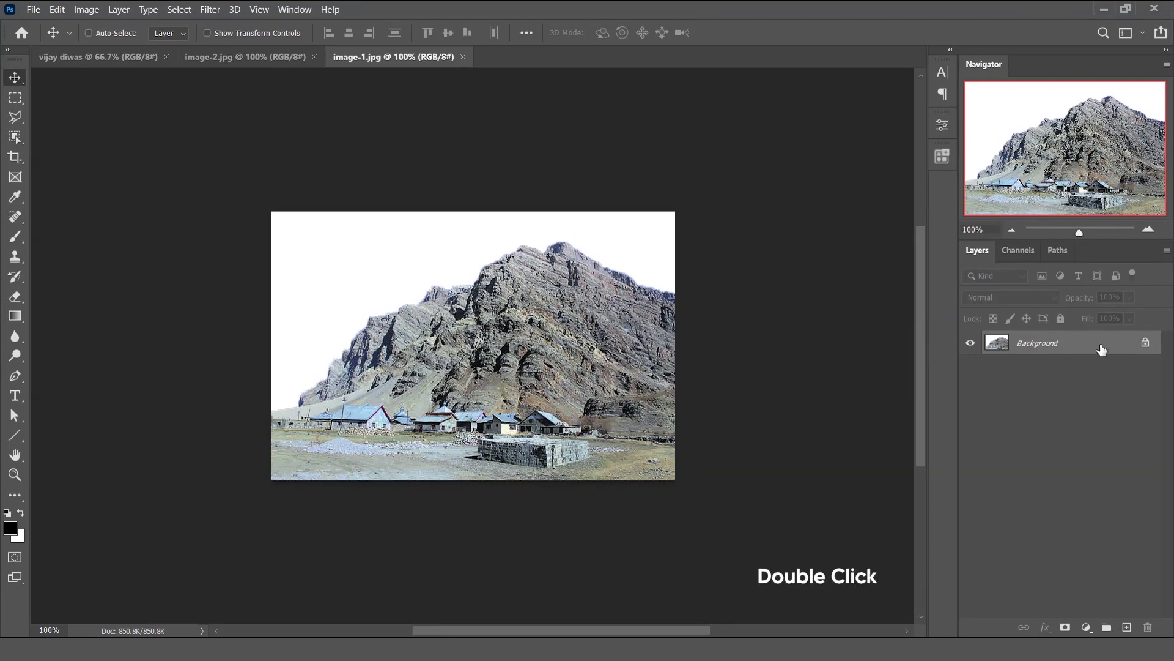
Step: Unlock image-1's background and delete its white sky with the Magic Wand, then deselect
double_click(1091, 351)
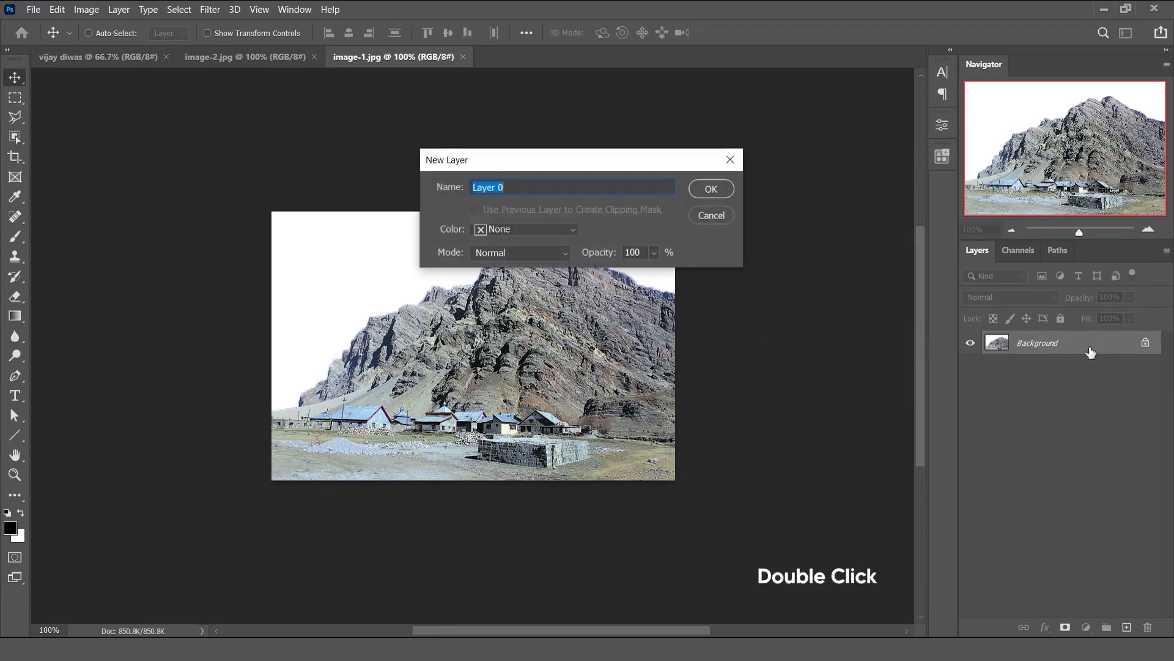
left_click(711, 189)
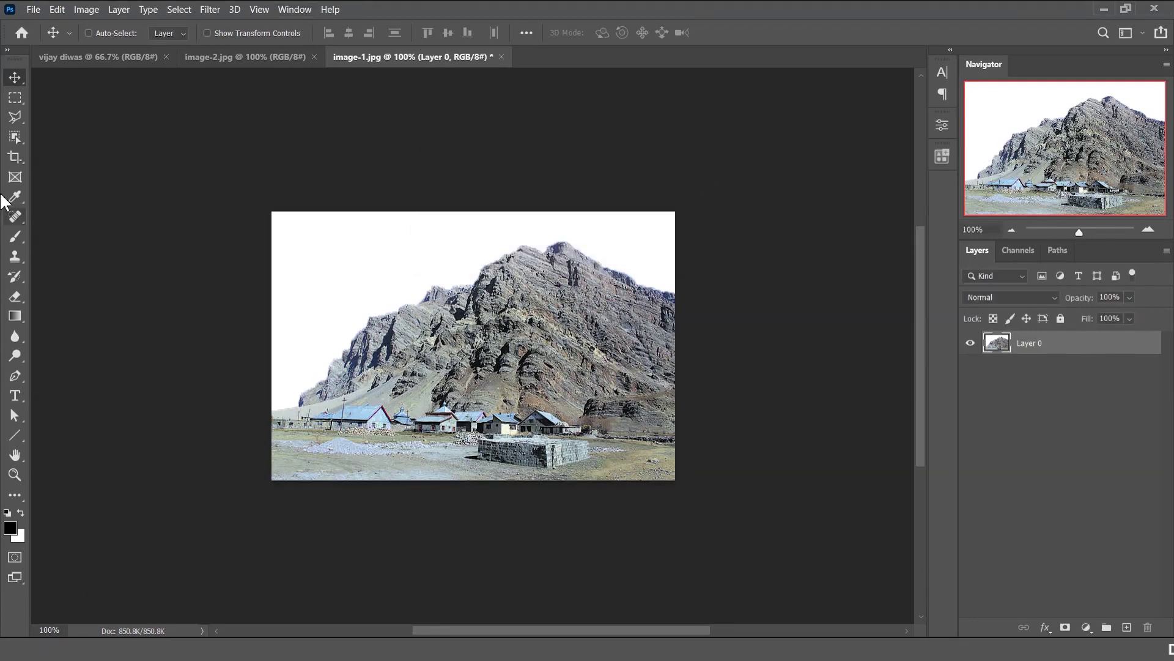
left_click(12, 137)
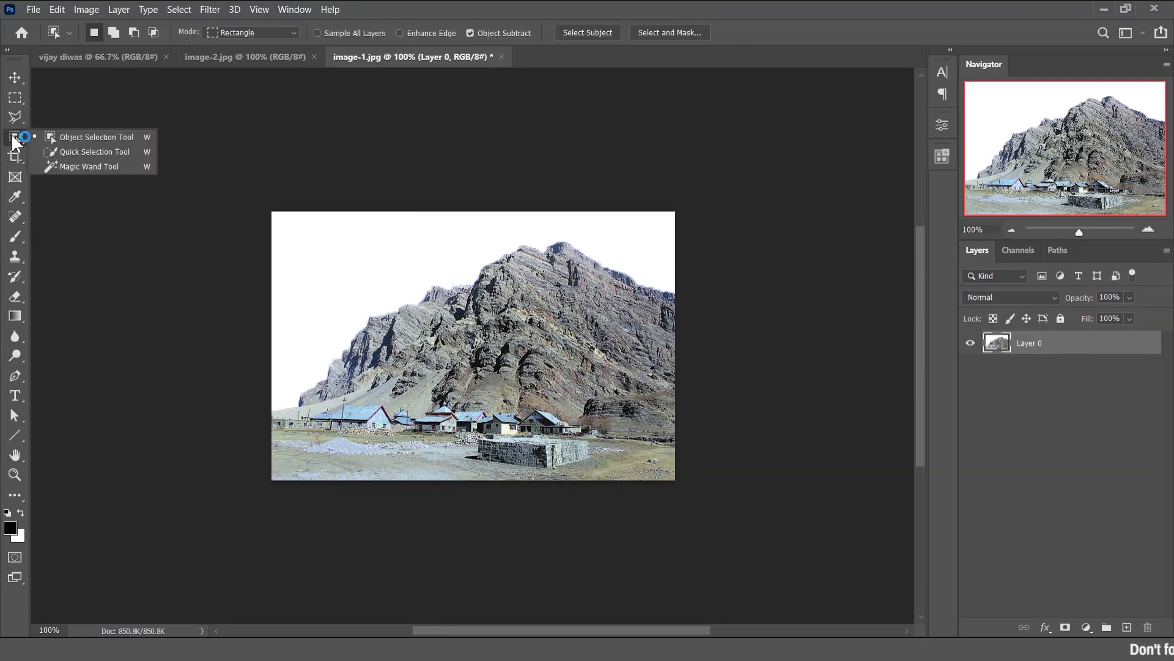
left_click(96, 168)
left_click(334, 282)
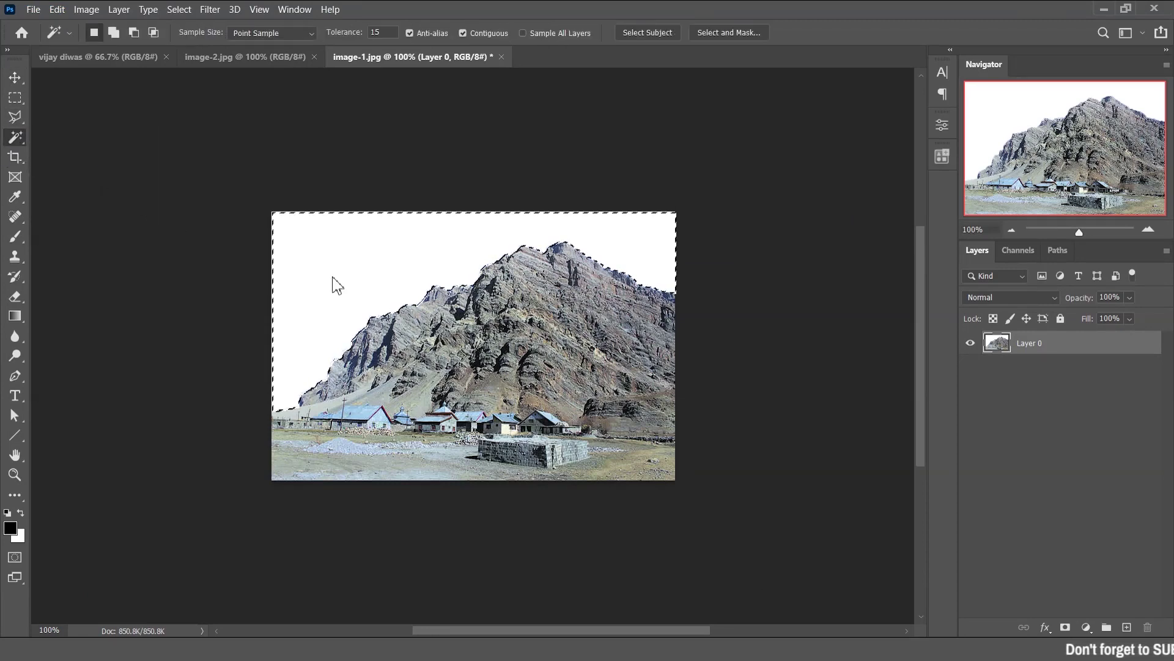
key("Delete")
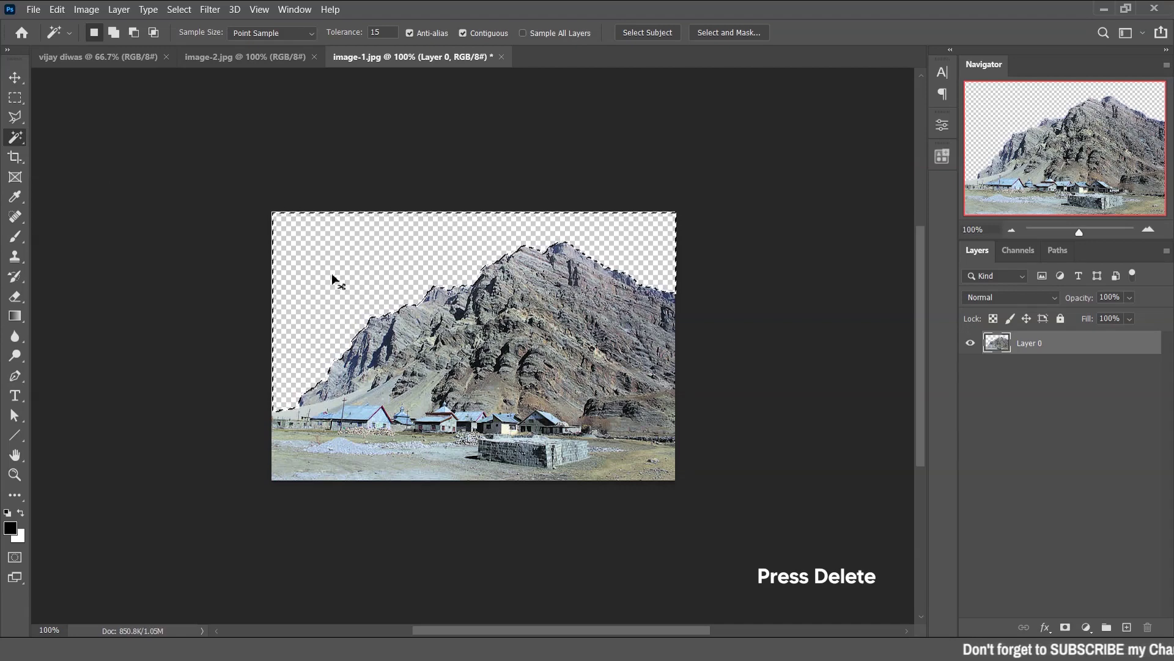
right_click(332, 275)
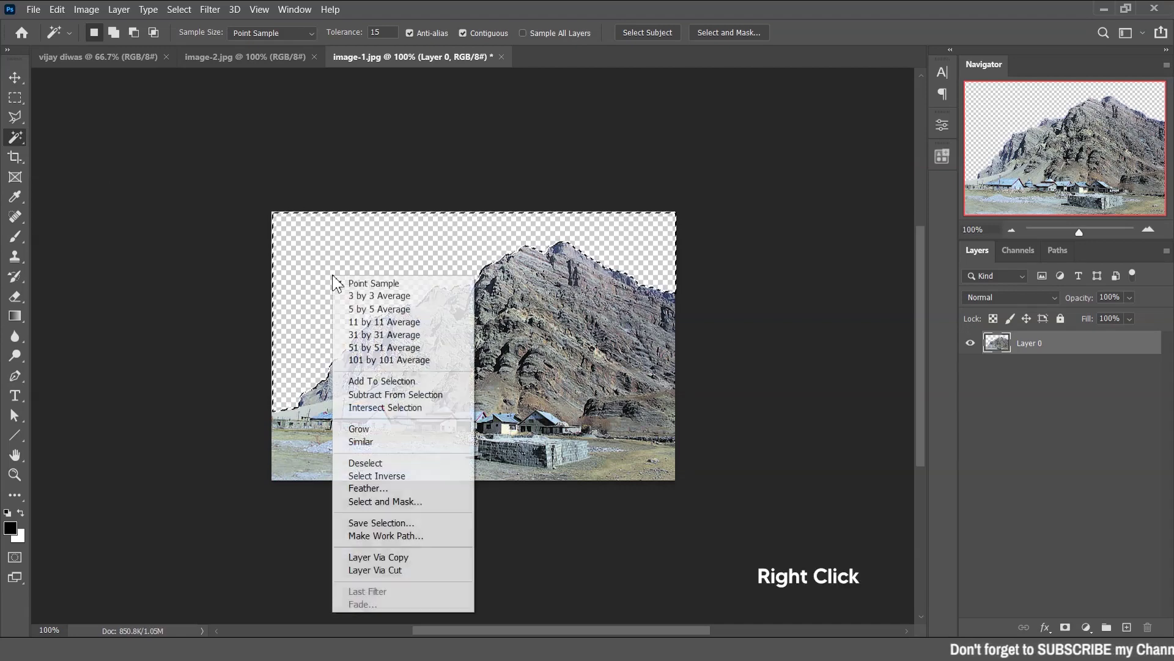
left_click(367, 463)
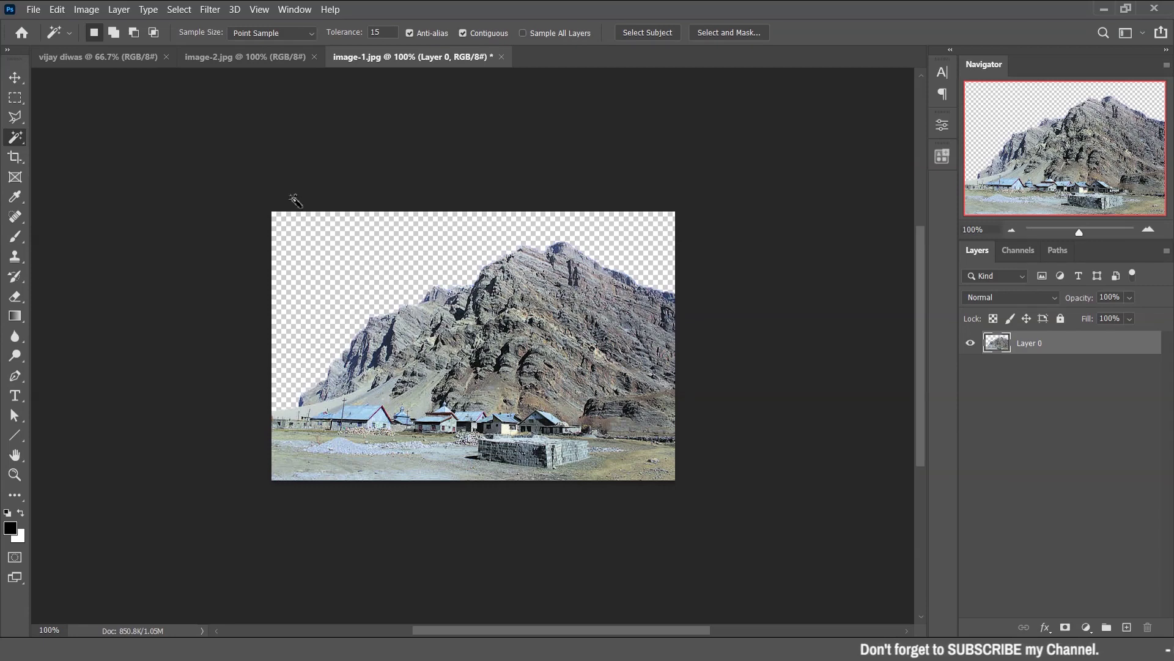
left_click(15, 77)
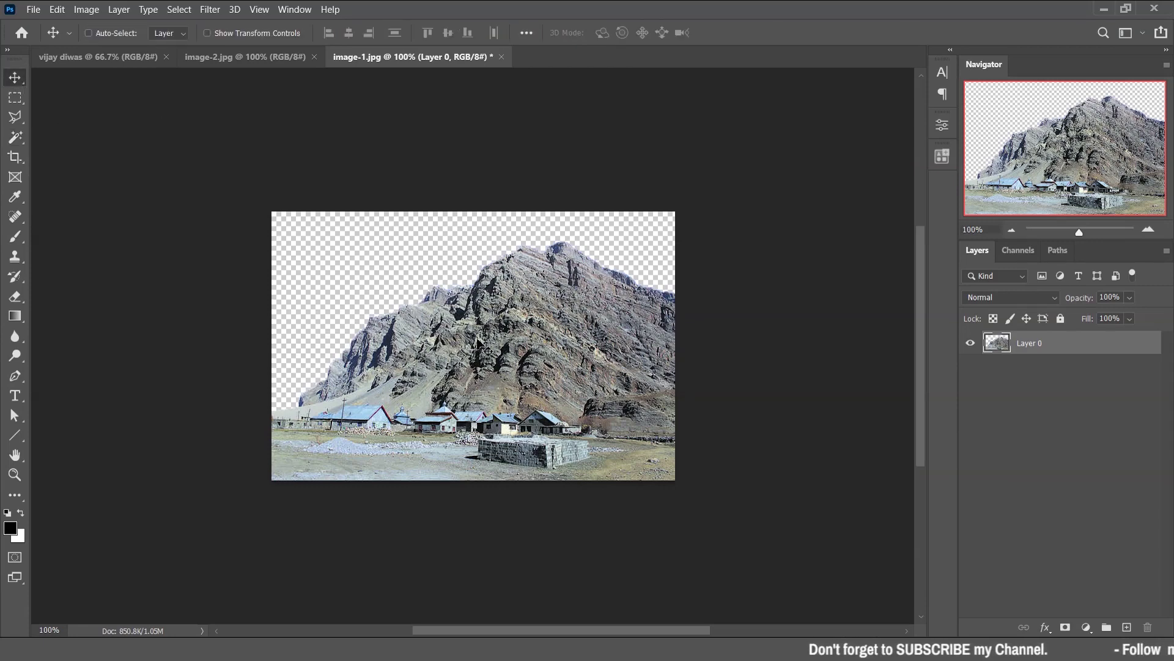
Step: Move the cut-out mountain into the vijay diwas poster and convert it to a smart object
mouse_move(489, 303)
left_mouse_down()
mouse_move(300, 157)
mouse_move(456, 327)
left_mouse_up()
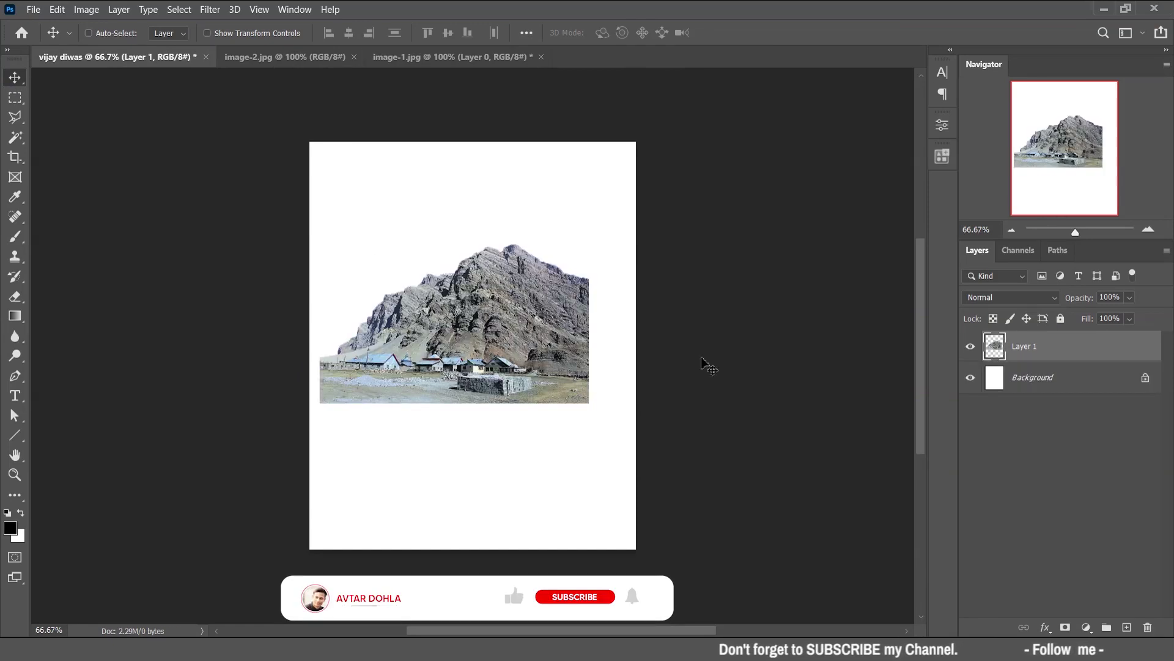
right_click(1040, 351)
left_click(881, 207)
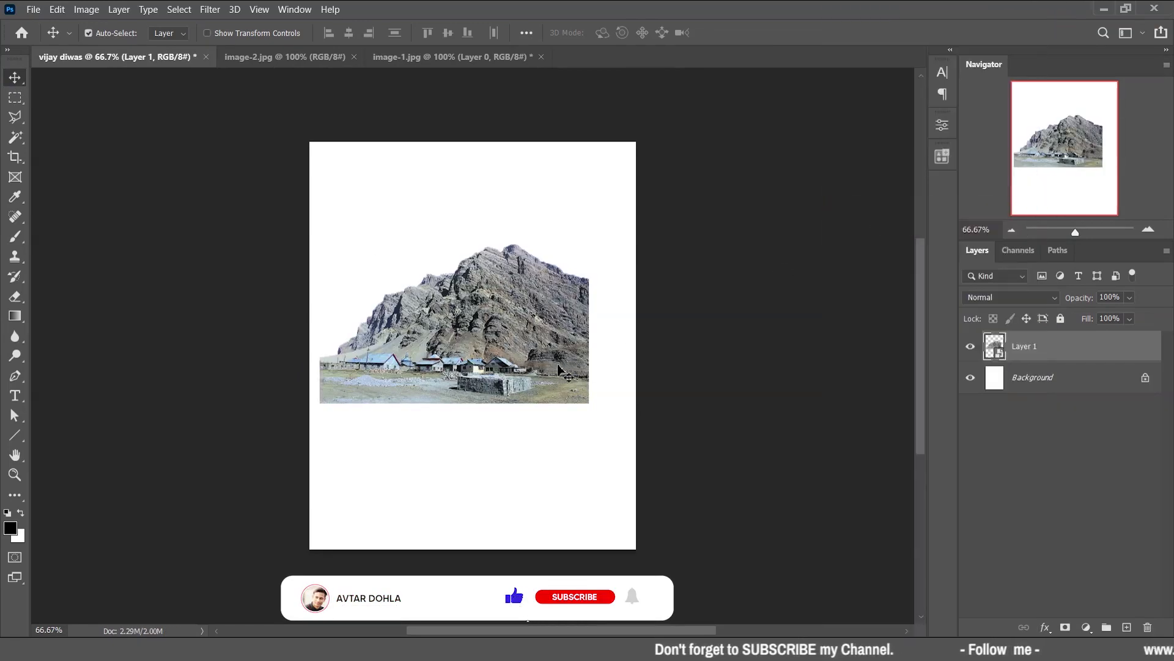
Step: Free Transform the mountain to about 155% and position it across the poster's lower part
left_click(57, 9)
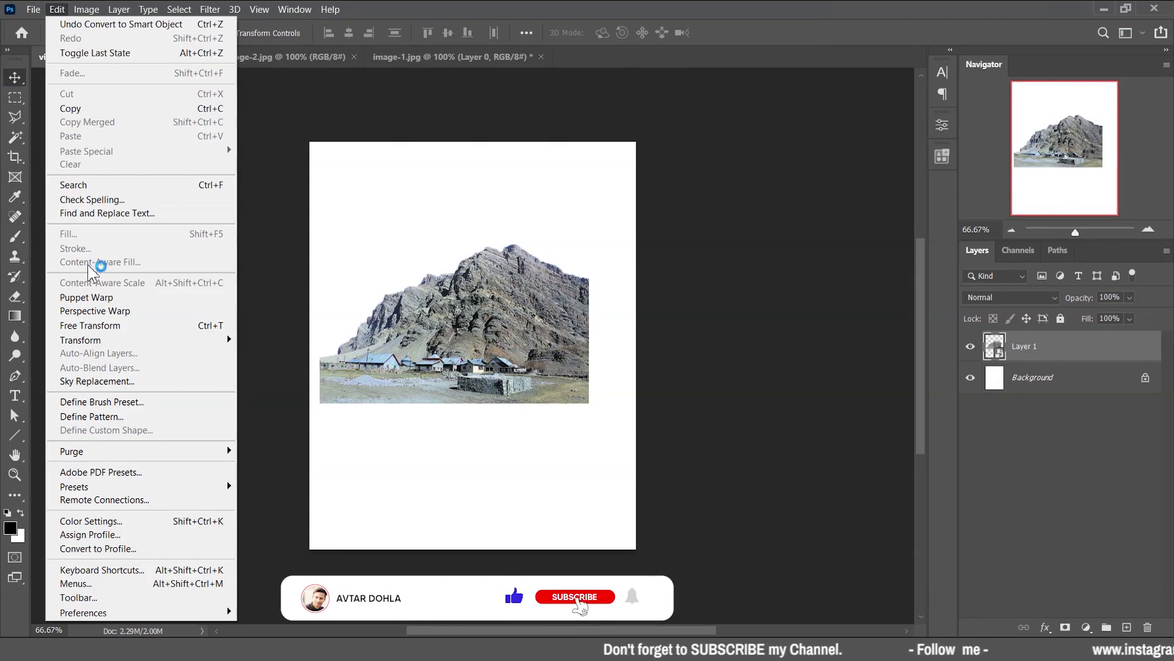
left_click(98, 325)
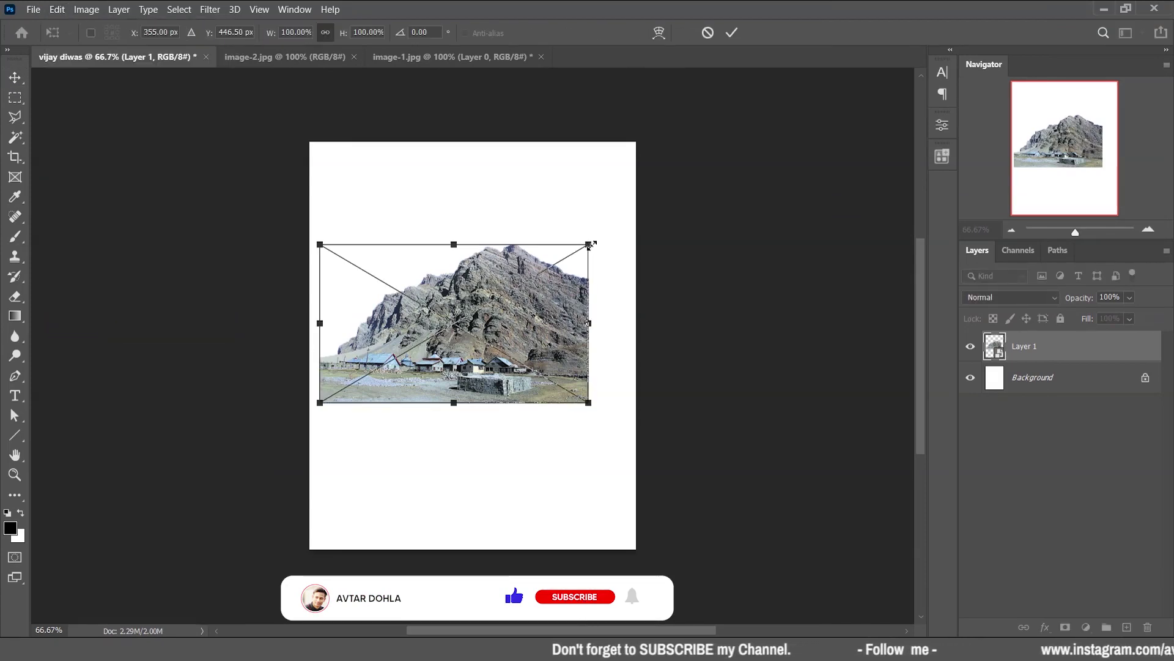
mouse_move(591, 241)
left_mouse_down()
mouse_move(670, 233)
mouse_move(687, 178)
left_mouse_up()
left_click_drag(604, 273, 574, 423)
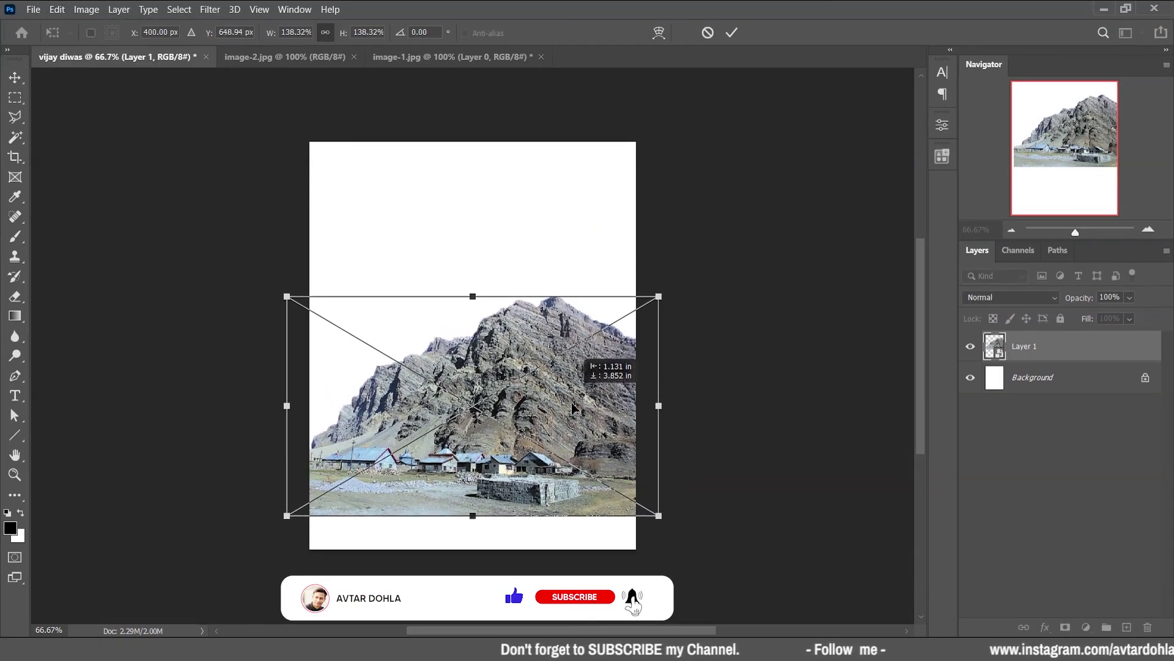
left_click_drag(659, 329, 688, 310)
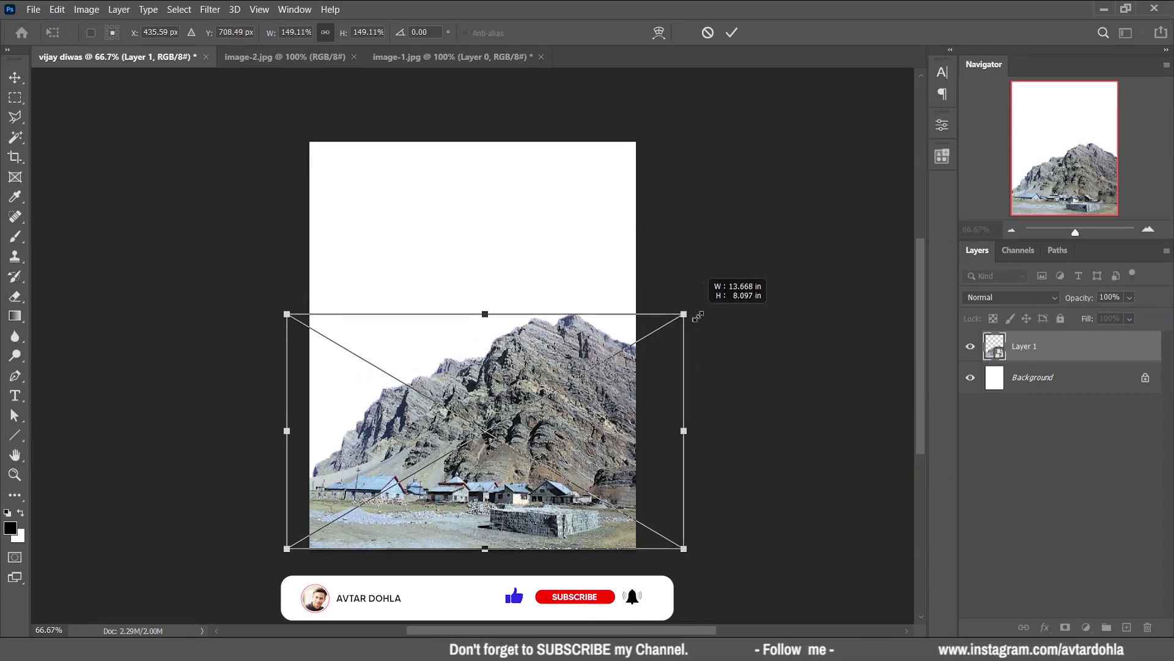
left_click_drag(596, 363, 579, 358)
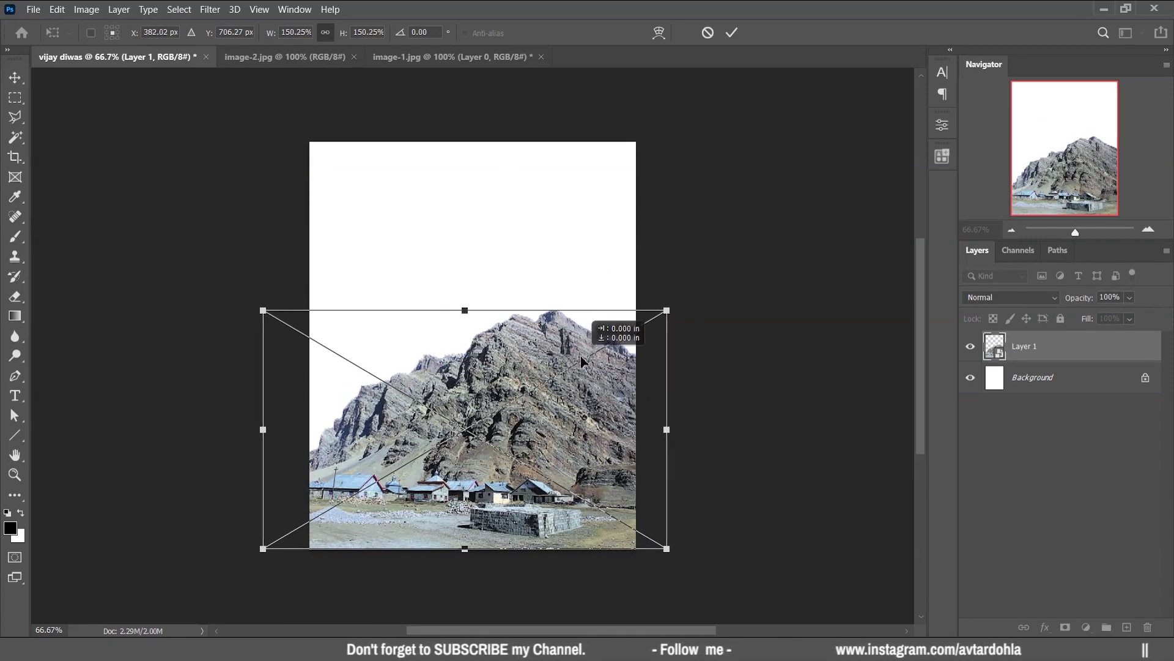
left_click_drag(576, 359, 578, 358)
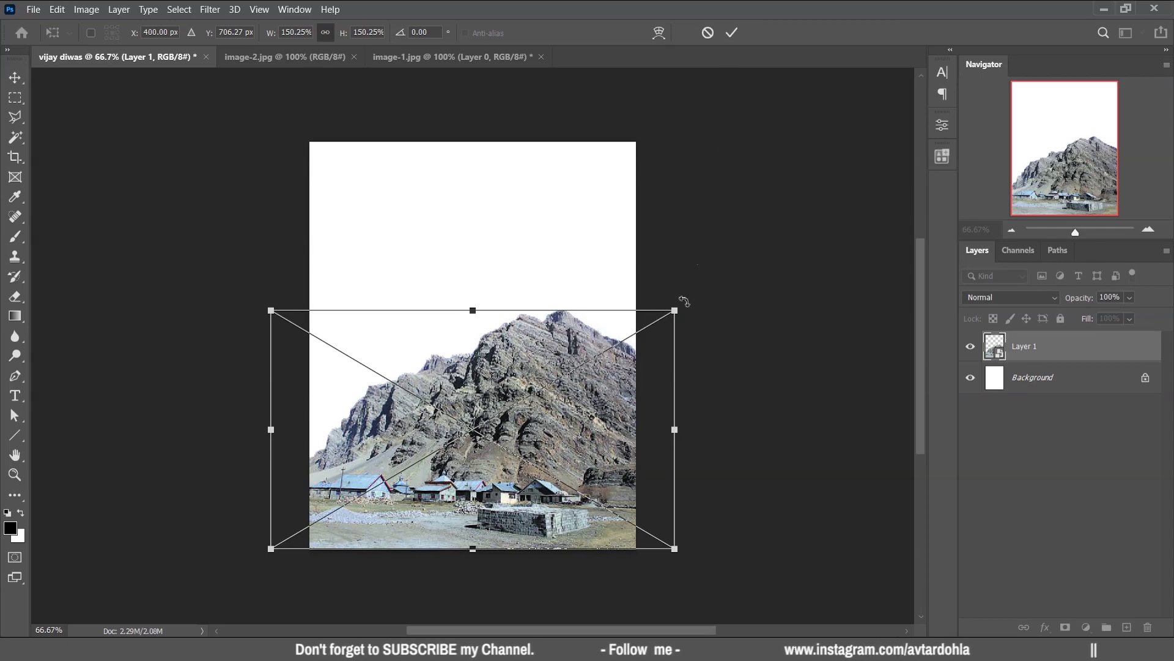
left_click_drag(675, 310, 689, 302)
left_click_drag(643, 360, 634, 360)
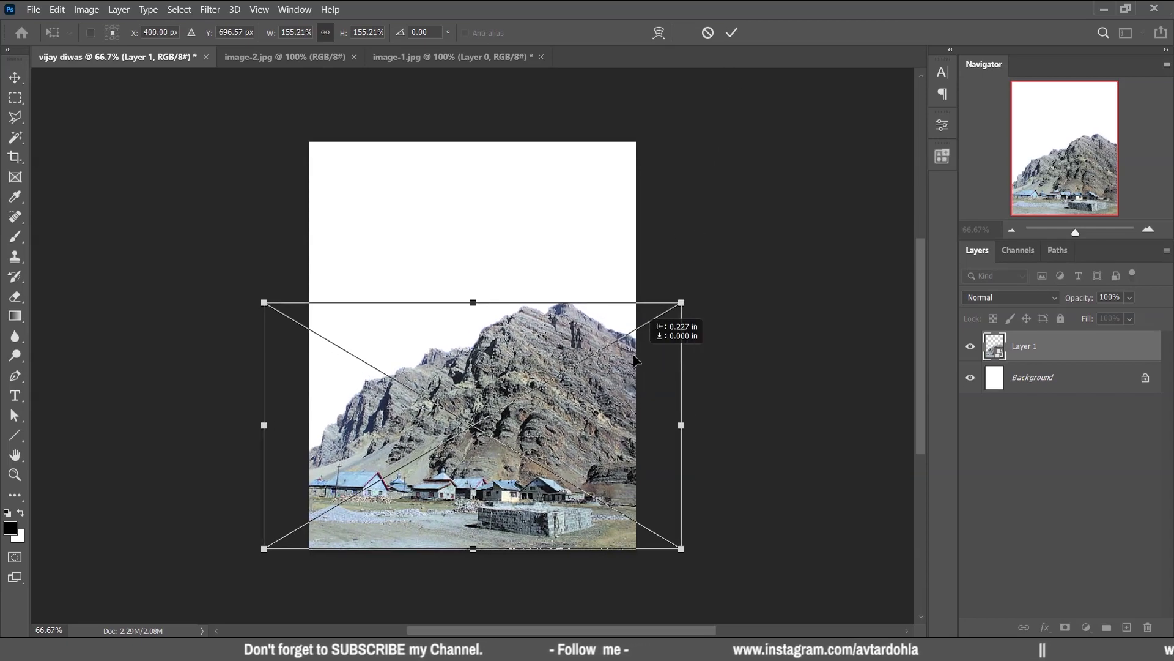
left_click(732, 33)
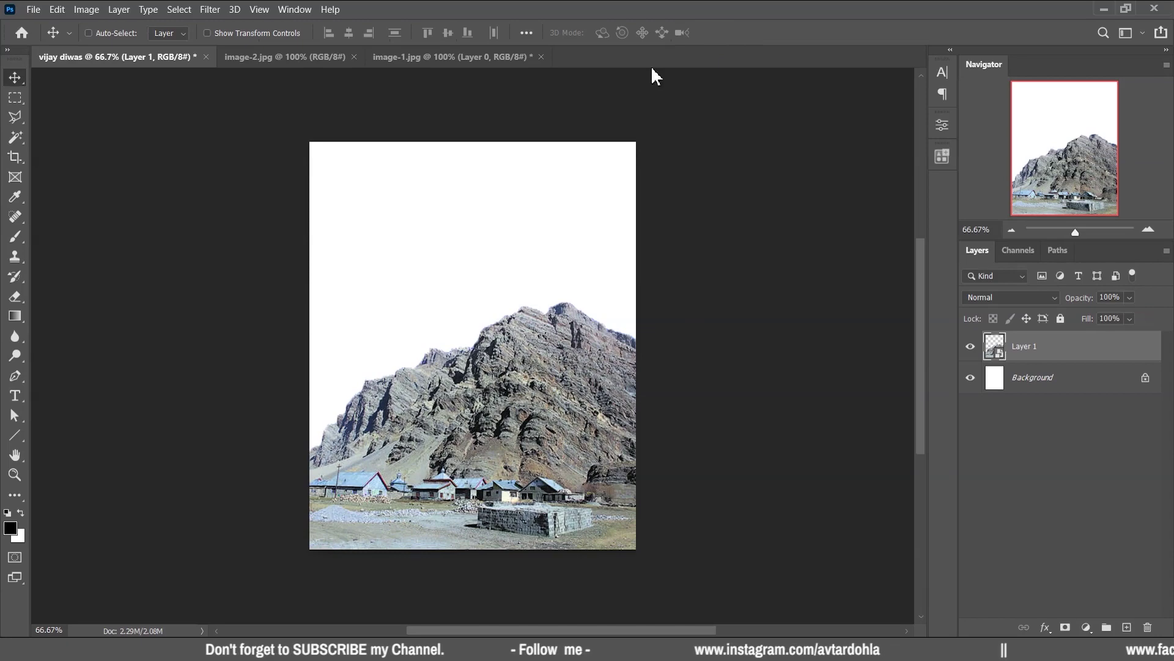
Step: Switch to image-2 and unlock its background into an editable Layer 0
left_click(281, 60)
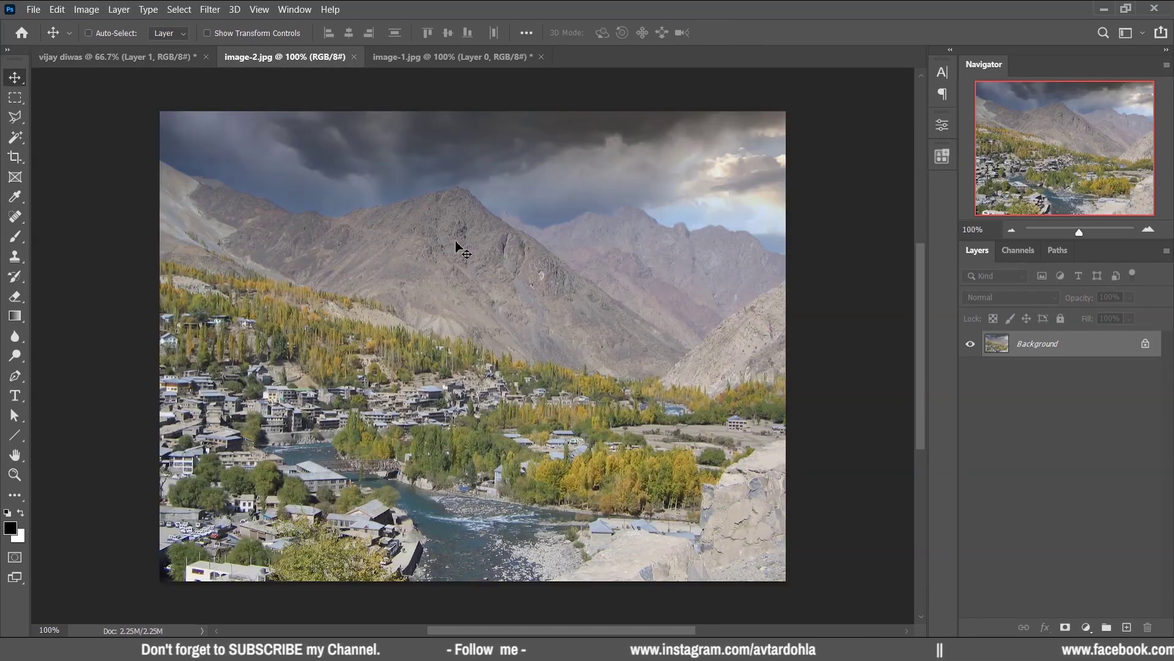
double_click(1071, 347)
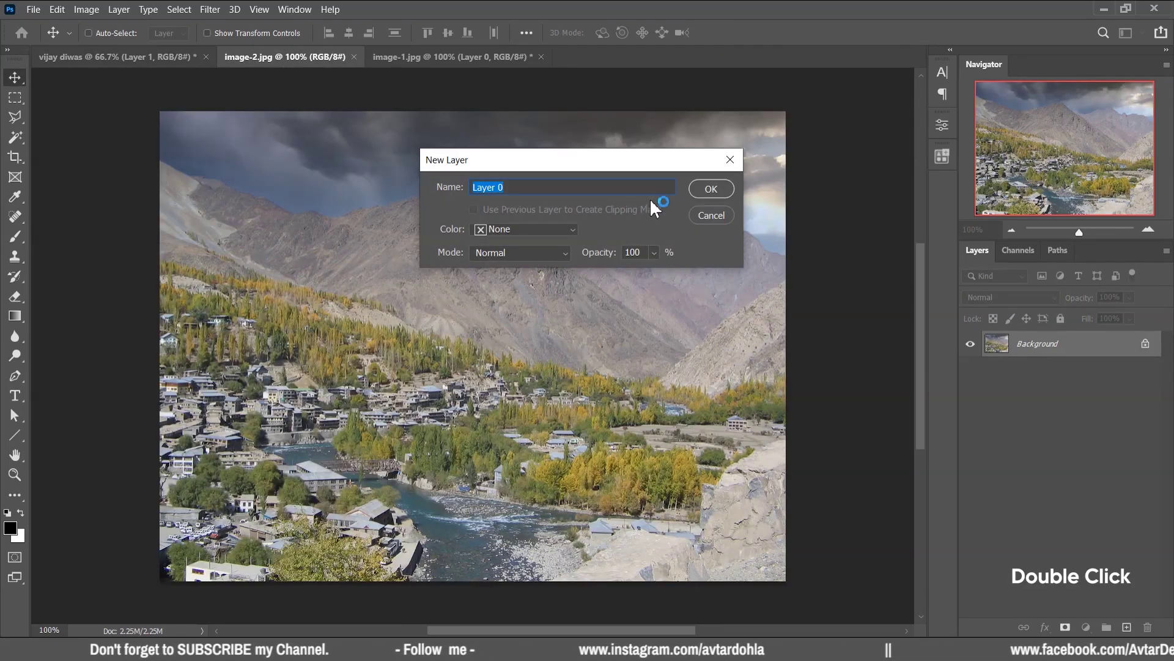
left_click(713, 190)
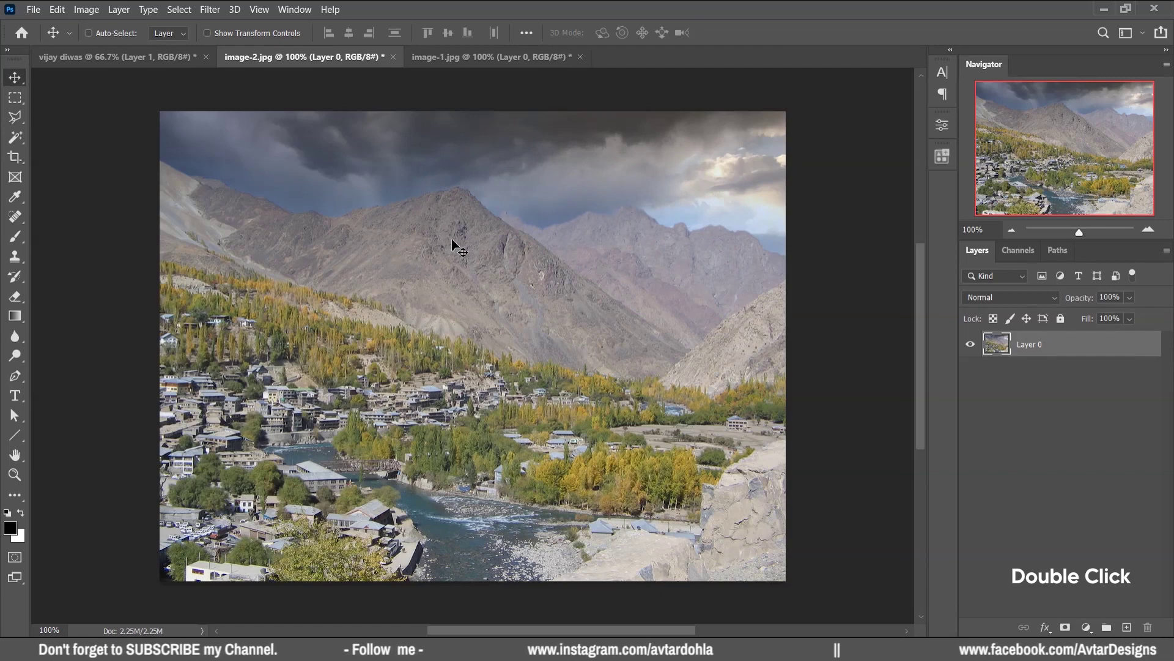
left_click(56, 10)
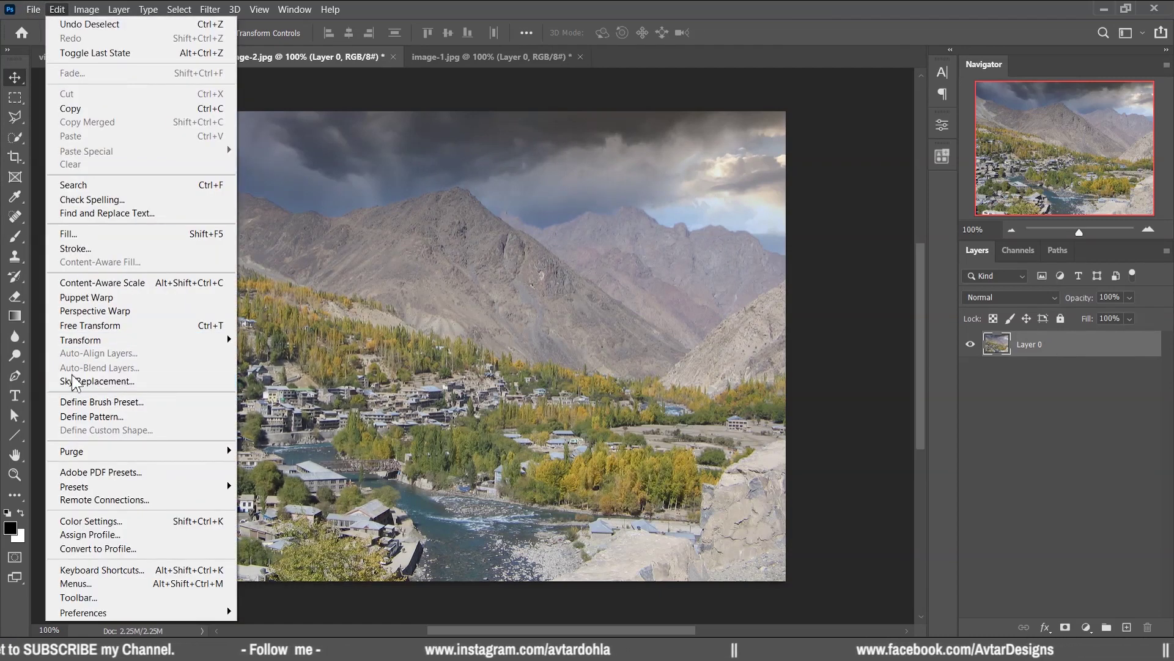
Step: In Sky Replacement, choose the dark stormy sunset sky and position the clouds above the mountains
left_click(119, 383)
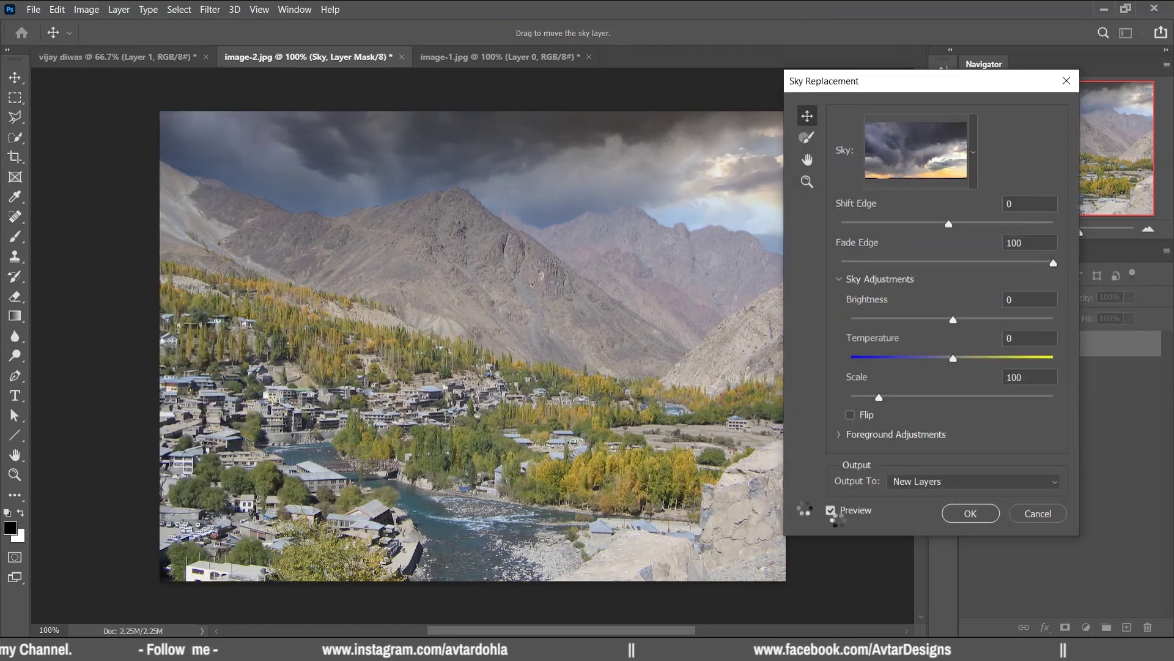
left_click(917, 152)
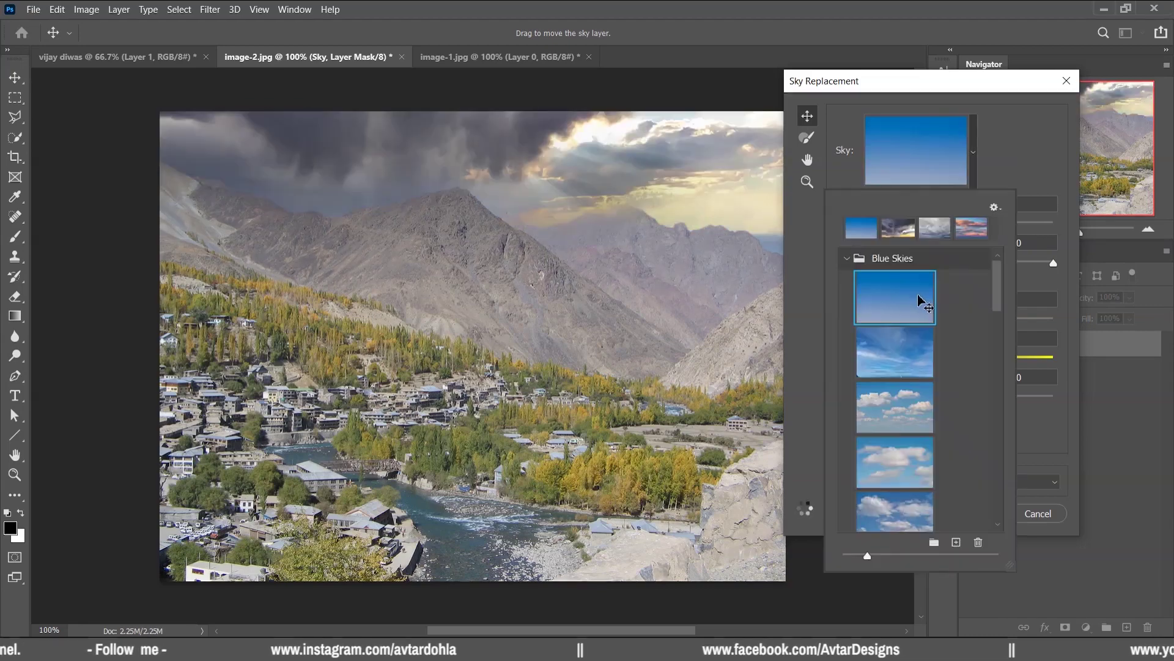
scroll(696, 226, "up", 2)
scroll(552, 212, "down", 2)
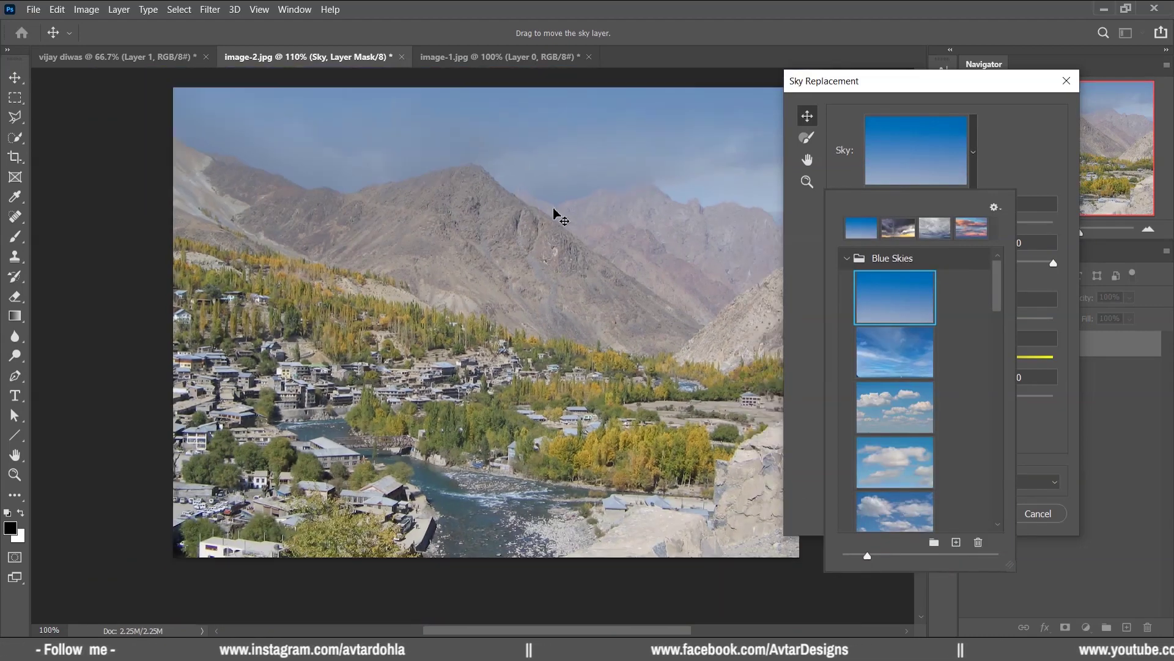
left_click(898, 227)
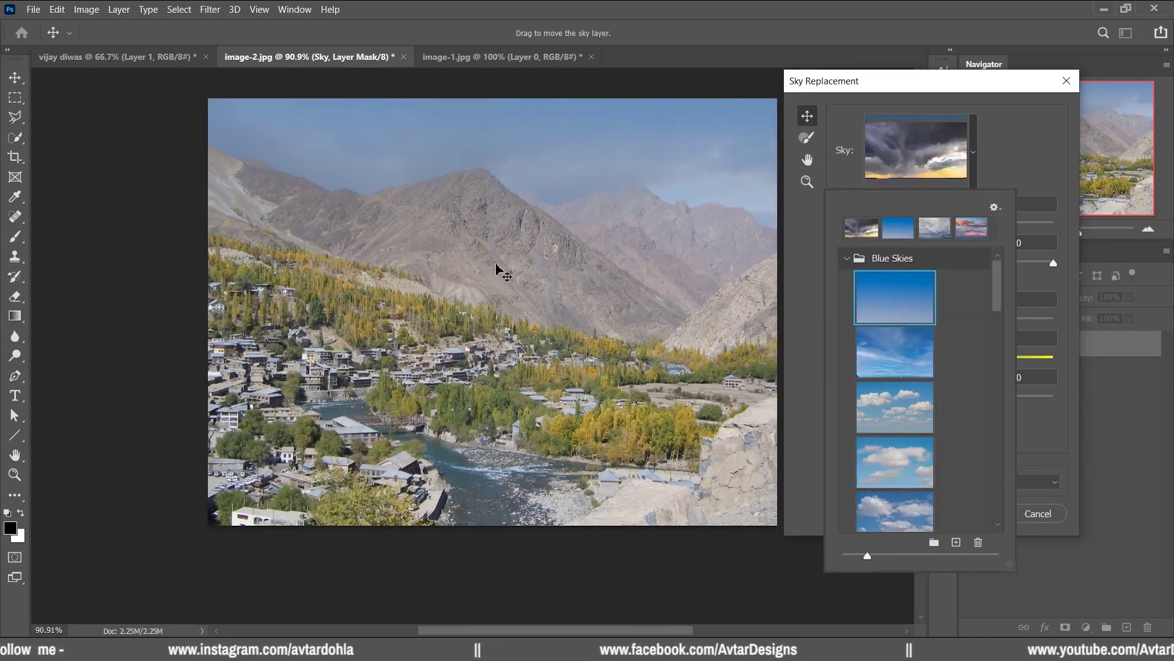
left_click(575, 247)
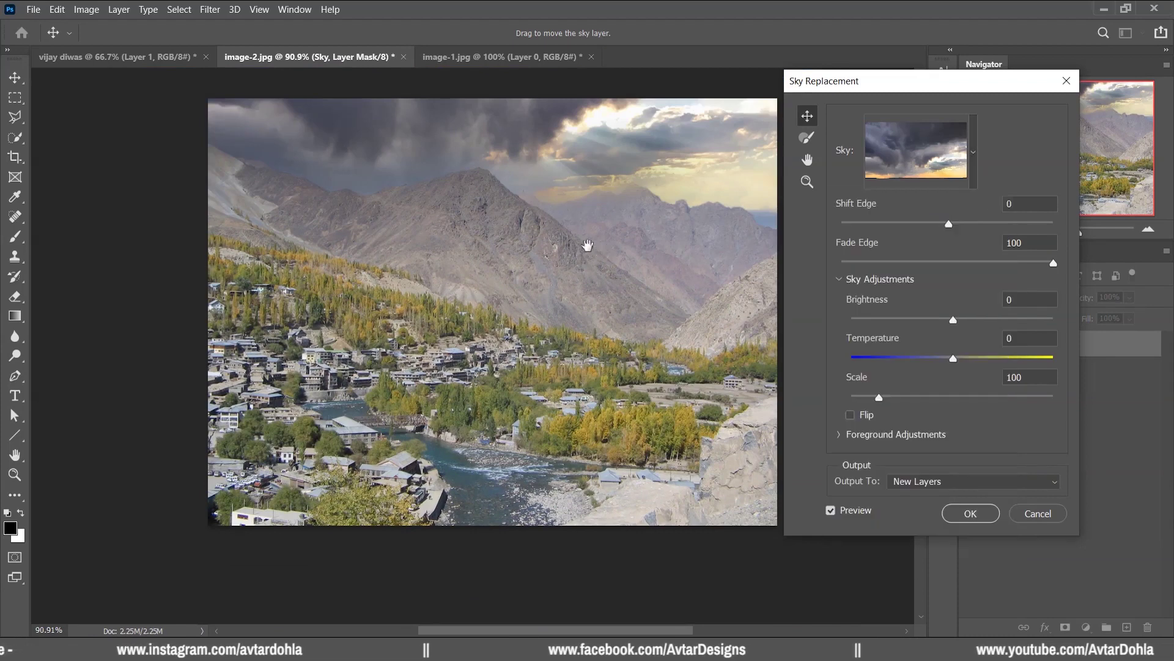
left_click_drag(587, 243, 538, 263)
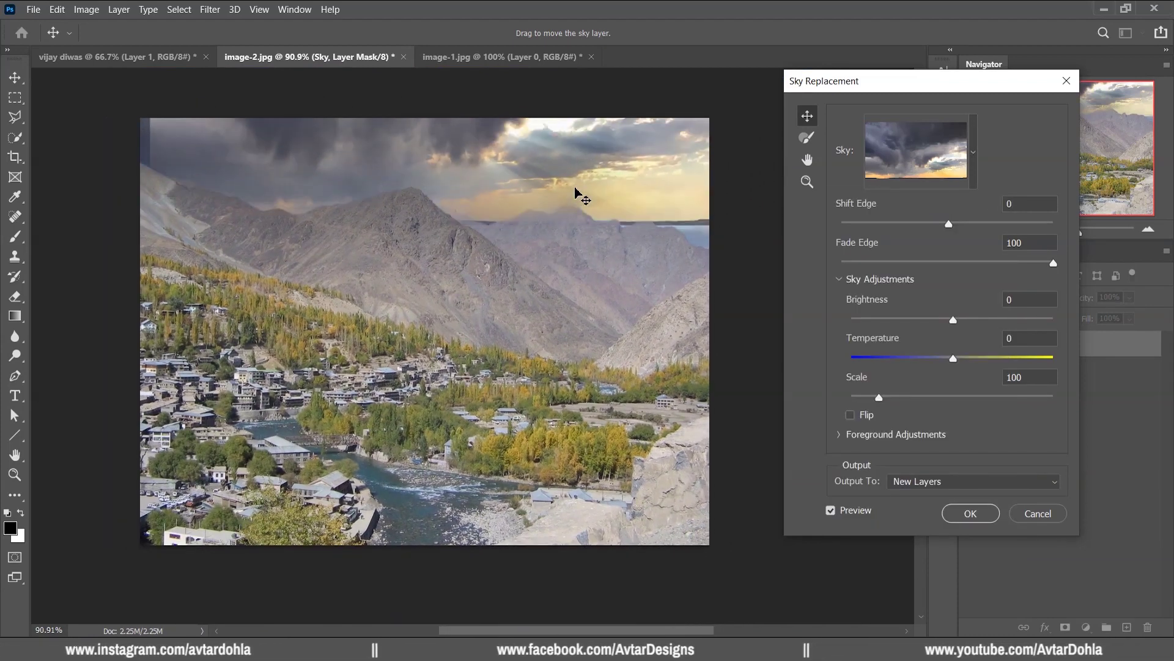
left_click_drag(570, 186, 688, 220)
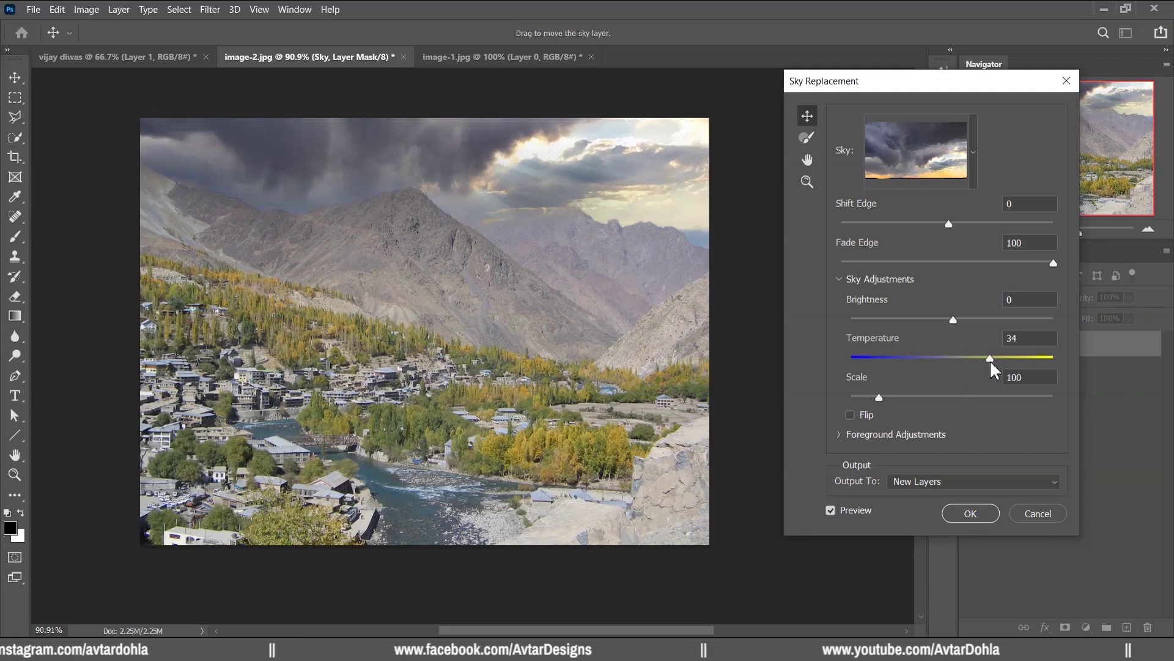
Step: Apply the sky replacement, collapse the Sky Replacement Group, and select Layer 0
left_click(972, 513)
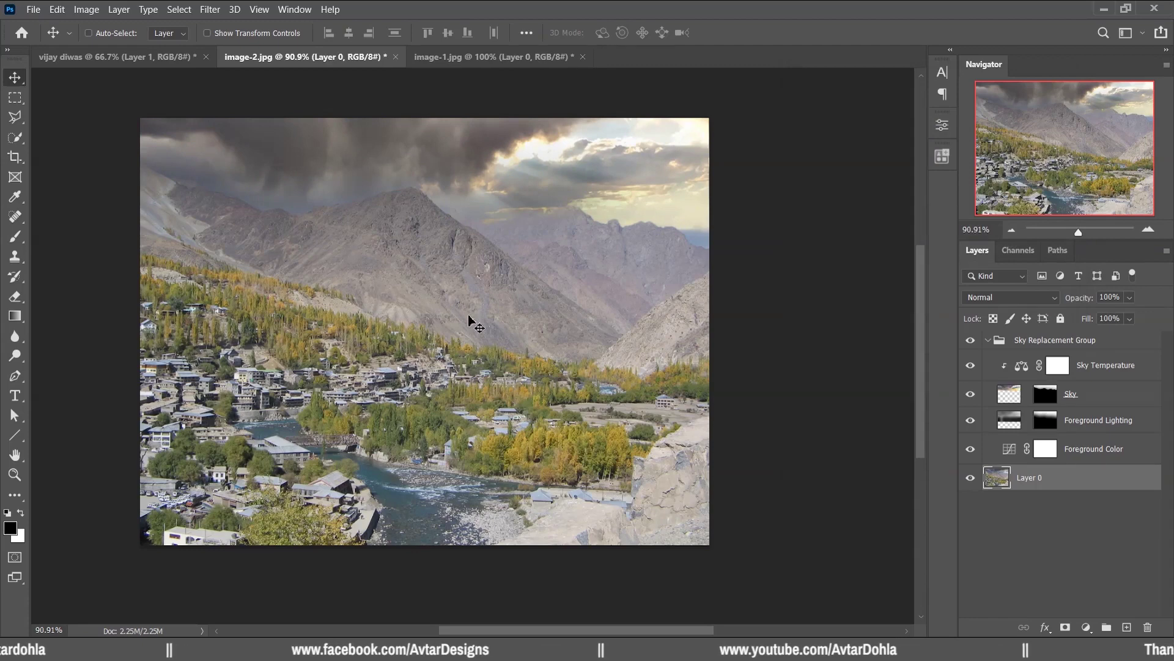
left_click(988, 340)
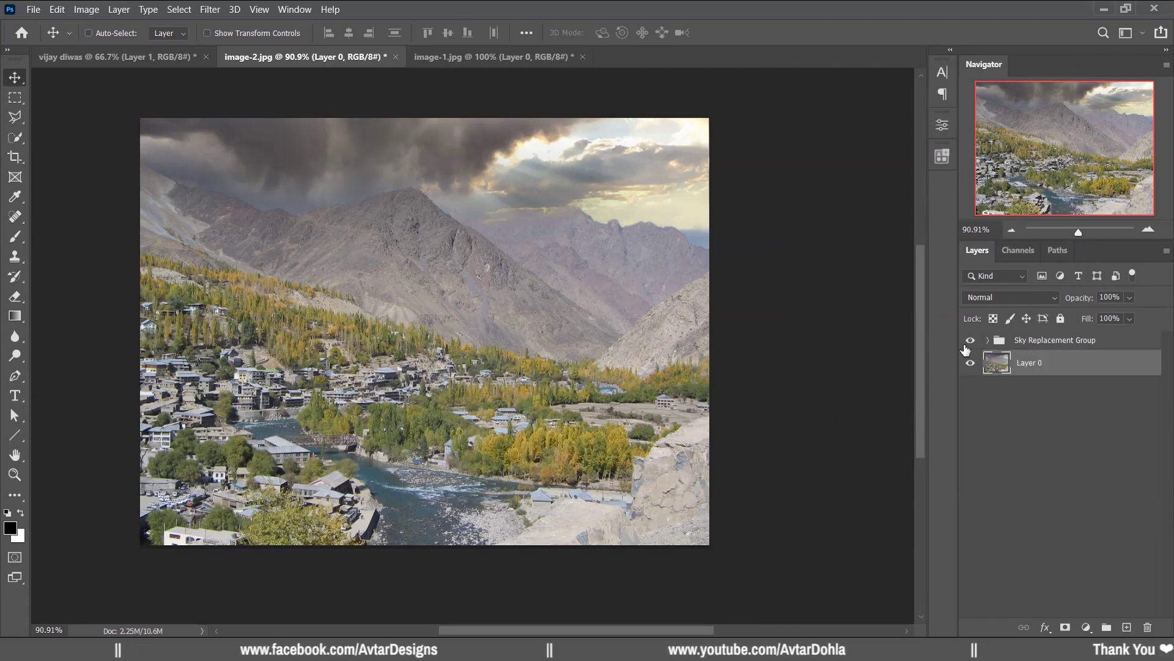
left_click(971, 340)
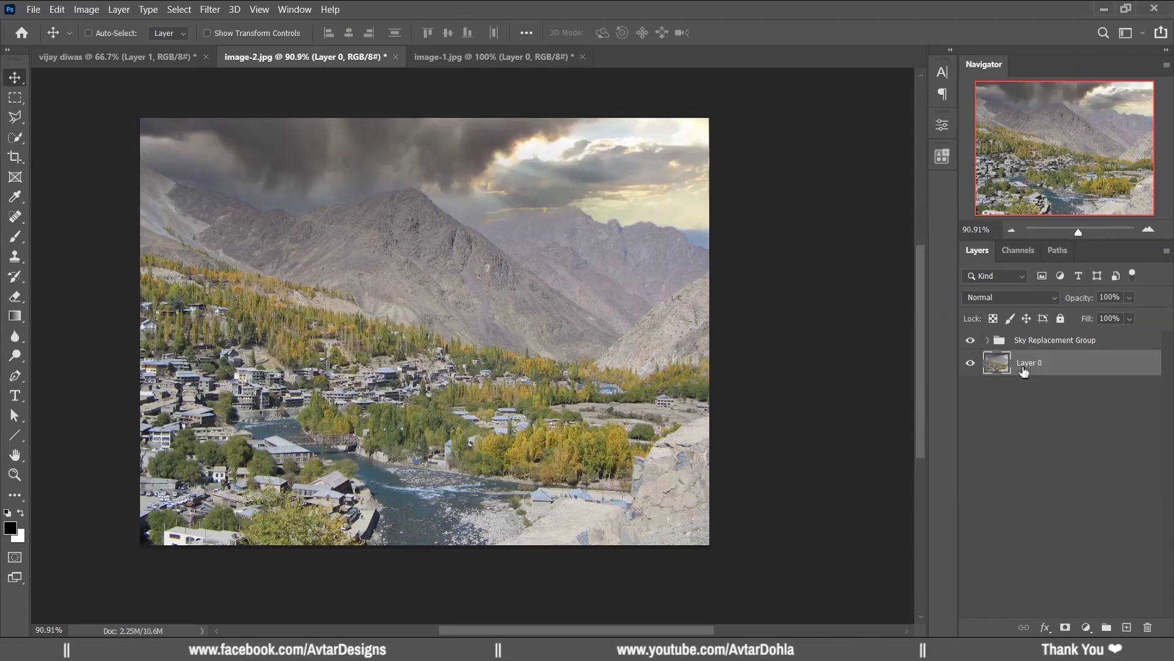
Step: Move the storm-sky landscape layers into the poster and convert them to a smart object
left_click(1052, 340, "shift")
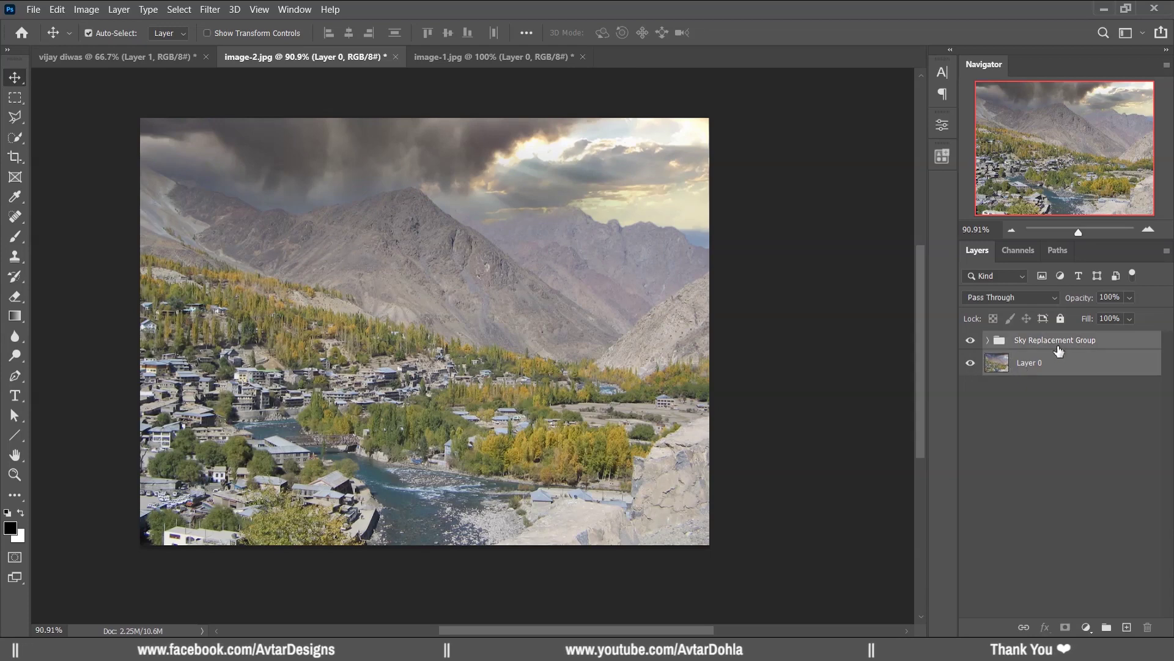
mouse_move(385, 240)
left_mouse_down()
mouse_move(136, 70)
mouse_move(401, 282)
left_mouse_up()
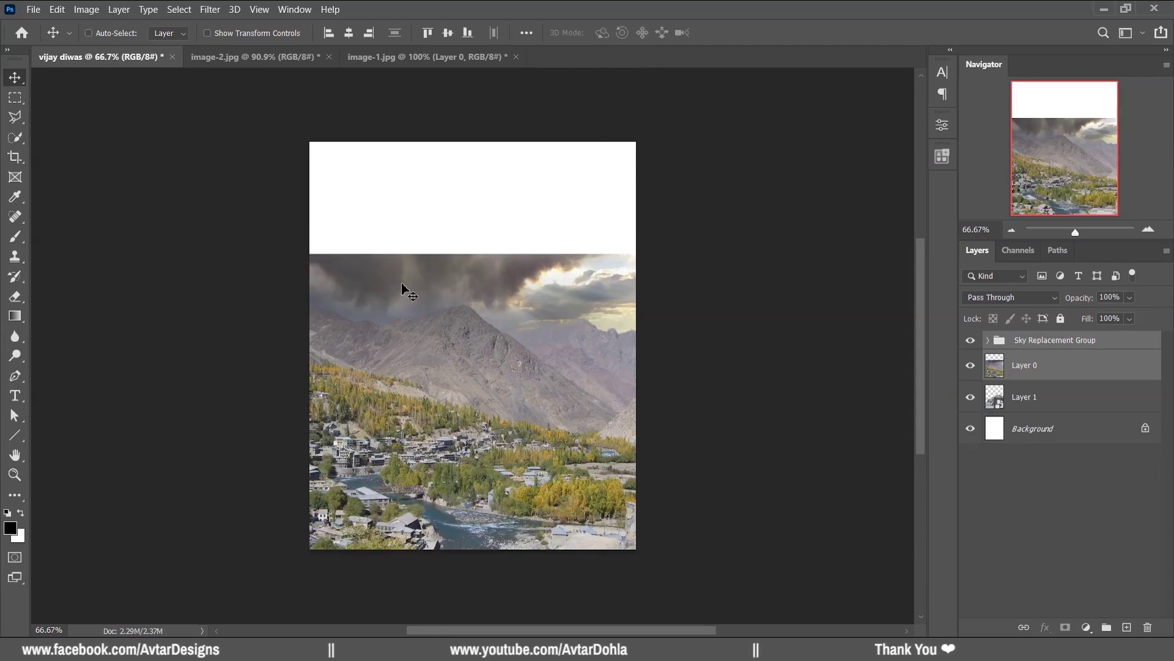
right_click(1103, 347)
left_click(1019, 221)
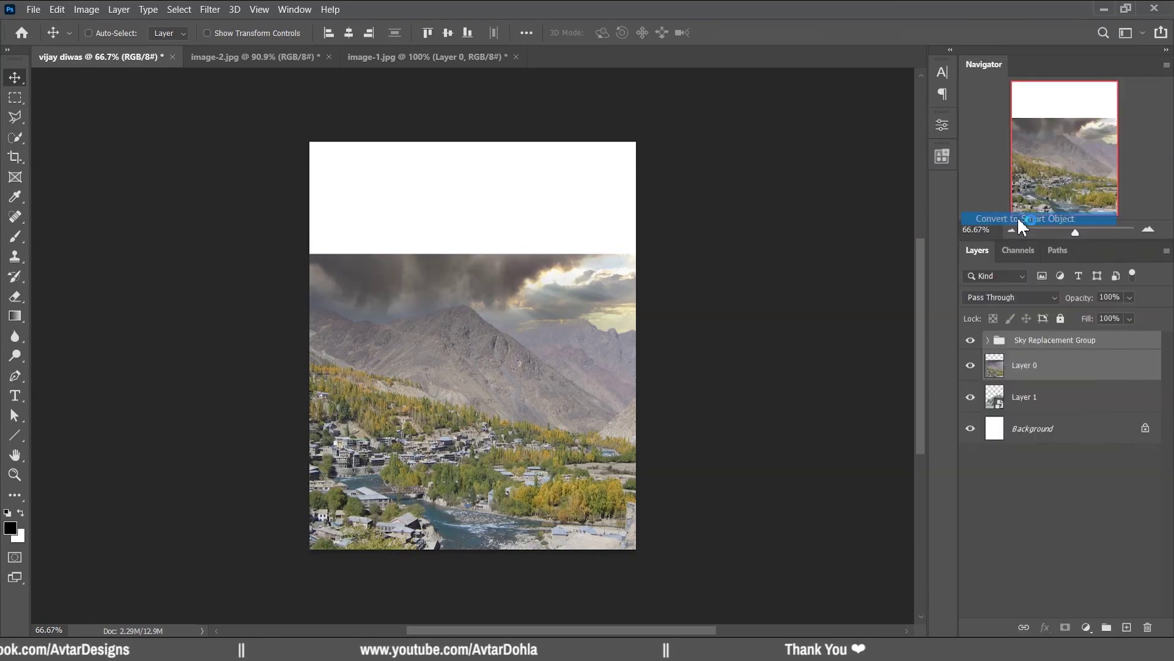
Step: Move the landscape to the top, place it behind the rocky peak layer, and enlarge it
left_click_drag(509, 328, 504, 203)
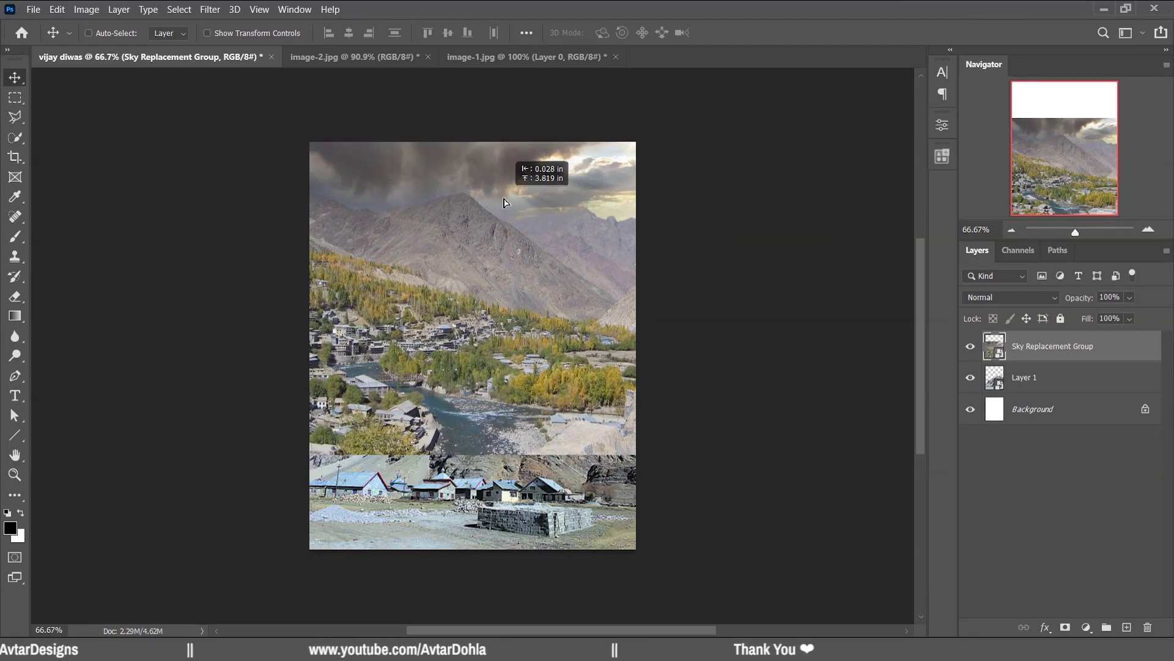
left_click_drag(1052, 346, 1052, 391)
scroll(545, 273, "up", 1)
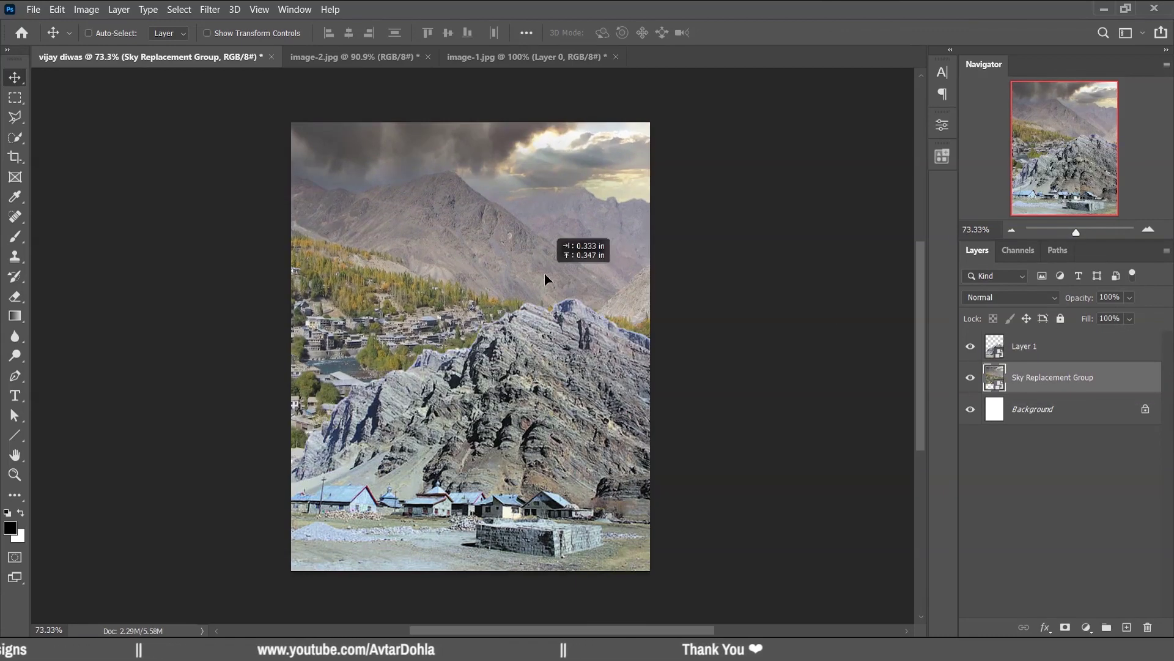
key("ctrl")
left_click(57, 9)
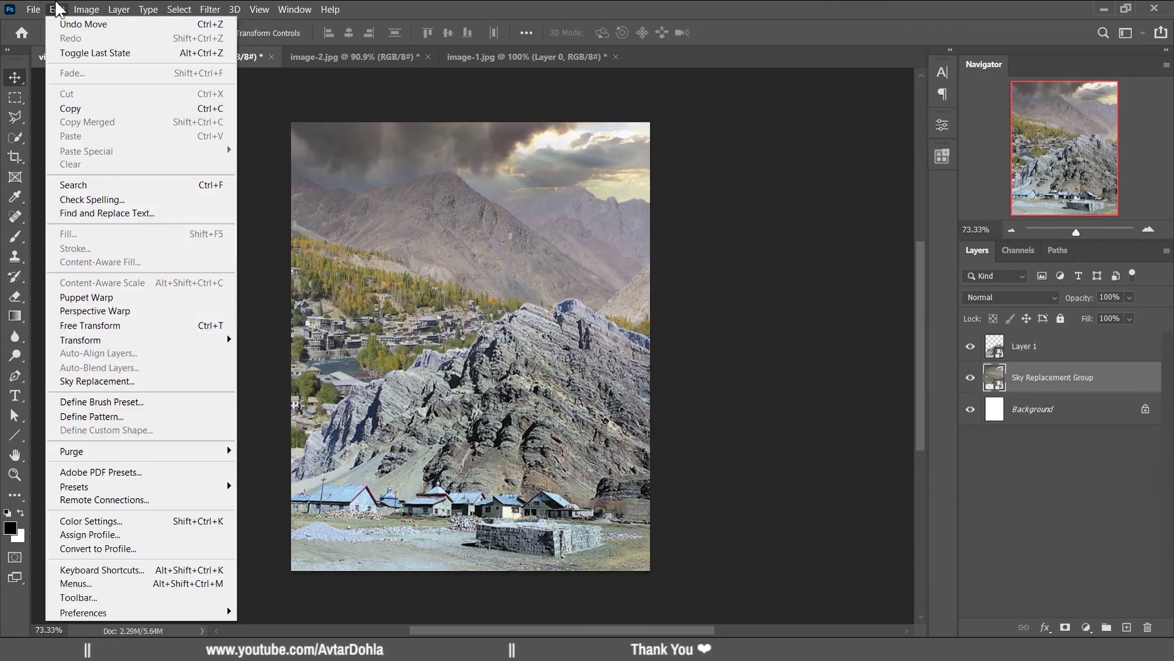
left_click(79, 325)
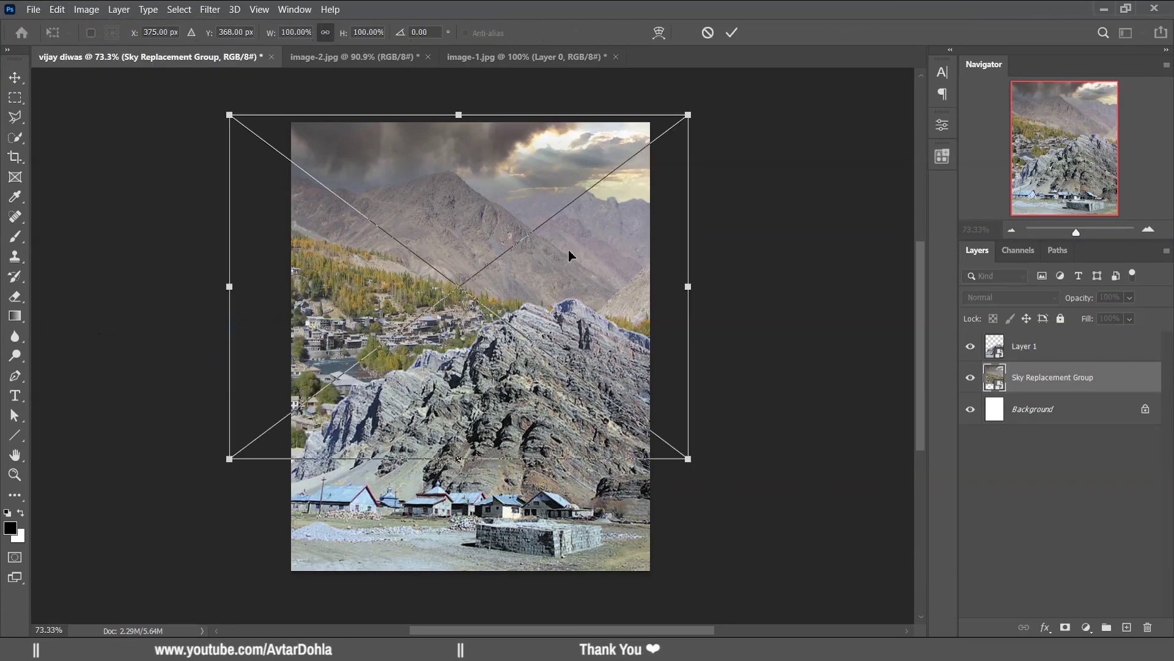
mouse_move(694, 462)
left_mouse_down()
mouse_move(647, 366)
mouse_move(647, 253)
left_mouse_up()
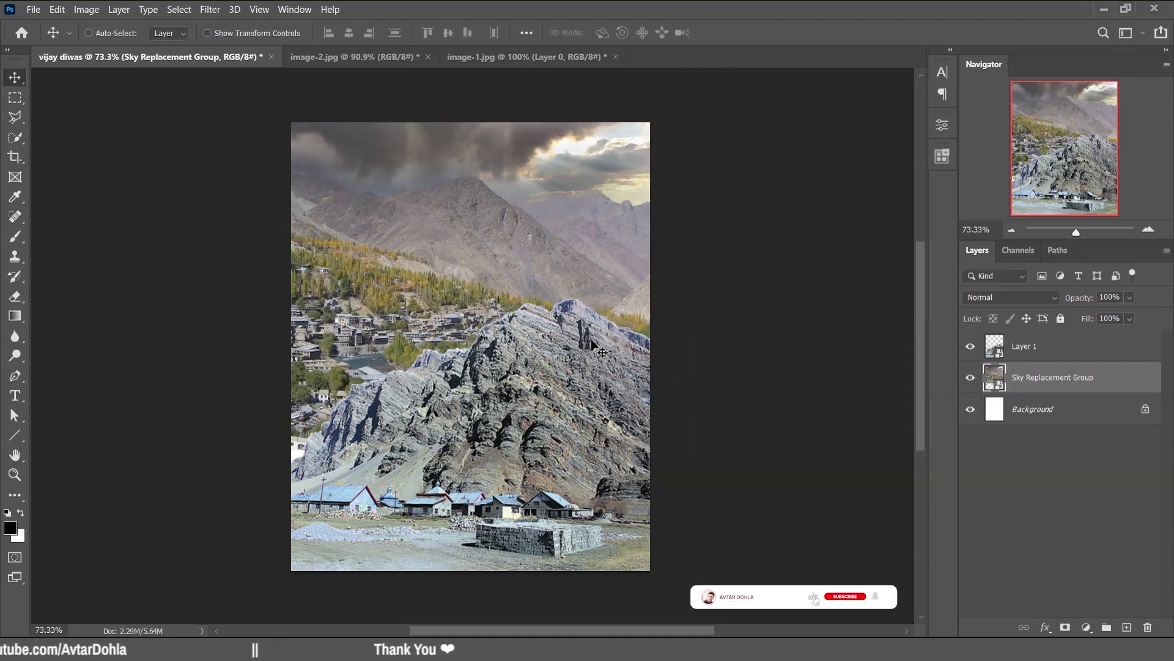
Step: Add a new layer and set up a soft brush from the General Brushes set
left_click(1128, 627)
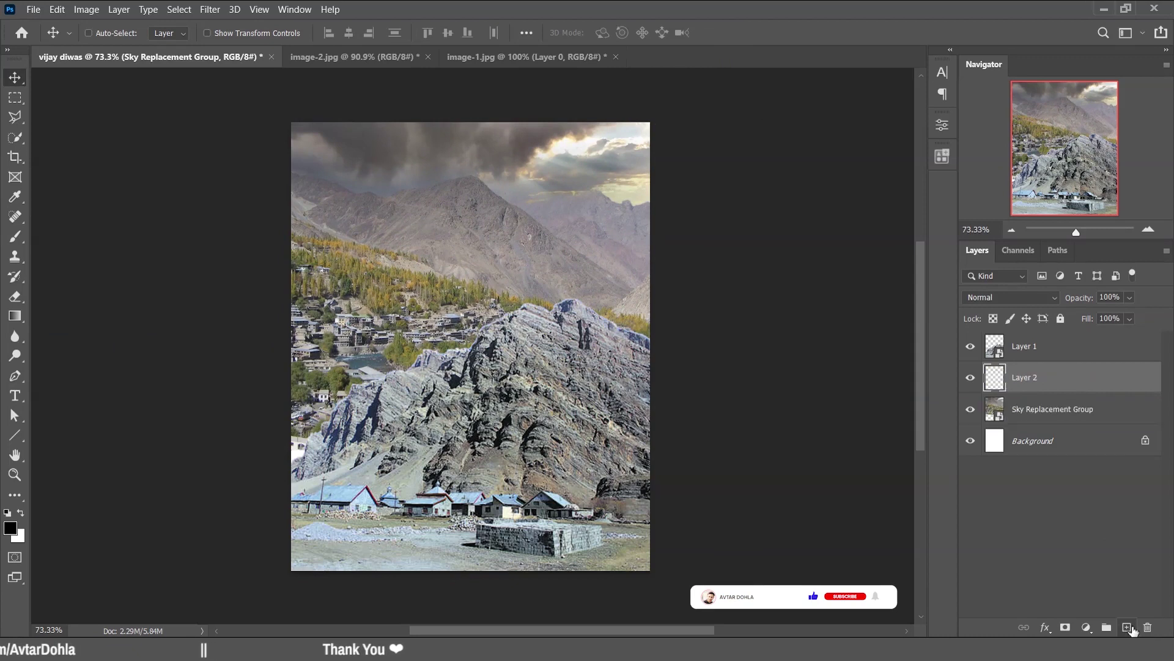
left_click(16, 242)
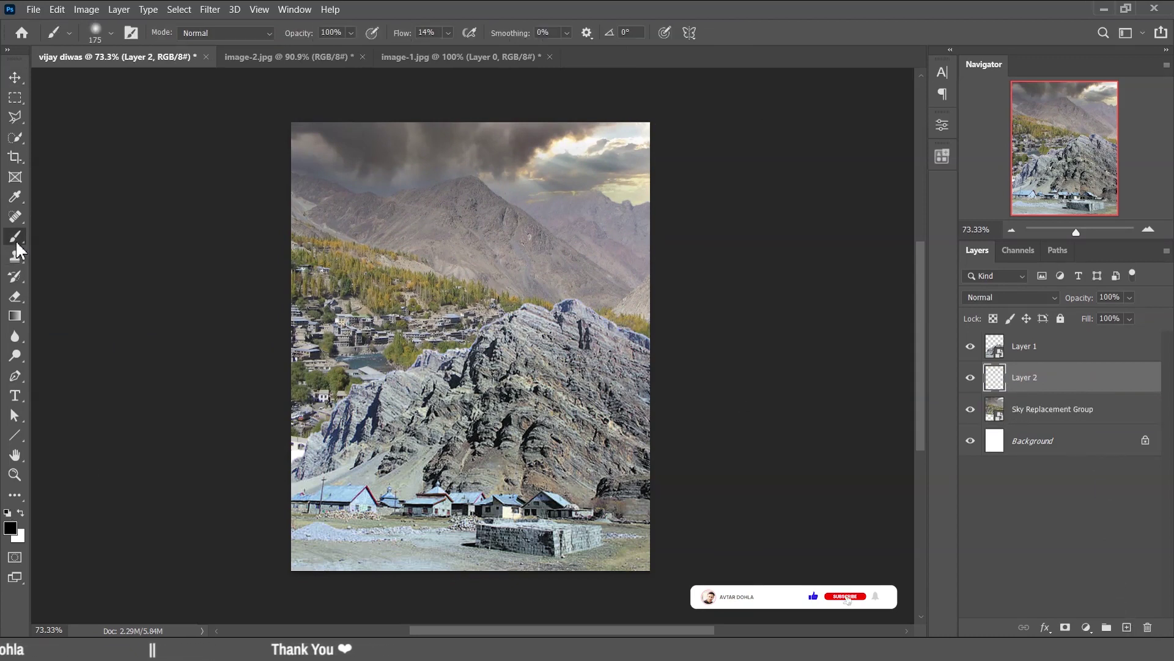
right_click(18, 245)
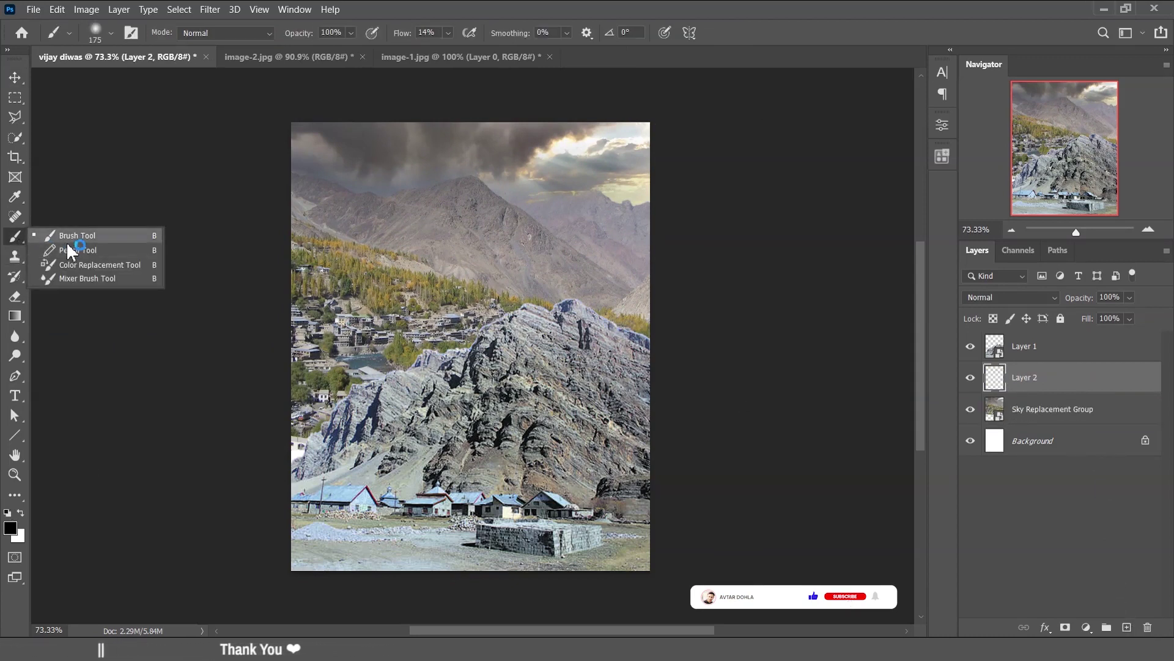
left_click(74, 239)
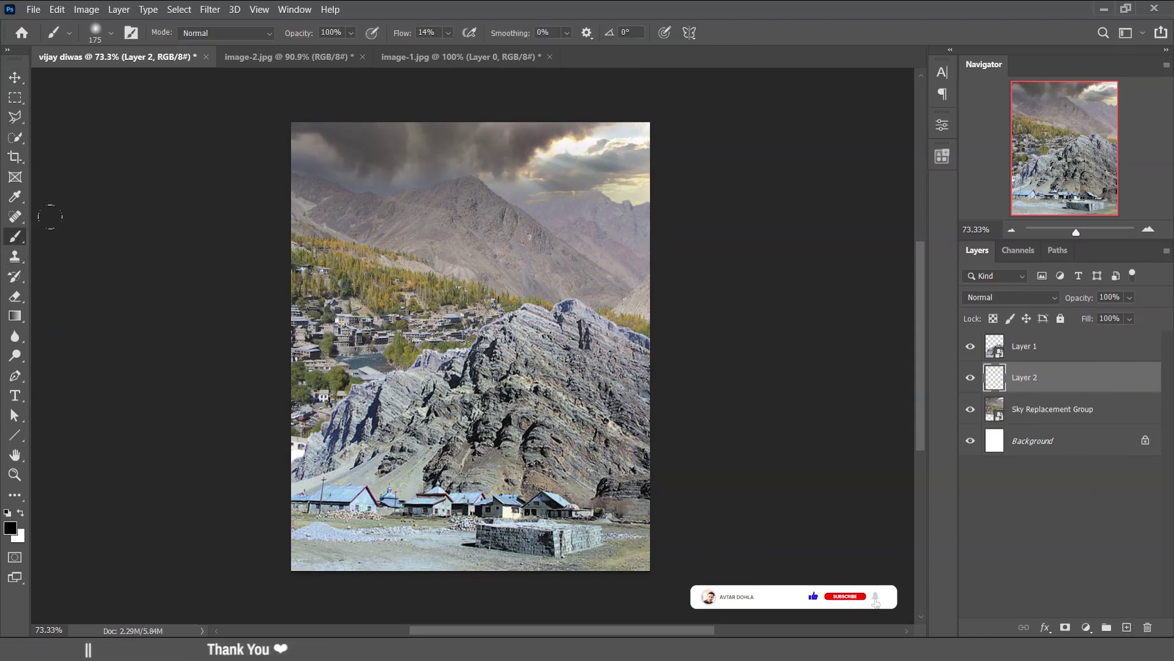
left_click(111, 33)
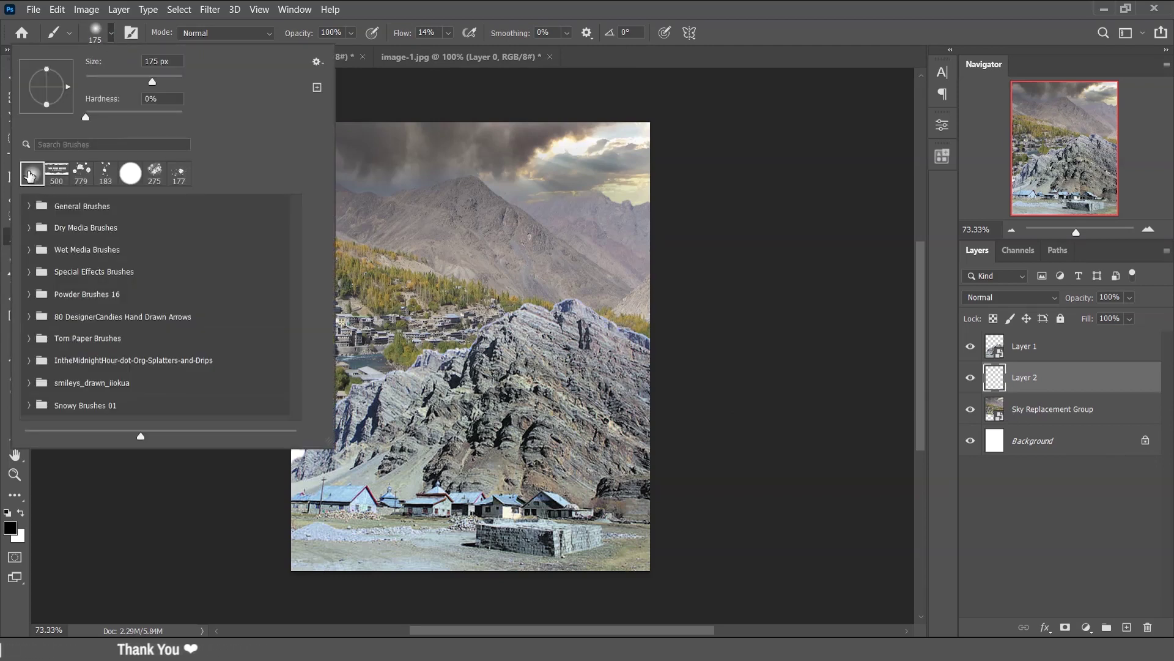
left_click(31, 207)
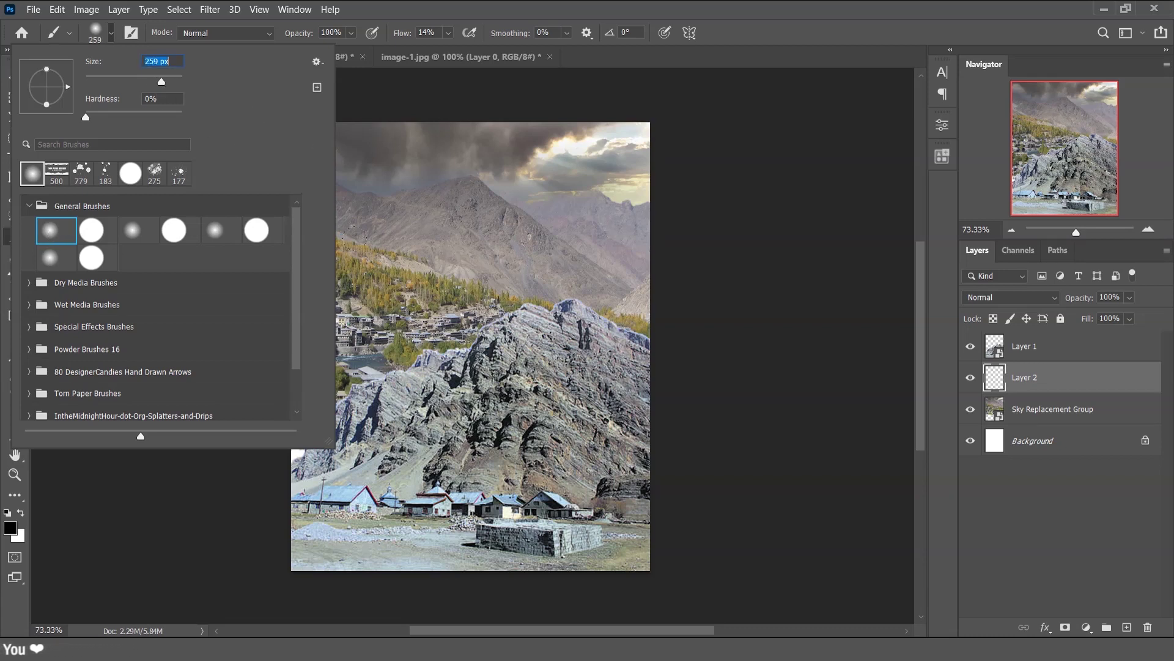
left_click(428, 33)
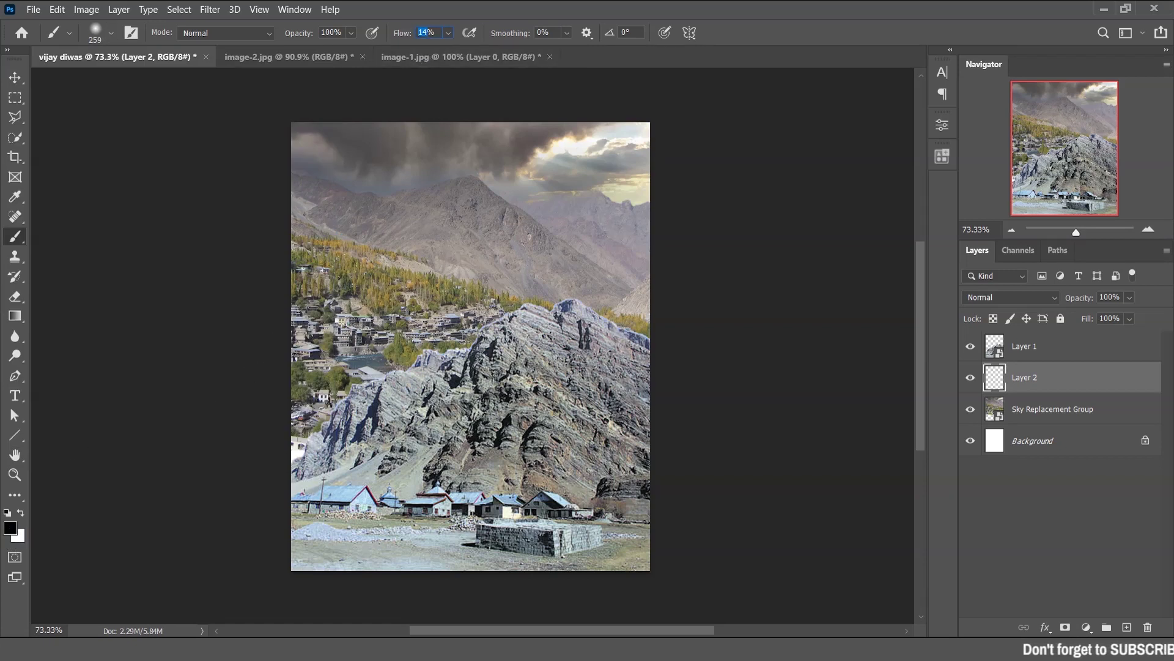
Step: Darken the village and trees on the left, then enlarge the brush to 385 px
mouse_move(402, 290)
left_mouse_down()
mouse_move(257, 416)
mouse_move(255, 232)
mouse_move(403, 293)
left_mouse_up()
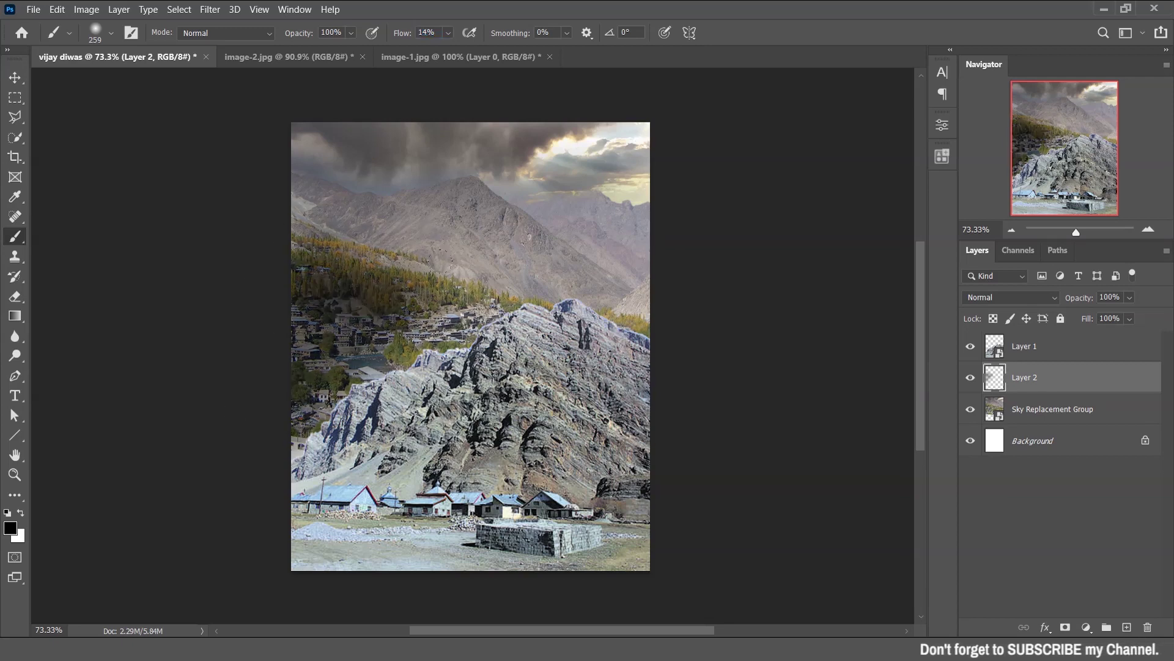
left_click_drag(477, 305, 398, 343)
right_click(467, 232)
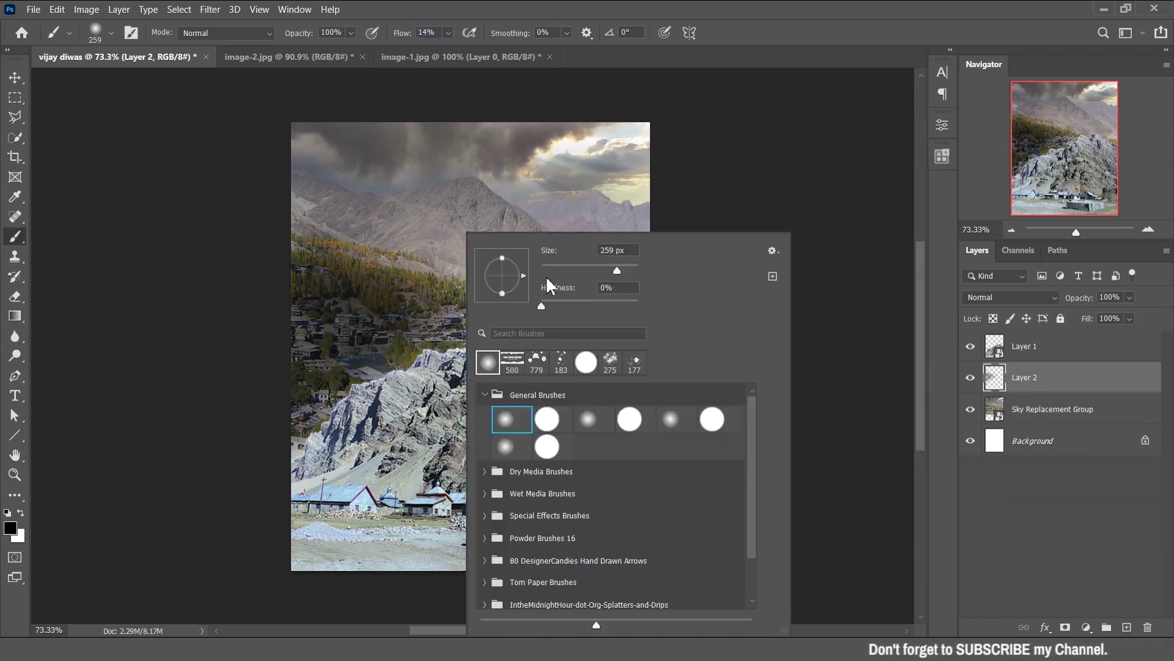
left_click_drag(615, 267, 623, 267)
Step: Darken the sky, upper and mid mountain slopes and left forest edge, then select Layer 1
left_click(371, 166)
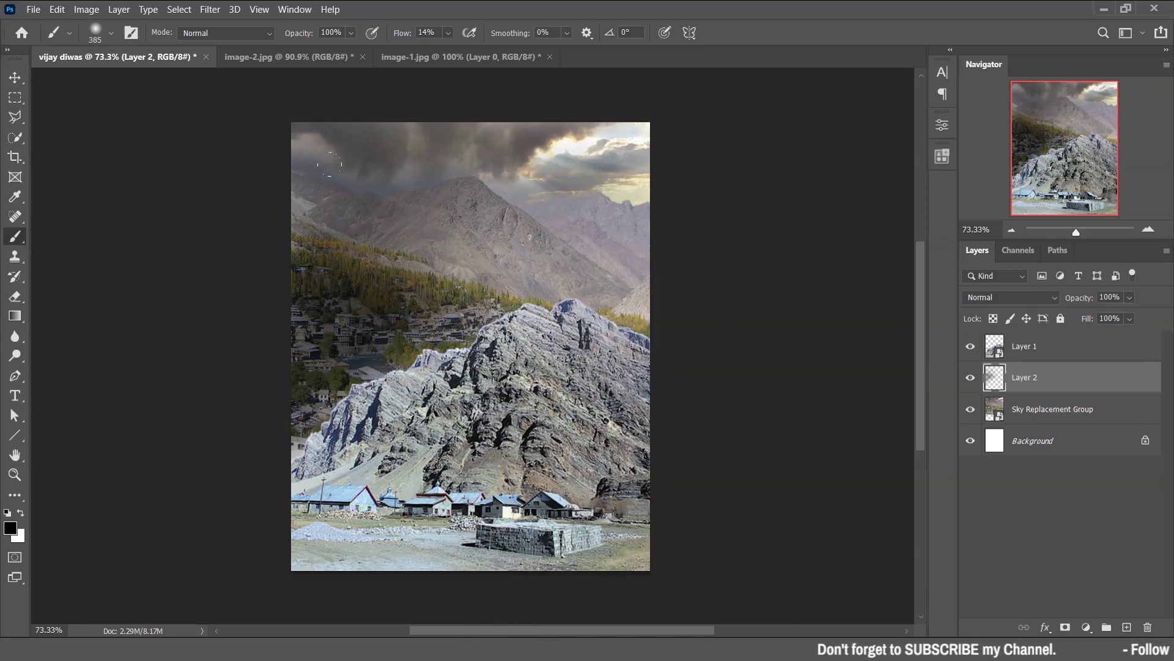
left_click_drag(371, 166, 224, 103)
left_click_drag(526, 269, 551, 245)
left_click_drag(490, 306, 636, 184)
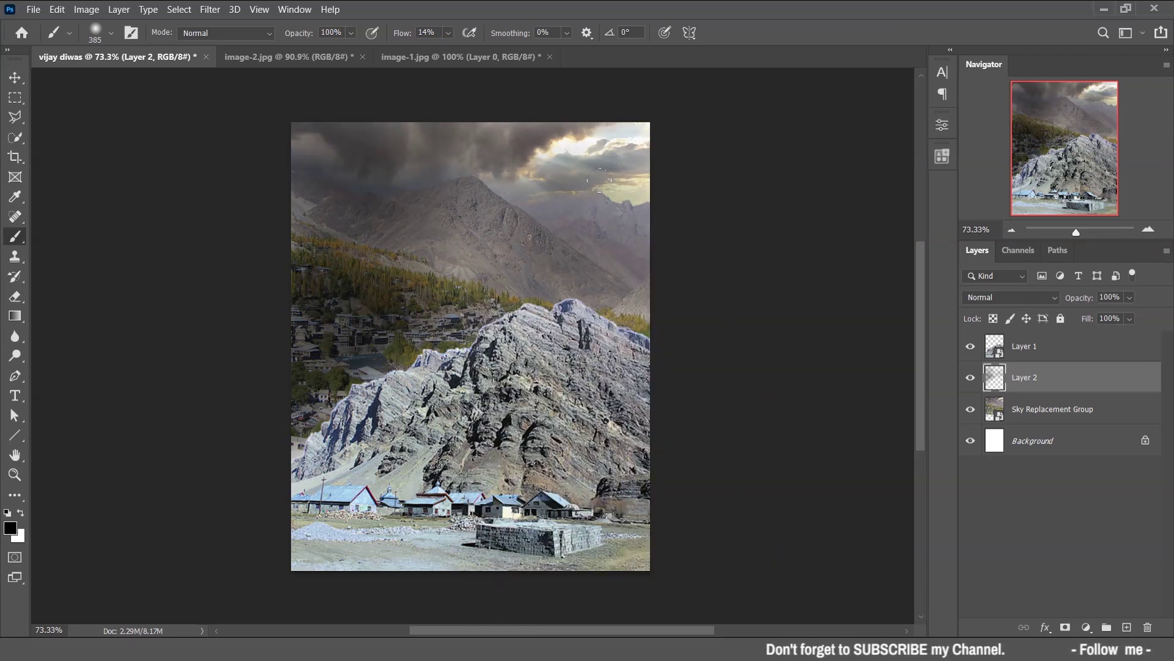
mouse_move(630, 269)
left_mouse_down()
mouse_move(630, 183)
mouse_move(370, 176)
left_mouse_up()
left_click_drag(422, 208, 465, 257)
mouse_move(257, 306)
left_mouse_down()
mouse_move(231, 333)
mouse_move(254, 367)
mouse_move(257, 440)
left_mouse_up()
mouse_move(445, 259)
left_mouse_down()
mouse_move(379, 276)
mouse_move(257, 257)
left_mouse_up()
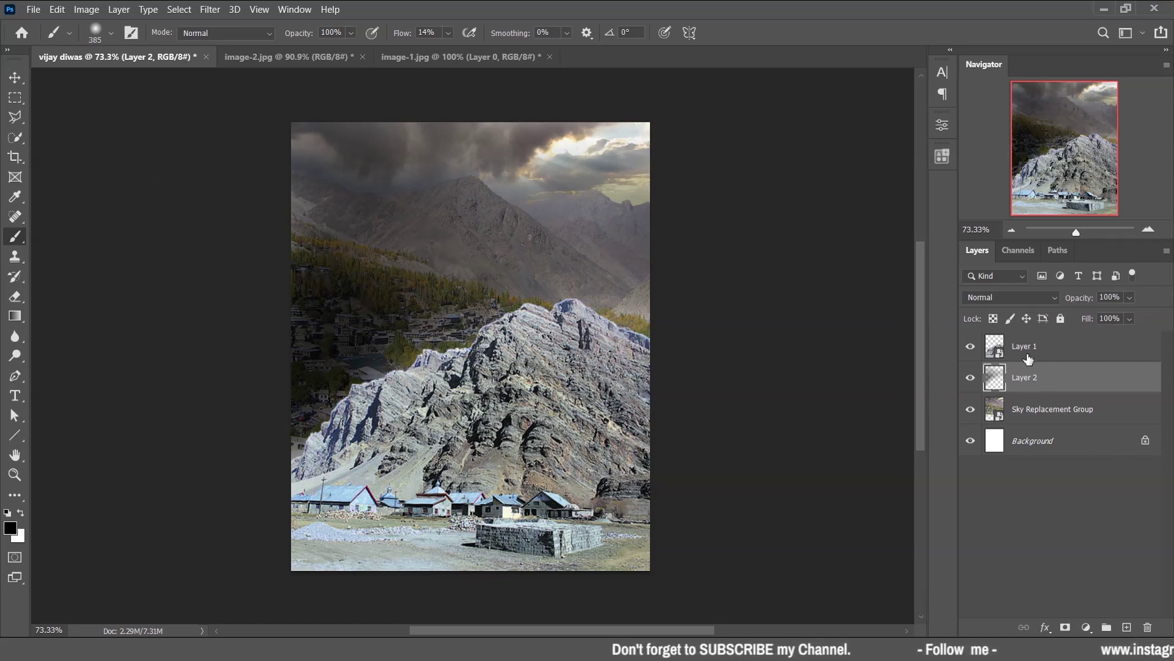
left_click(1034, 358)
Step: Add Layer 3, darken the lower-left of the scene, and set Layer 2 opacity to 80%
left_click(1128, 627)
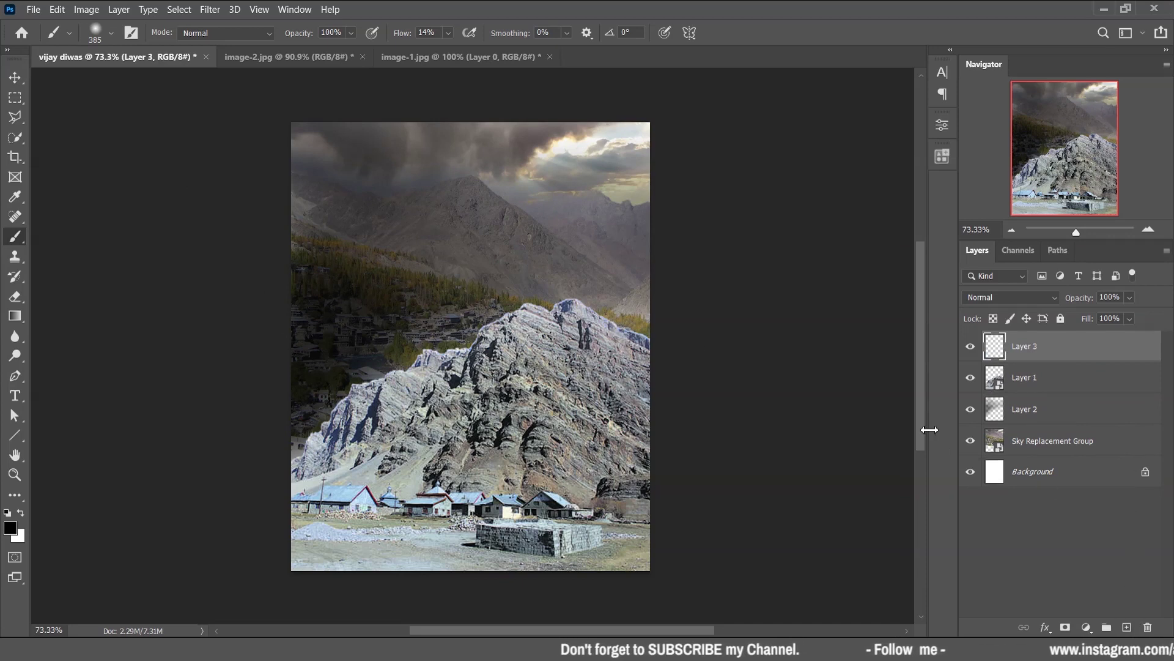
mouse_move(463, 338)
left_mouse_down()
mouse_move(241, 440)
mouse_move(241, 480)
mouse_move(294, 358)
mouse_move(440, 367)
mouse_move(575, 343)
mouse_move(520, 380)
mouse_move(461, 278)
left_mouse_up()
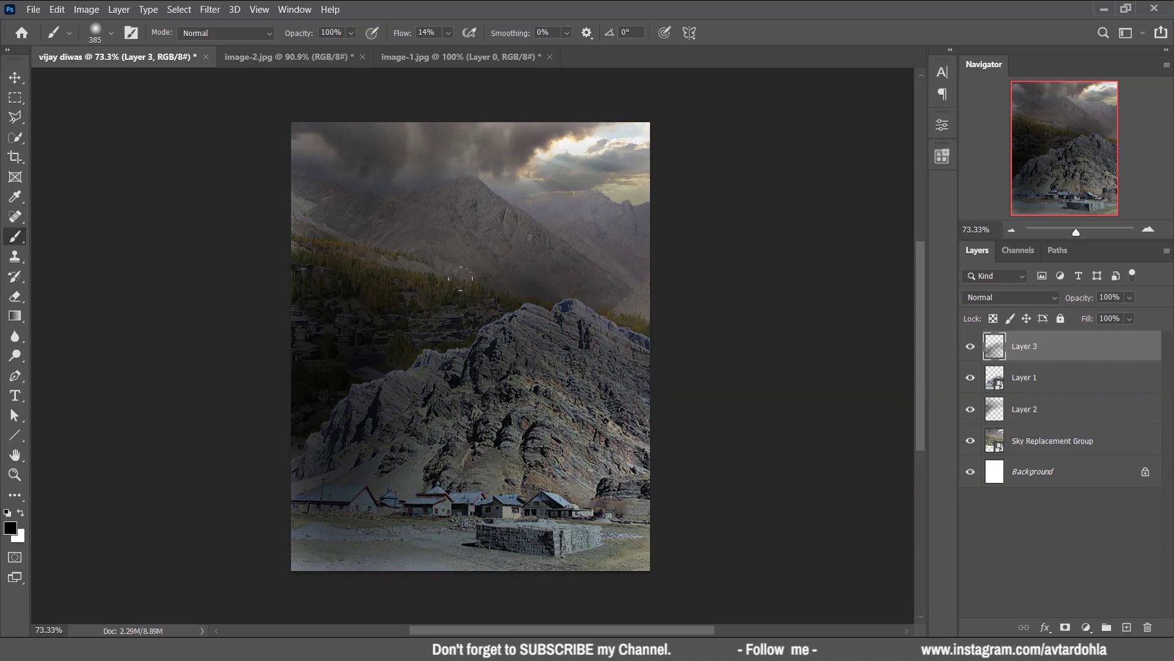
left_click(1048, 410)
left_click(1109, 297)
type("80")
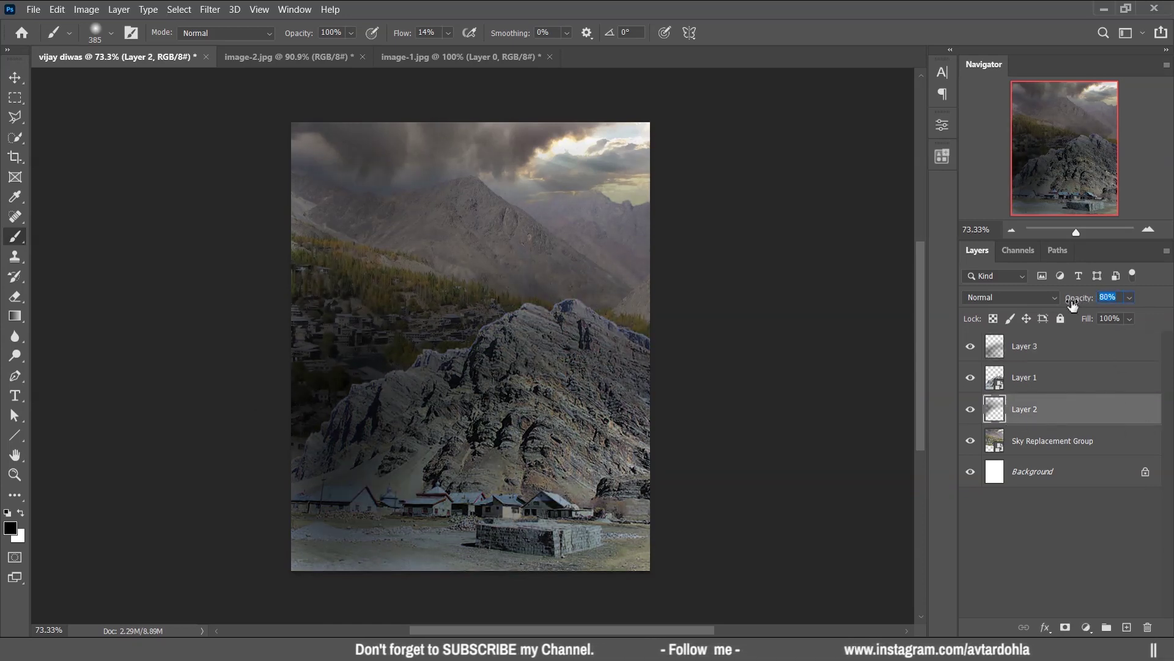
key("Return")
Step: Darken the bottom-left and lower middle on Layer 3, then drag the Kargil-object soldiers into the poster
left_click(1049, 347)
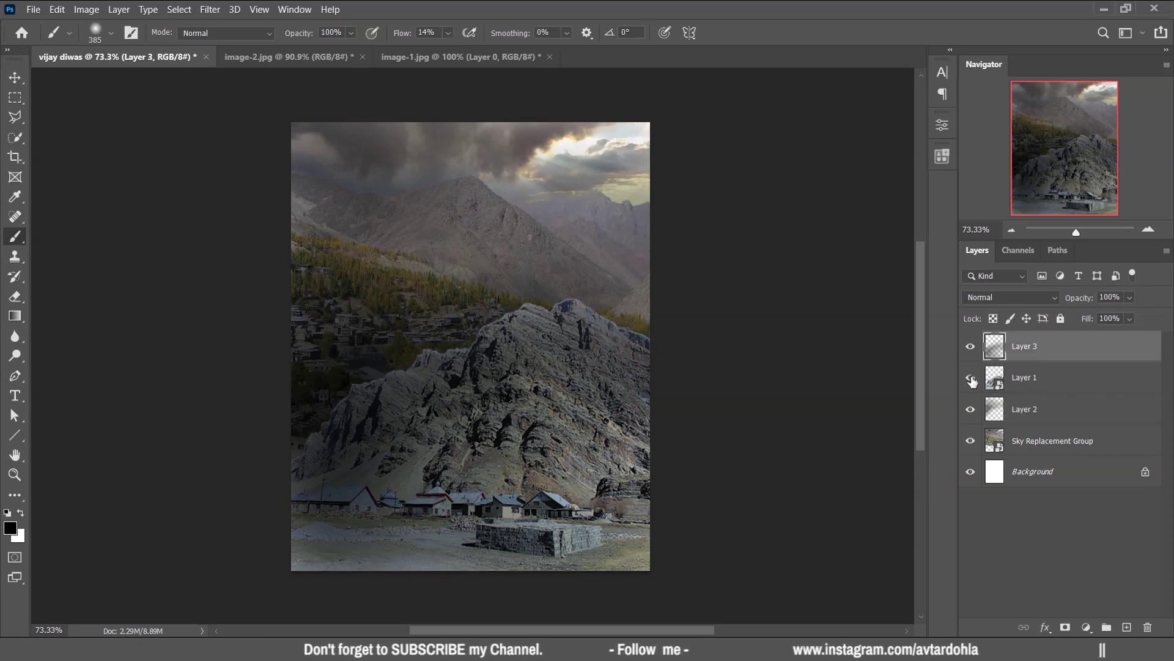
mouse_move(300, 470)
left_mouse_down()
mouse_move(257, 514)
mouse_move(367, 538)
left_mouse_up()
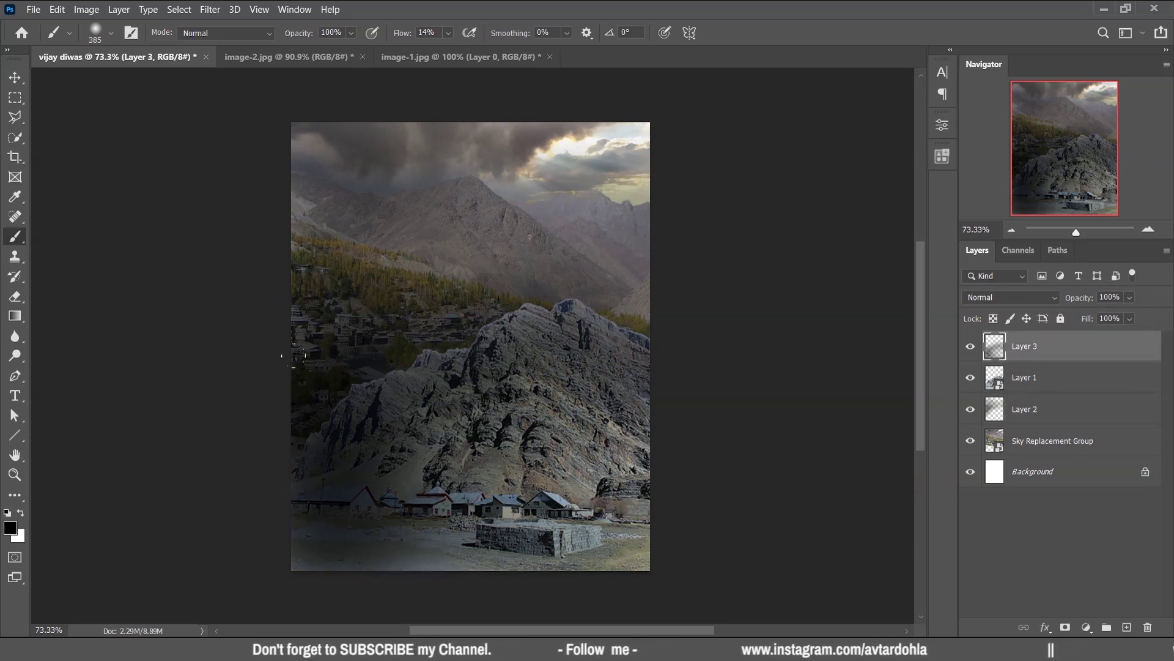
left_click_drag(429, 465, 489, 477)
left_click_drag(318, 551, 506, 398)
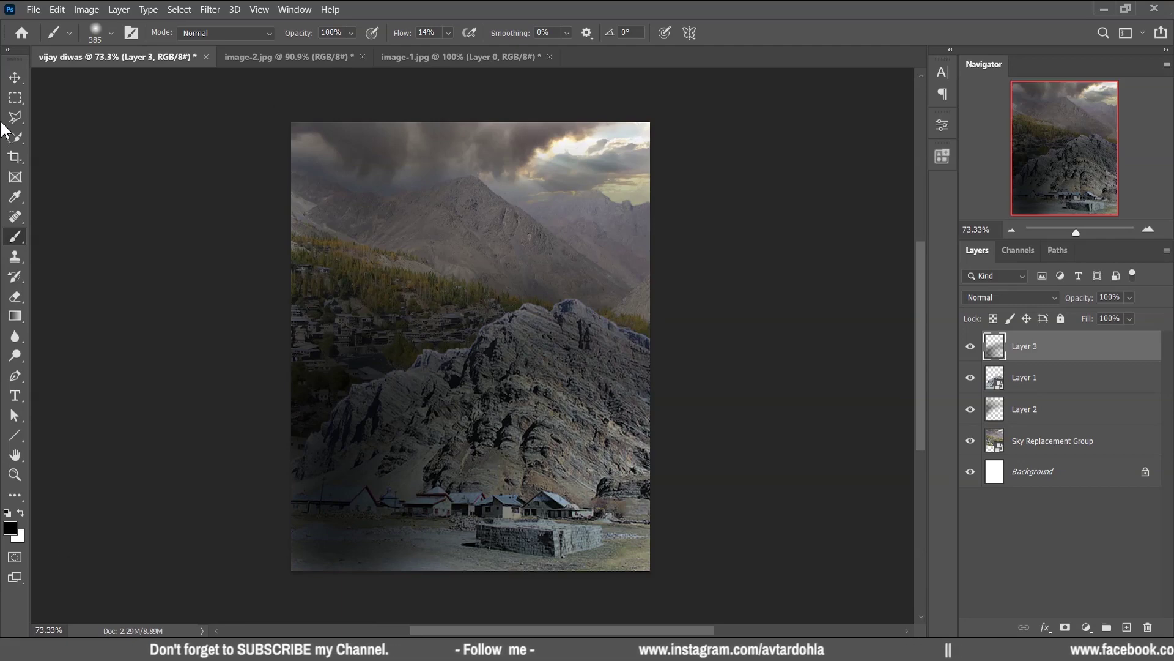
left_click(14, 77)
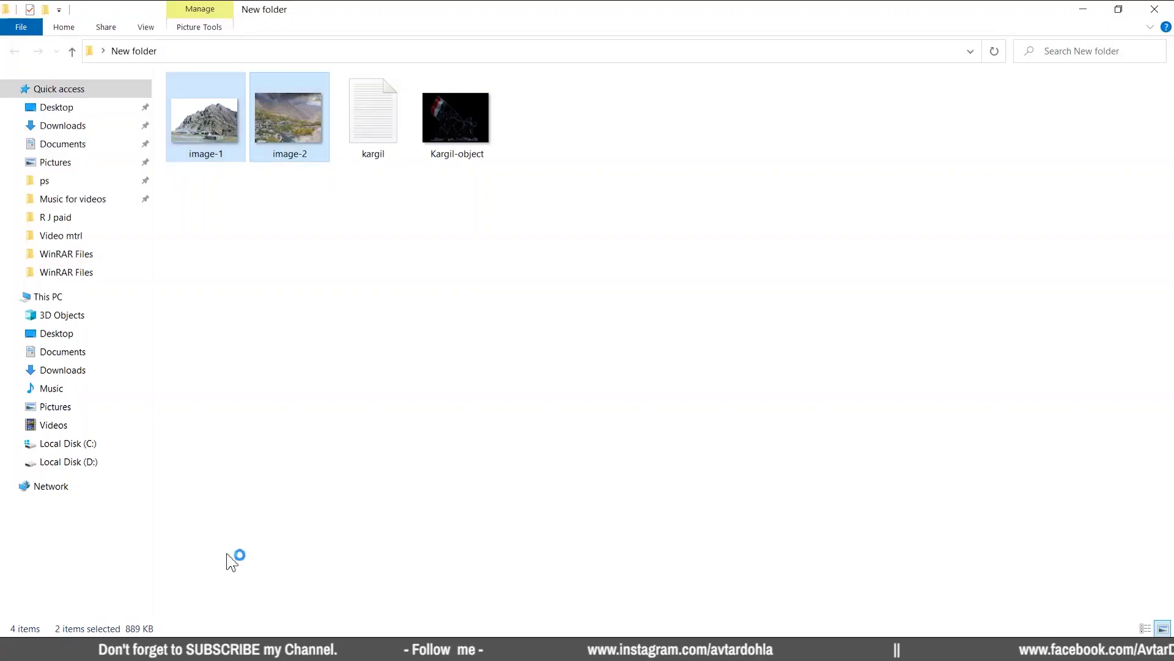
mouse_move(457, 147)
left_mouse_down()
mouse_move(398, 473)
mouse_move(395, 339)
mouse_move(446, 338)
left_mouse_up()
Step: Place the soldiers image and rotate it about 13° counter-clockwise near the peak
left_click_drag(547, 312, 572, 227)
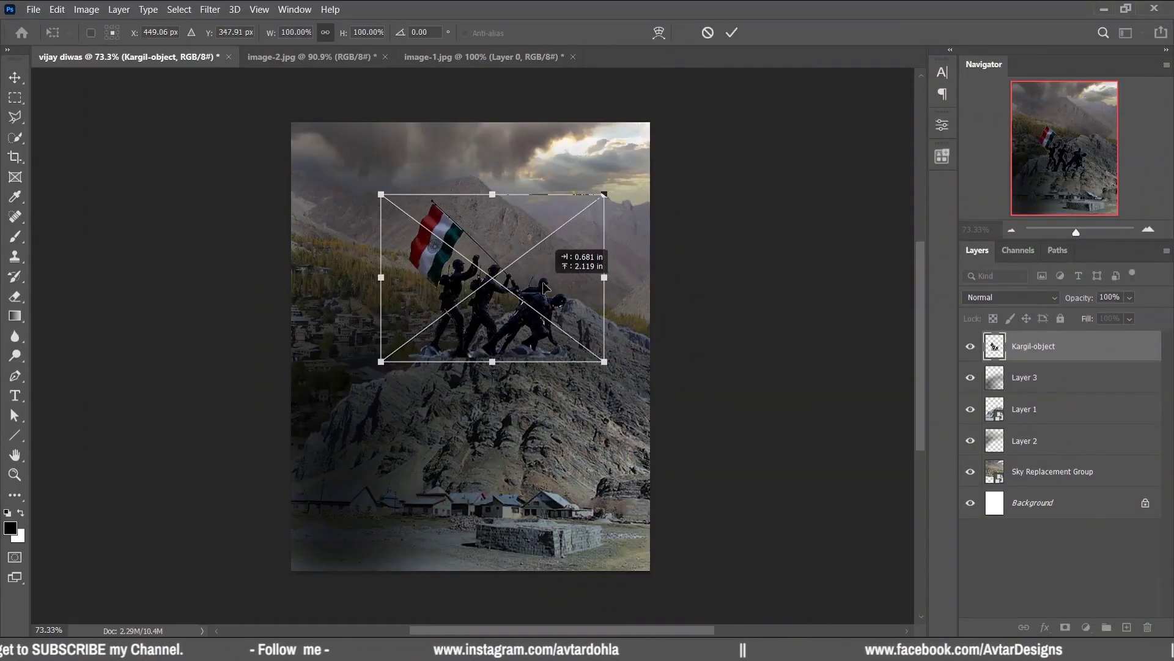
left_click(732, 33)
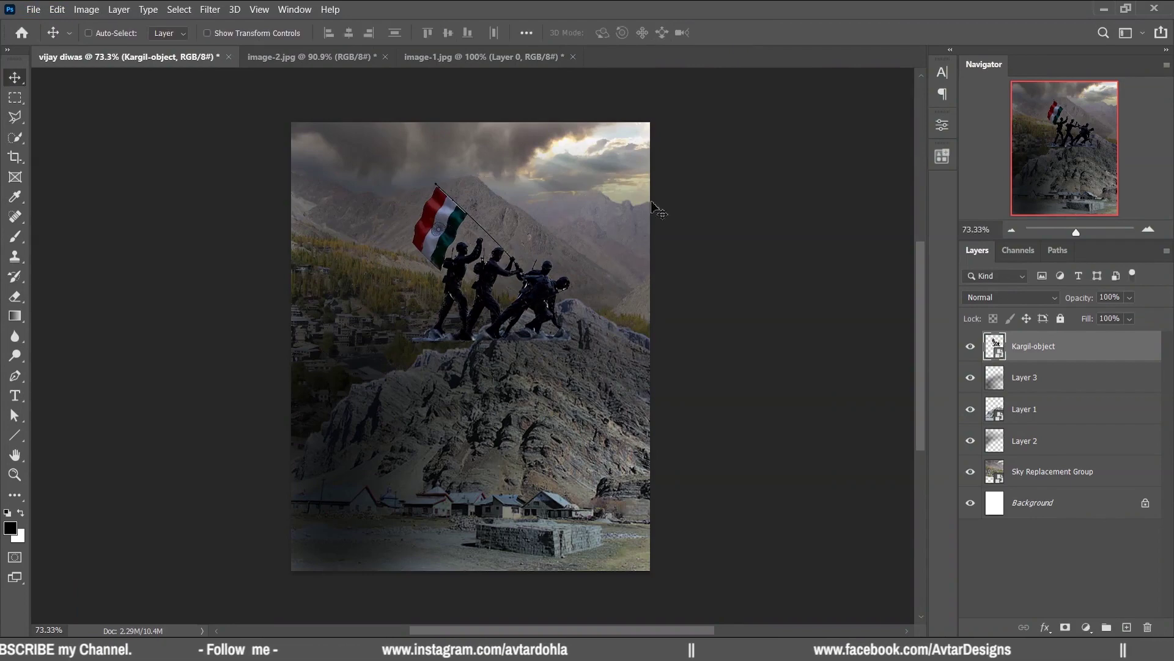
left_click(55, 18)
mouse_move(71, 450)
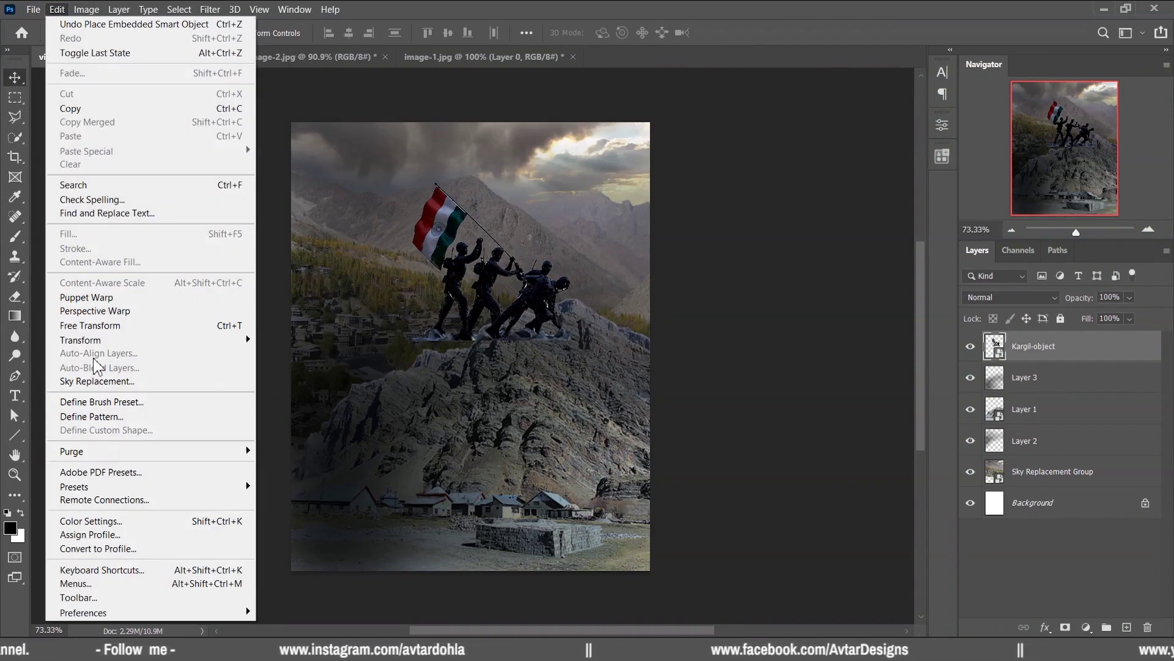
left_click(122, 325)
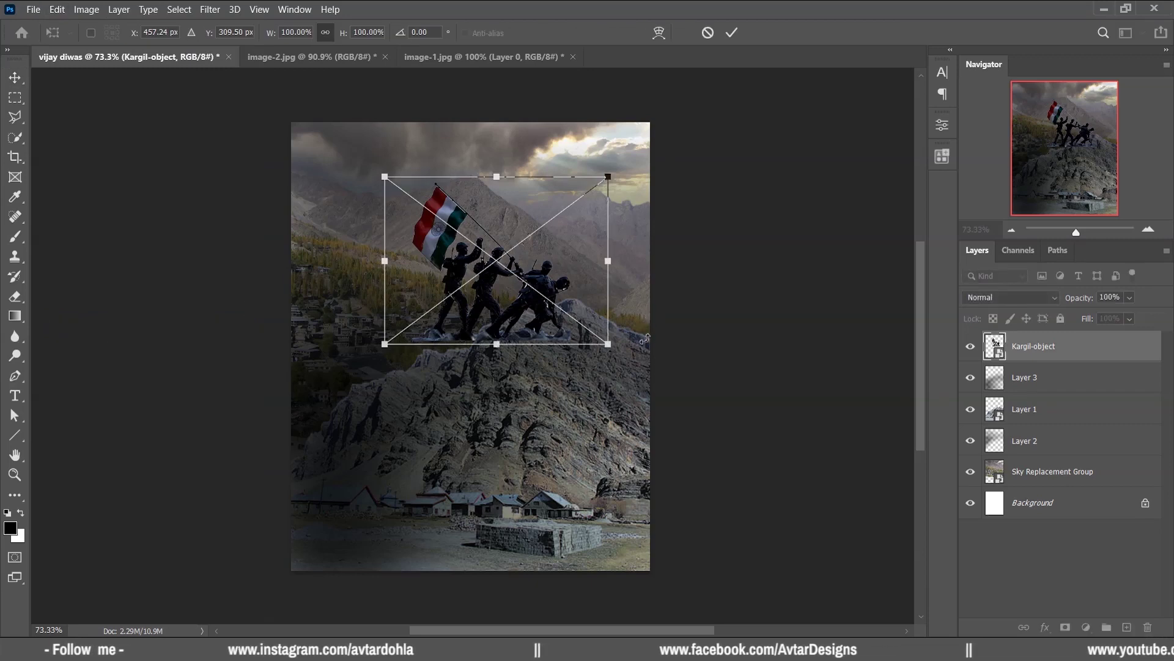
left_click_drag(645, 338, 678, 285)
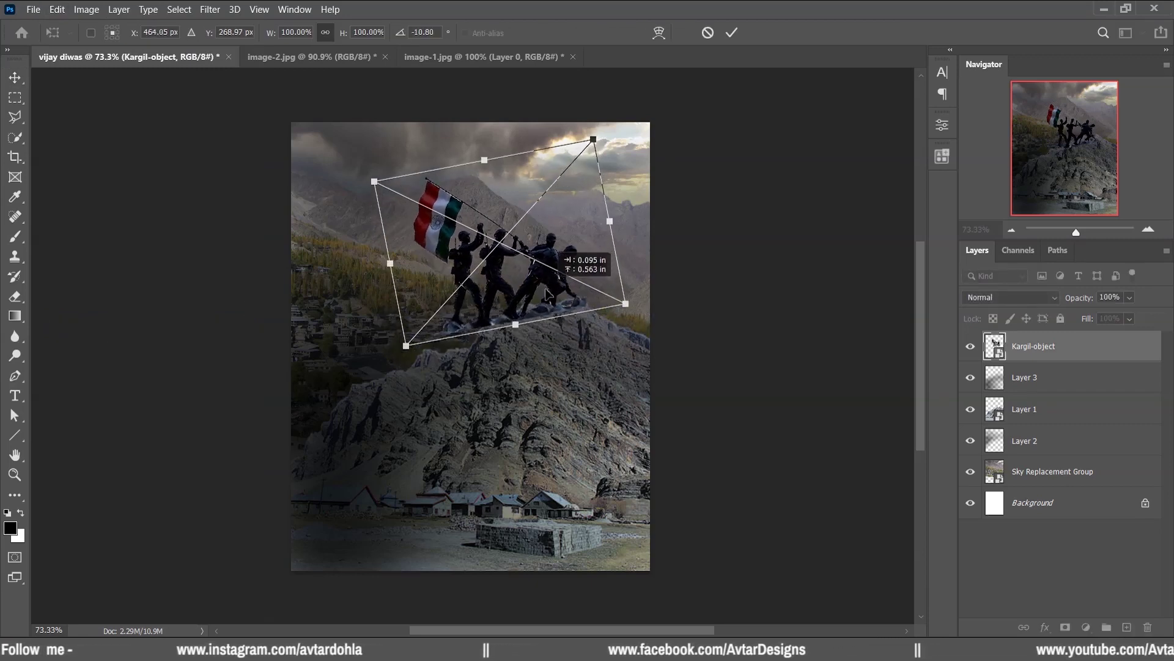
left_click_drag(550, 292, 538, 299)
left_click_drag(648, 352, 606, 347)
left_click_drag(538, 287, 535, 278)
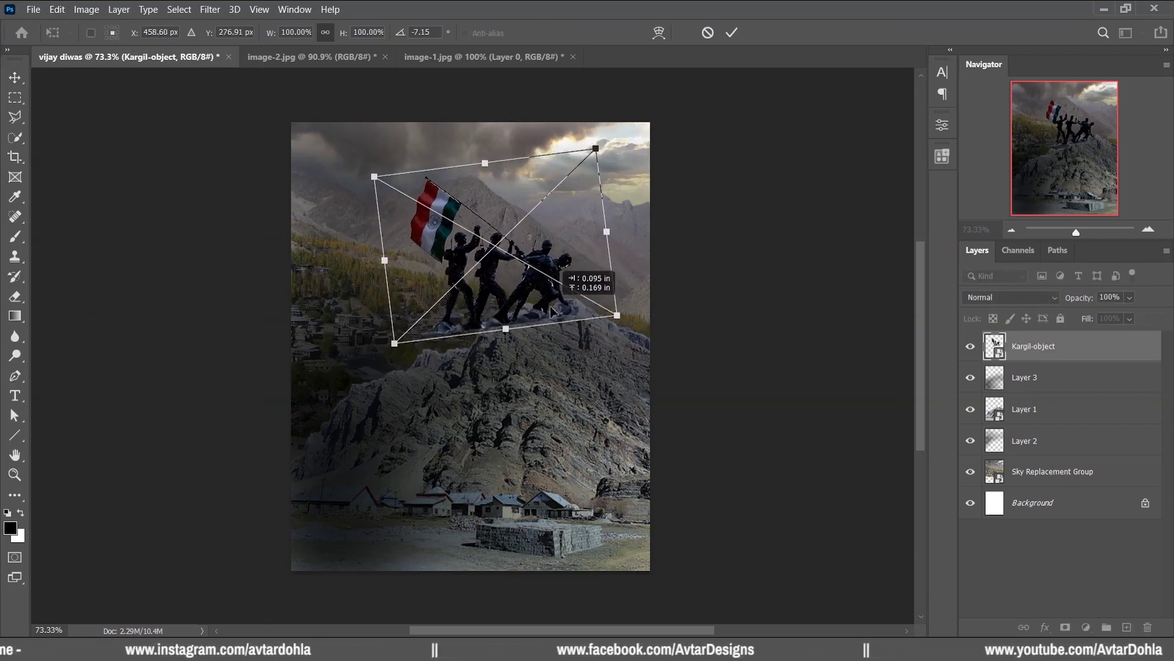
left_click_drag(611, 334, 622, 346)
Step: Shrink the soldiers to about 90%, set them on the peak, then select rocky mountain Layer 1
left_click_drag(540, 300, 548, 296)
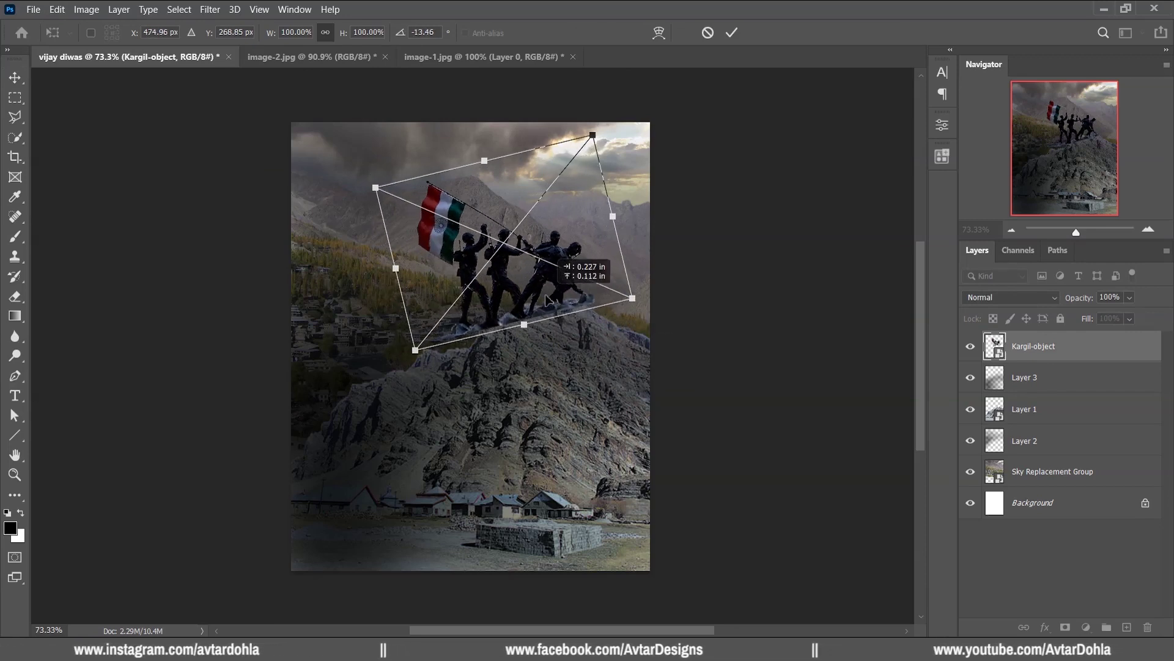
left_click_drag(629, 303, 554, 293)
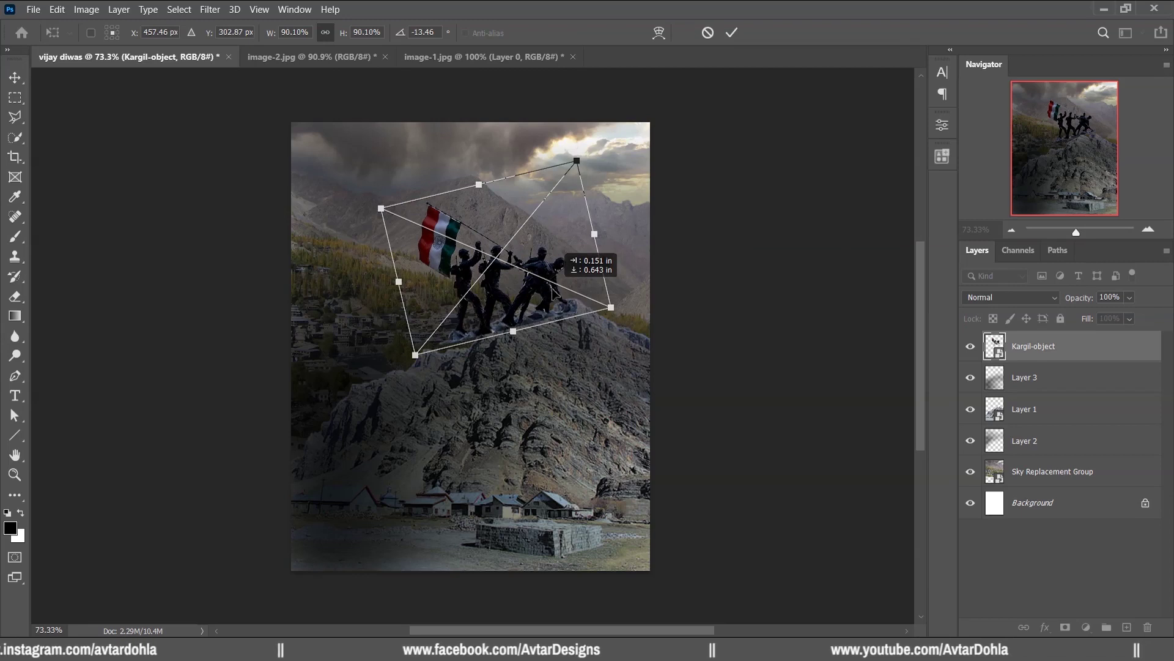
left_click_drag(647, 344, 648, 346)
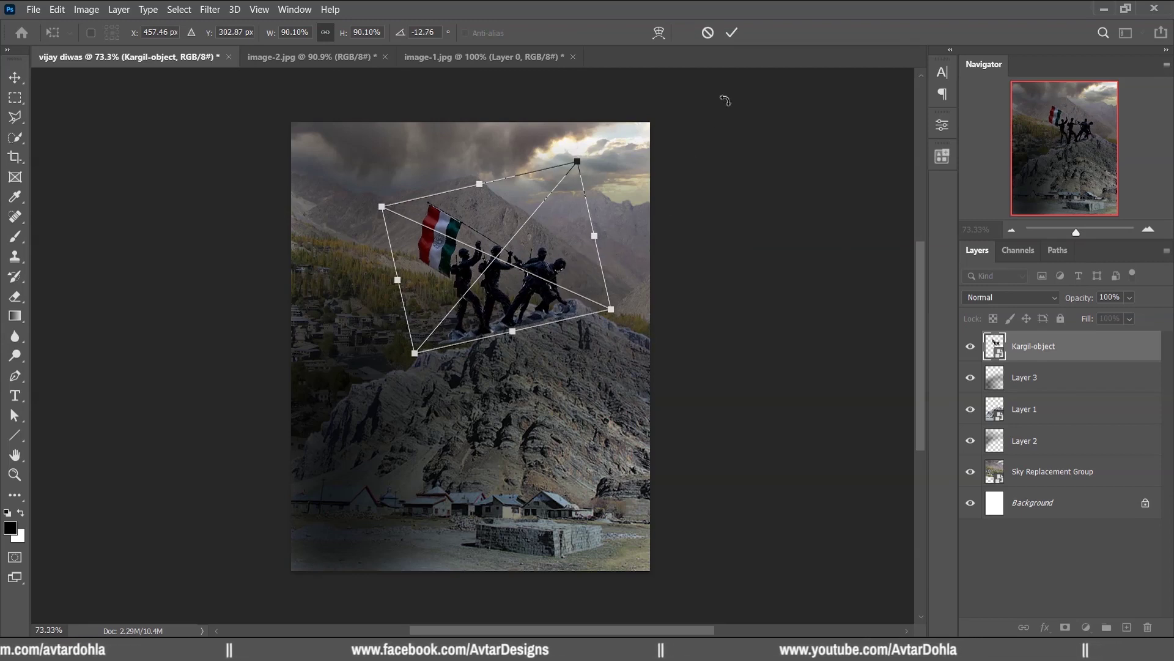
left_click(731, 32)
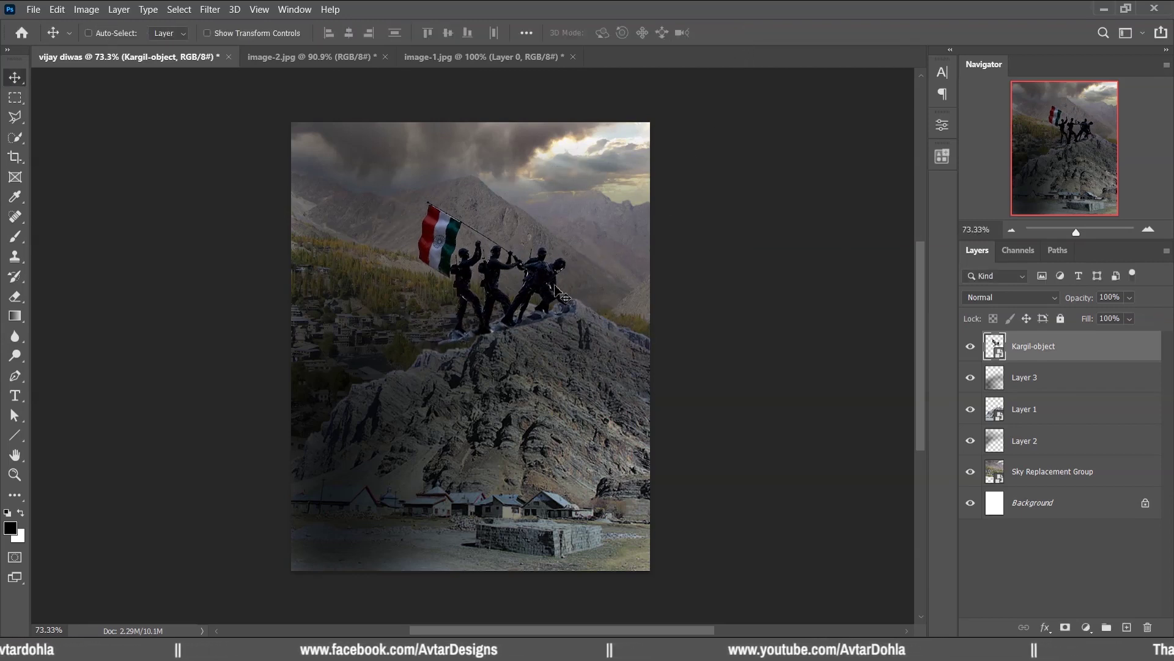
left_click_drag(556, 288, 564, 289)
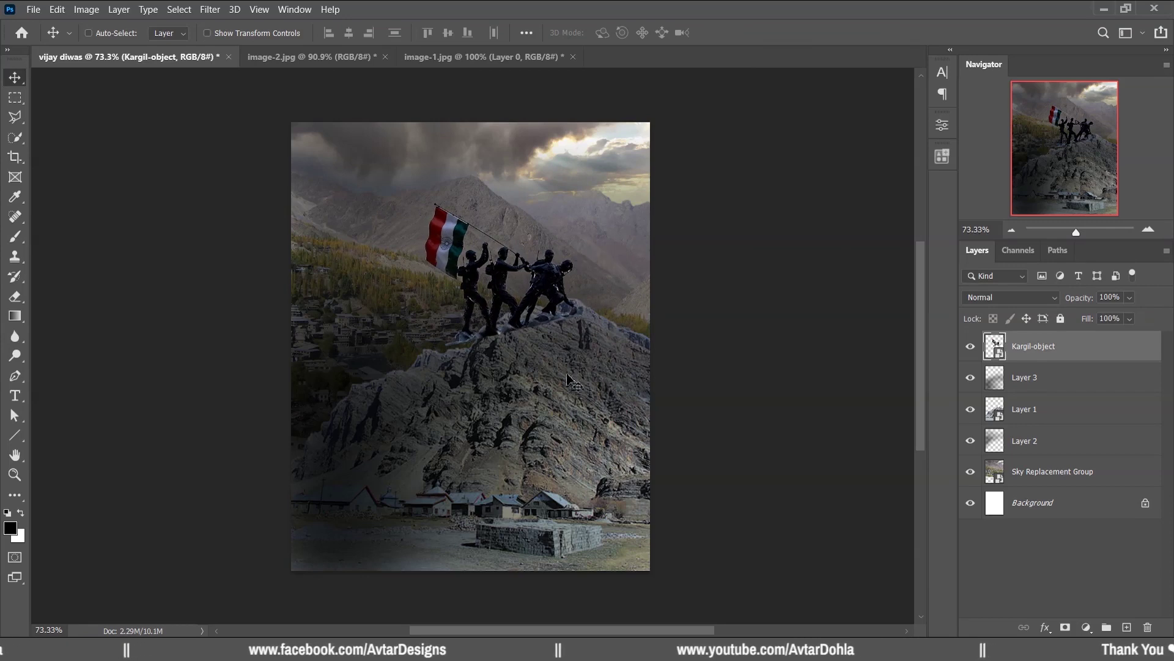
right_click(561, 403)
left_click(614, 411)
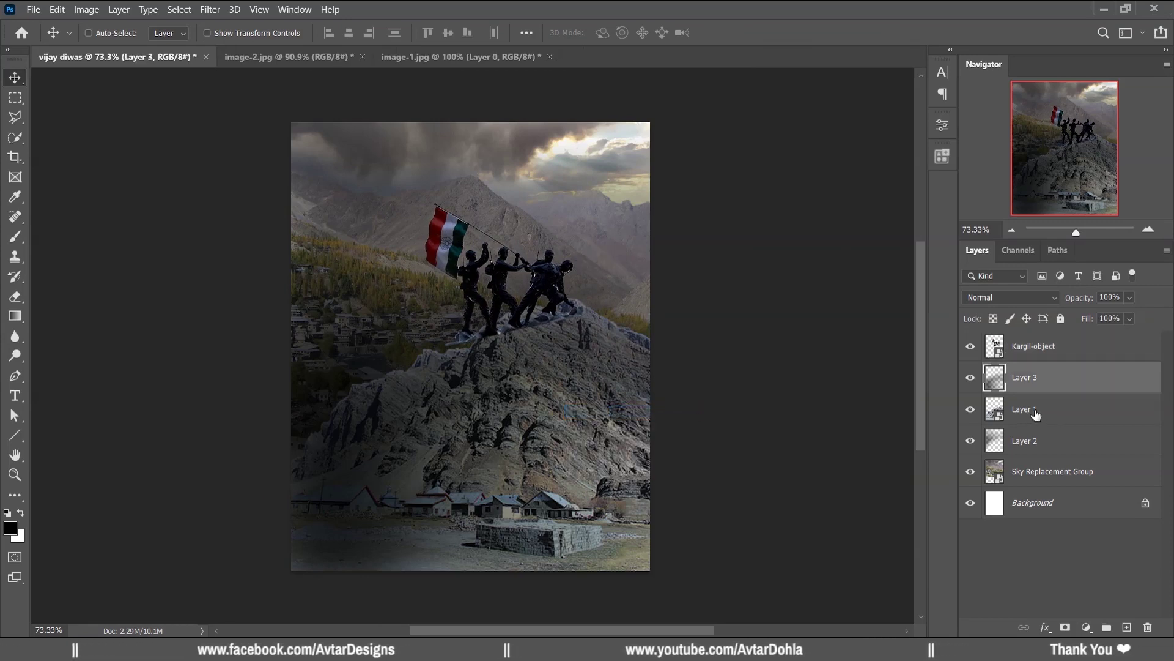
left_click(1028, 408)
Step: Lower the rocky mountain and rotate it about 2°, then select the Kargil-object soldiers layer
left_click(977, 415)
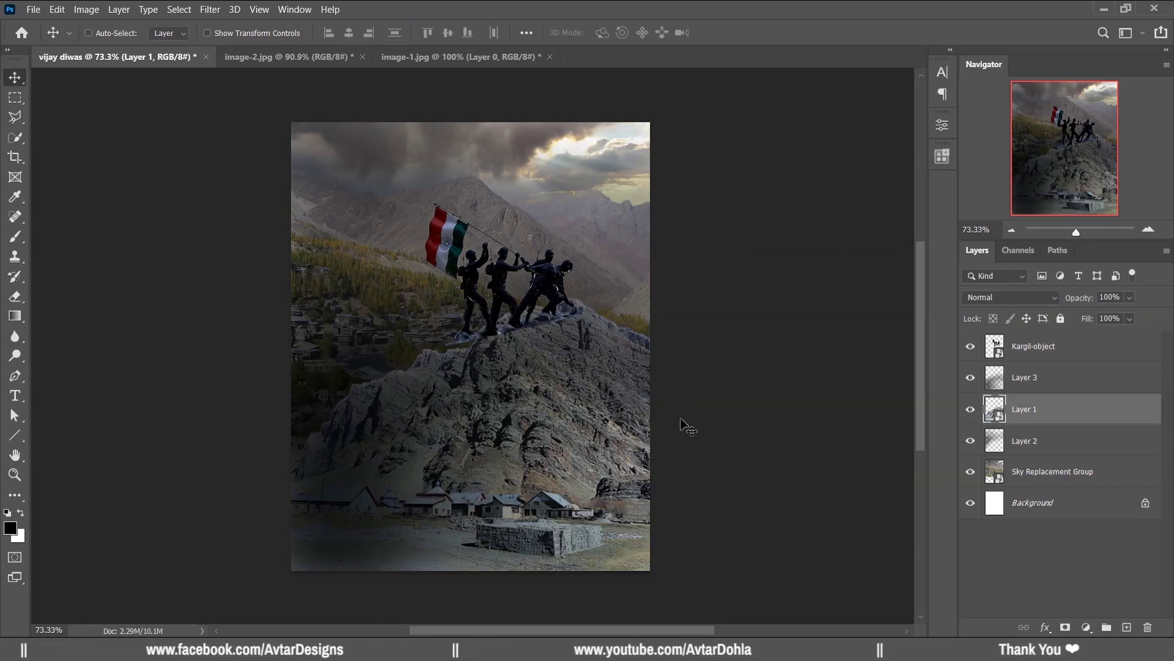
mouse_move(642, 407)
left_mouse_down()
mouse_move(645, 426)
mouse_move(643, 413)
left_mouse_up()
left_click(57, 9)
mouse_move(79, 340)
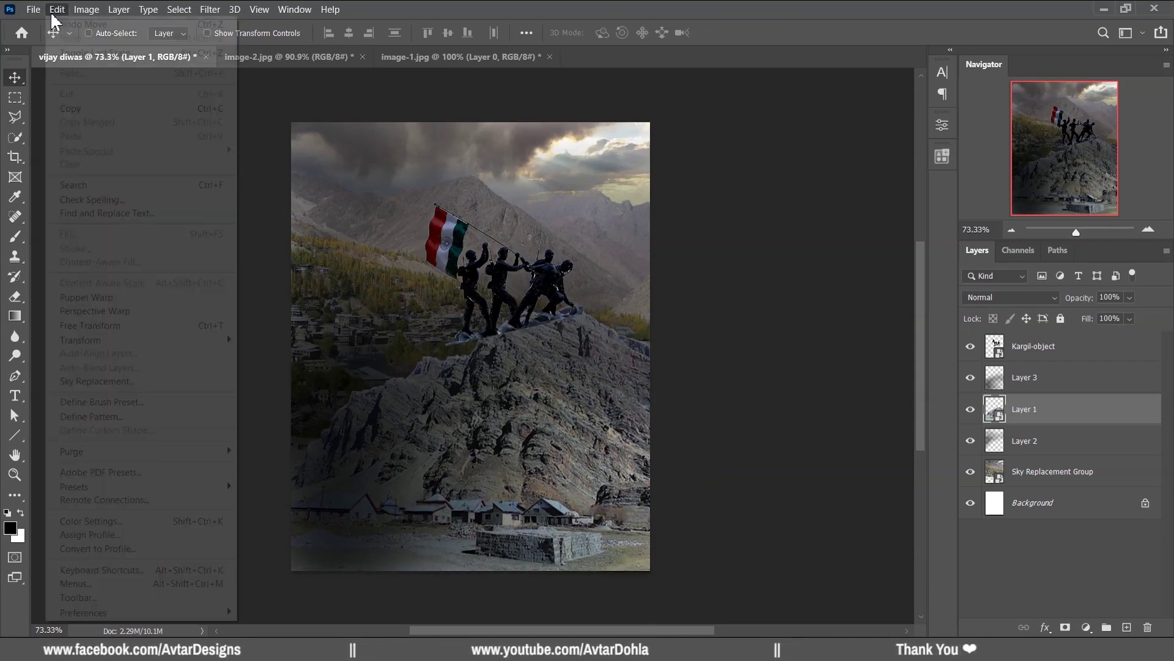
left_click(92, 325)
left_click_drag(740, 381, 748, 397)
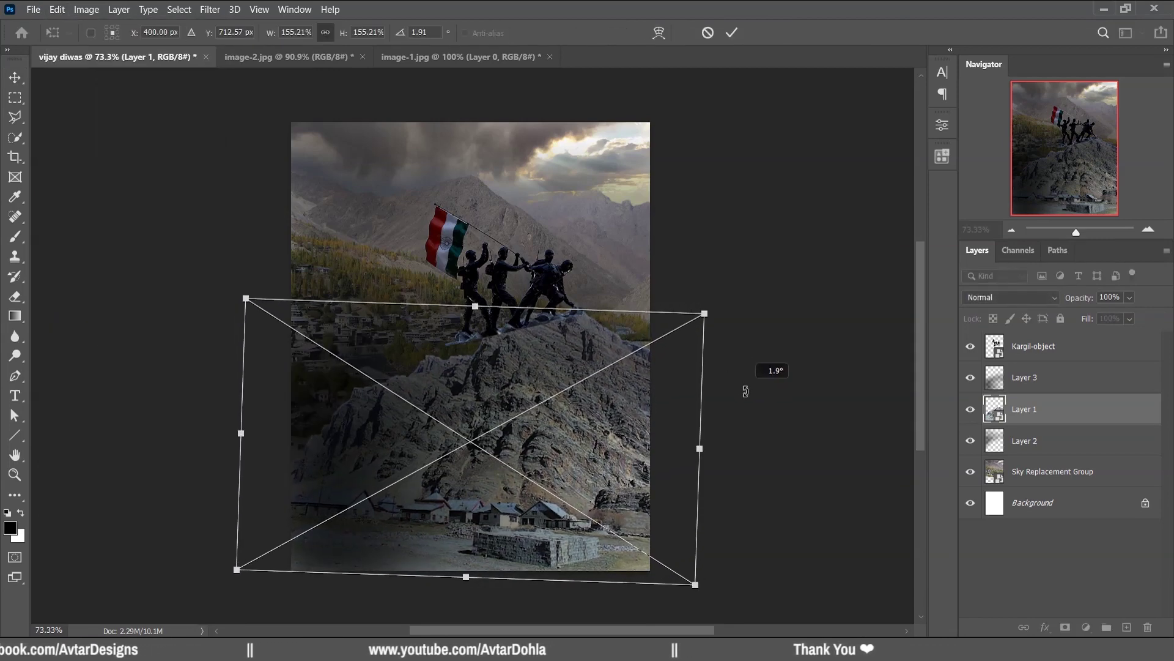
left_click_drag(621, 401, 627, 402)
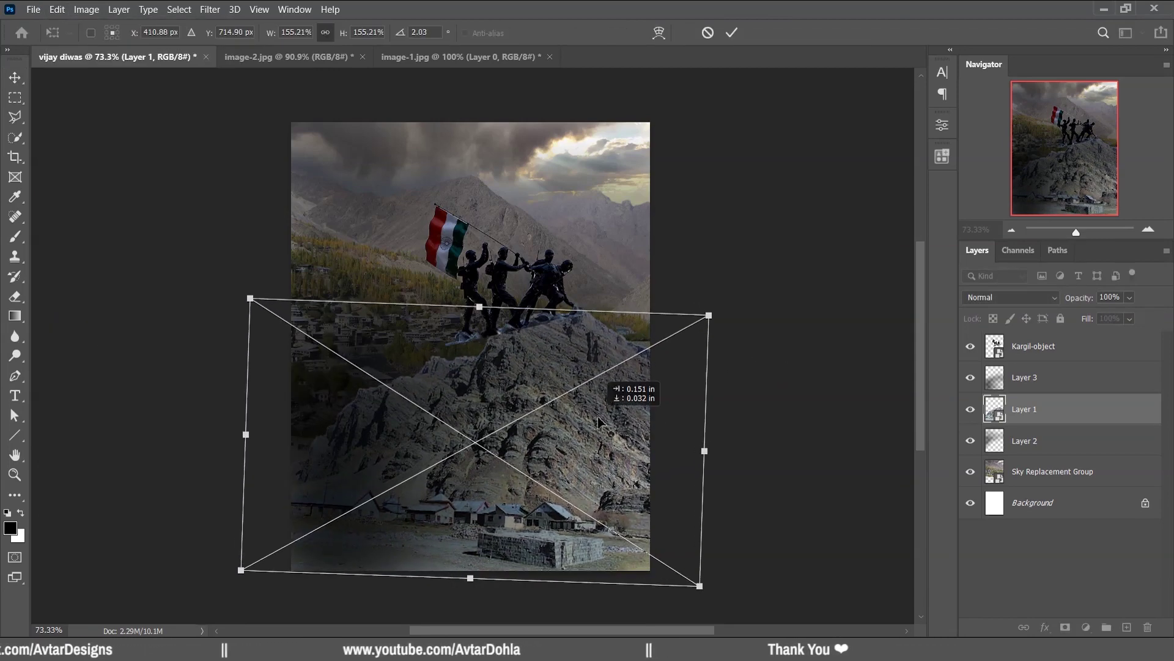
left_click(732, 34)
mouse_move(615, 358)
left_mouse_down()
mouse_move(549, 296)
mouse_move(538, 308)
mouse_move(539, 296)
left_mouse_up()
right_click(549, 296)
left_click(553, 304)
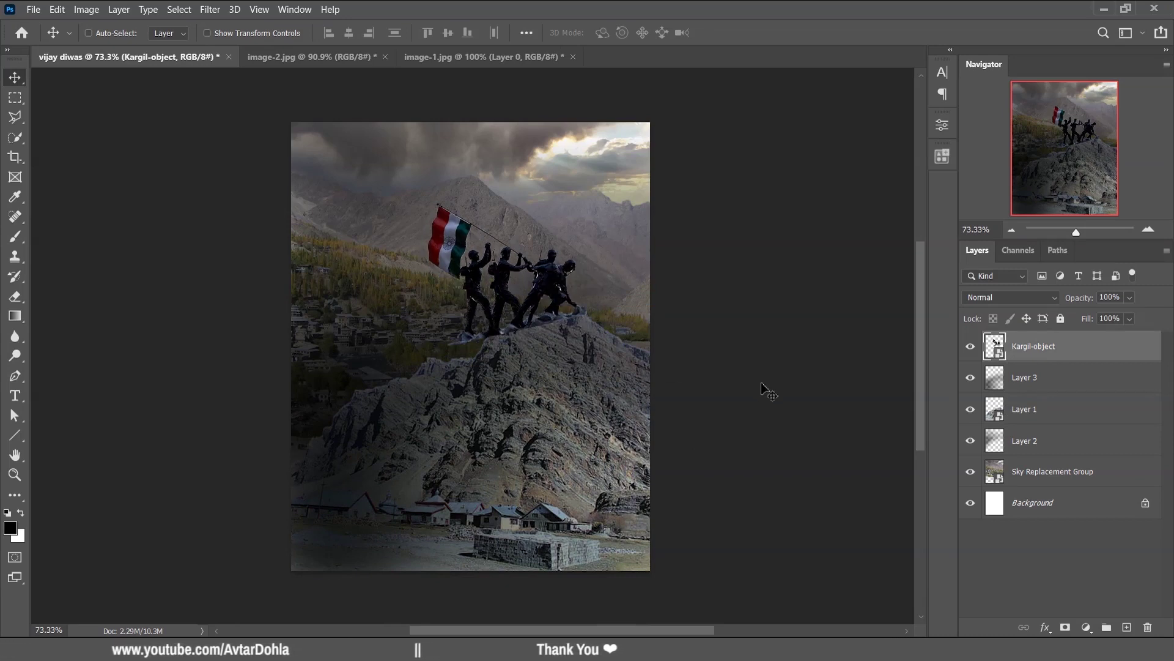
Step: Add a new empty layer above Kargil-object and set the foreground colour to black
left_click(1128, 628)
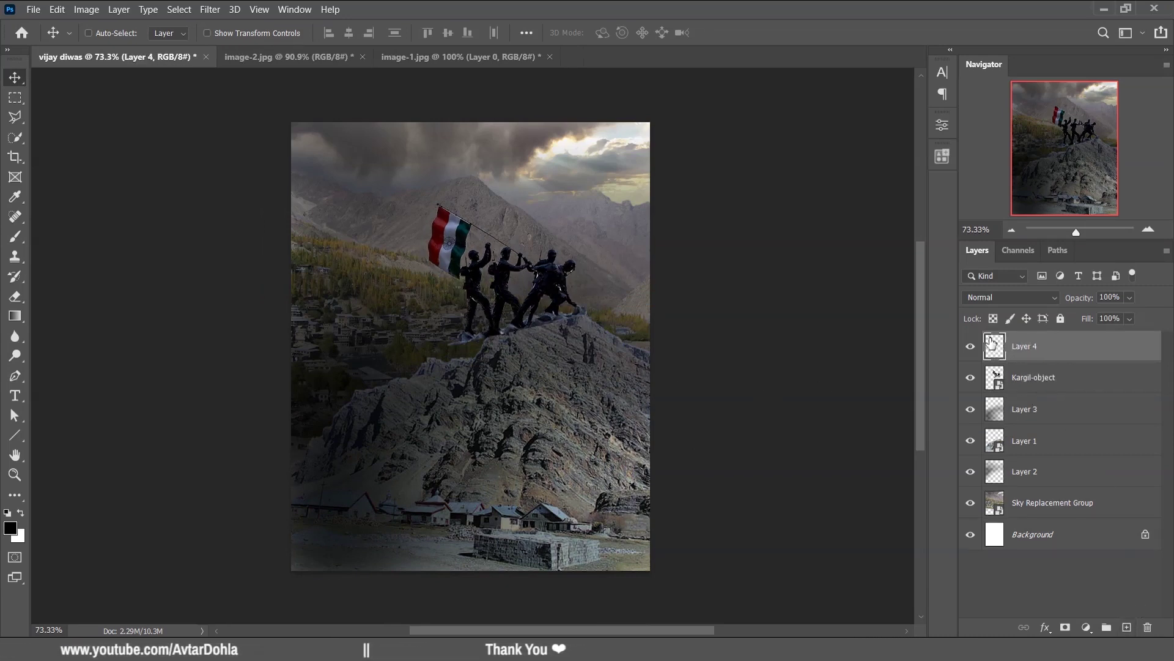
left_click(11, 528)
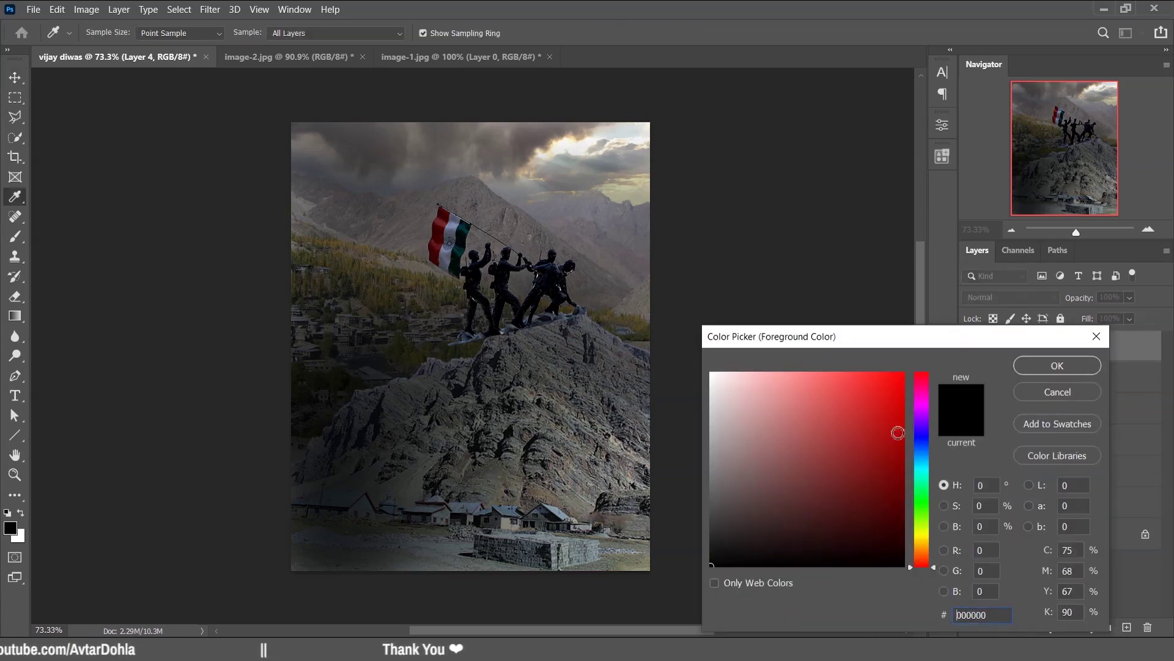
left_click(1058, 365)
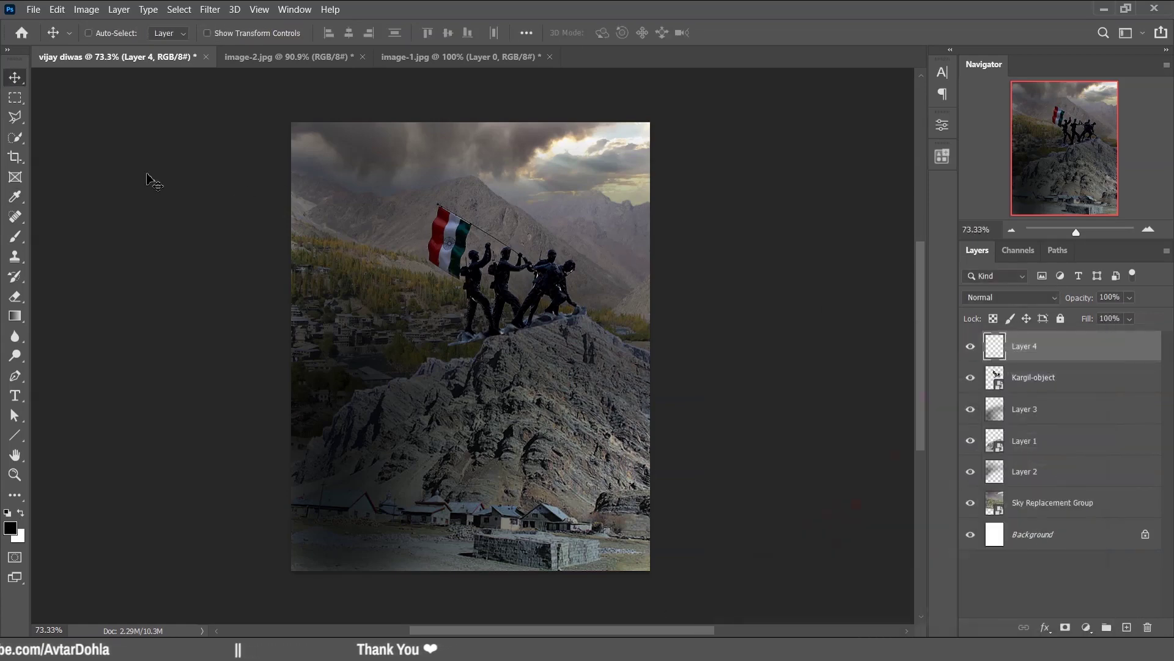
Step: Paint a soft 69 px black shadow on the rock on both sides of the soldiers' feet
left_click(17, 236)
right_click(389, 201)
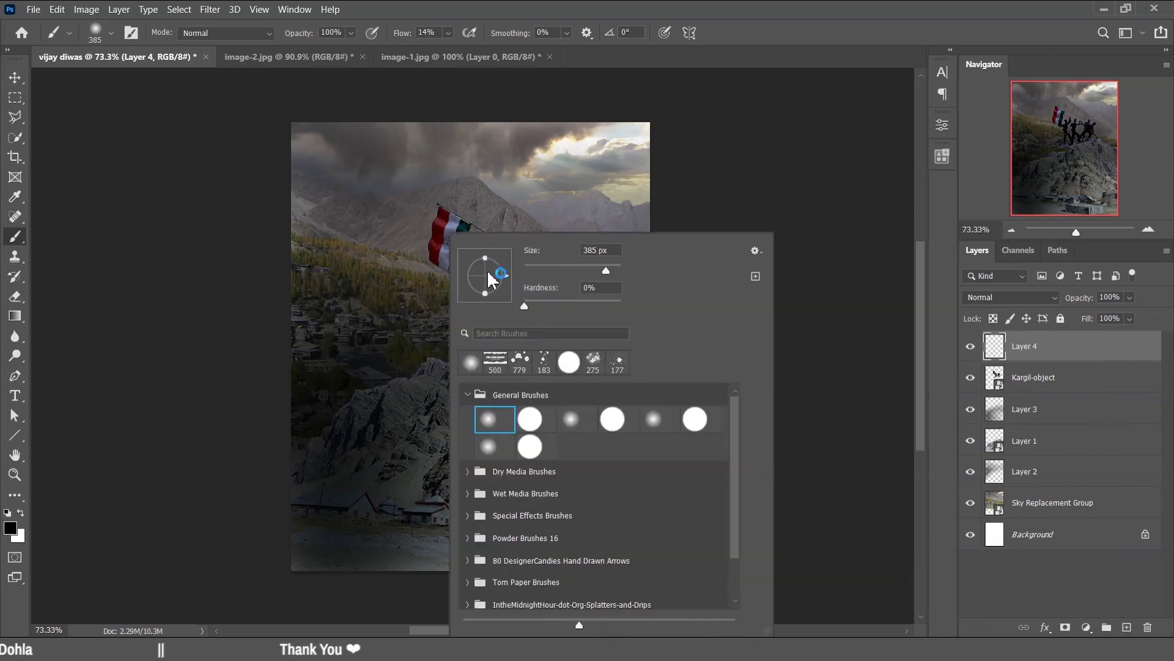
left_click_drag(573, 265, 552, 269)
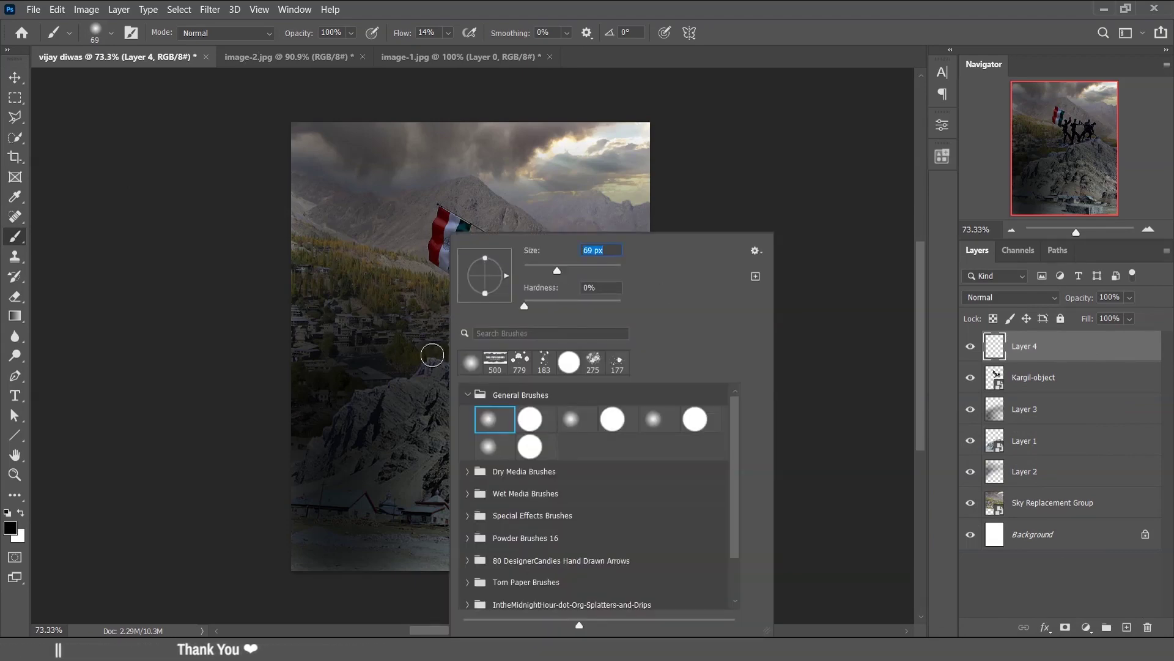
key("Return")
mouse_move(575, 316)
left_mouse_down()
mouse_move(469, 346)
mouse_move(559, 322)
left_mouse_up()
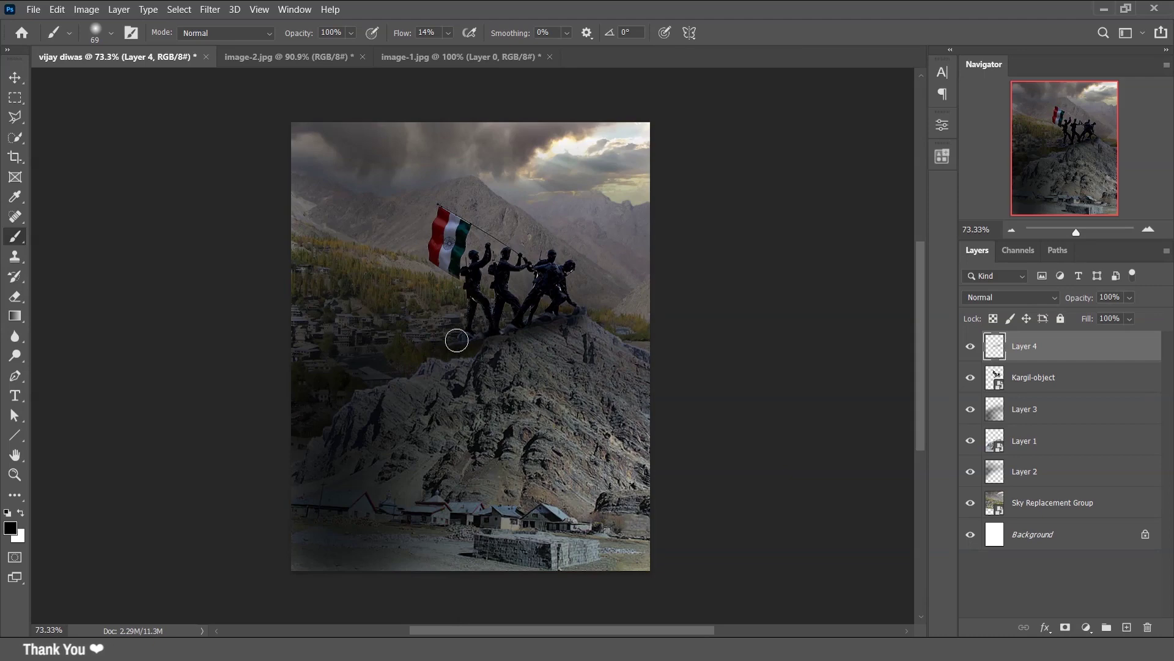
mouse_move(456, 340)
left_mouse_down()
mouse_move(542, 336)
mouse_move(586, 319)
left_mouse_up()
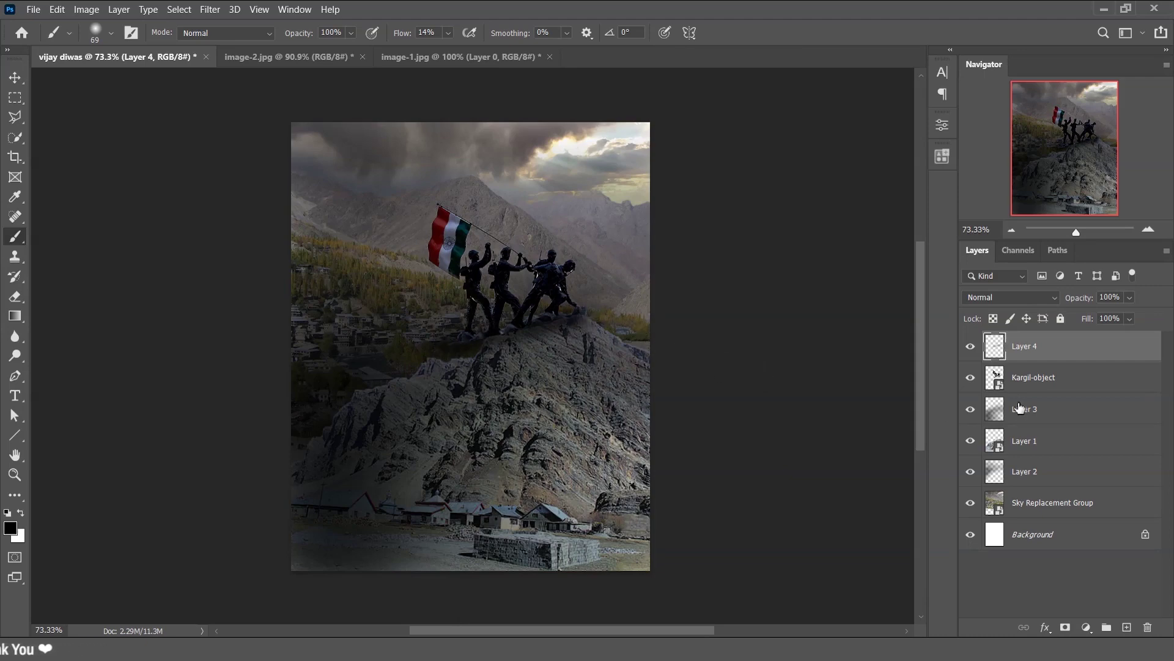
left_click(997, 416)
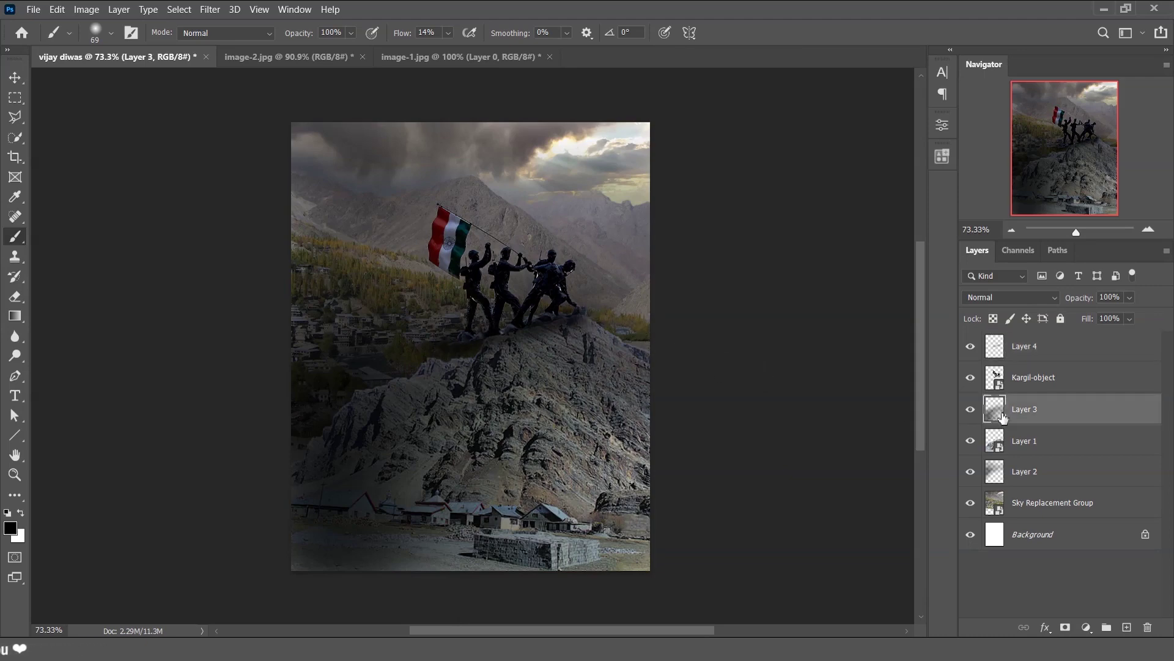
Step: On Layer 3, darken the rock beneath the soldiers with a soft 417 px black brush
left_click(970, 410)
right_click(487, 359)
left_click_drag(601, 271, 620, 270)
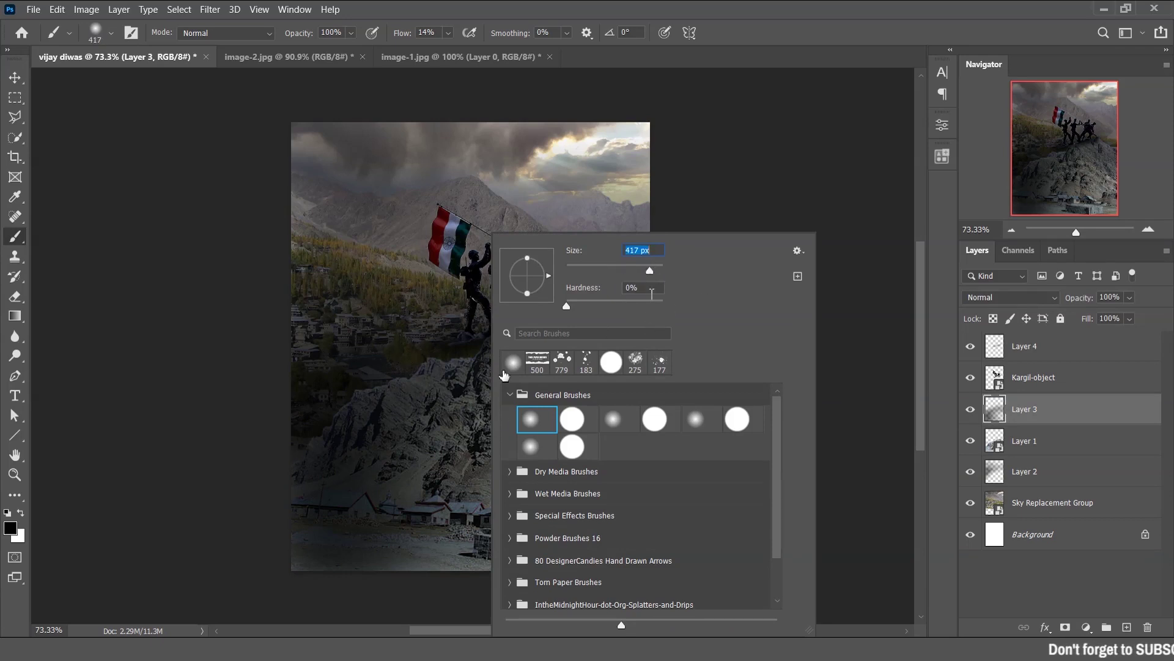
key("Return")
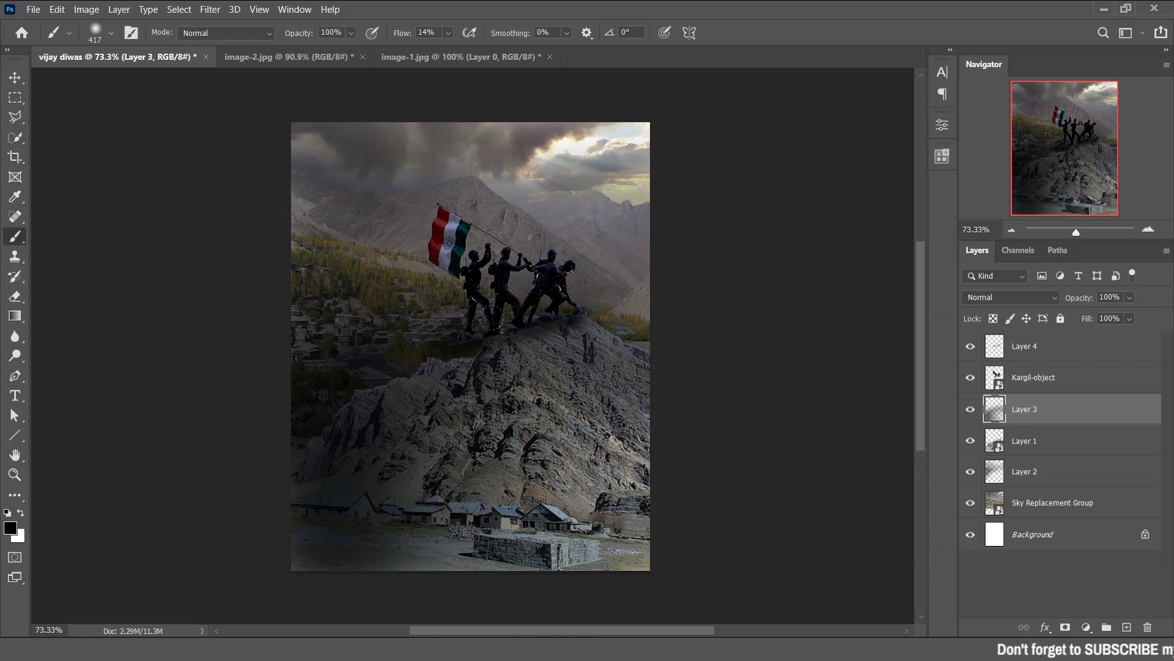
left_click_drag(489, 319, 466, 344)
left_click_drag(393, 352, 505, 404)
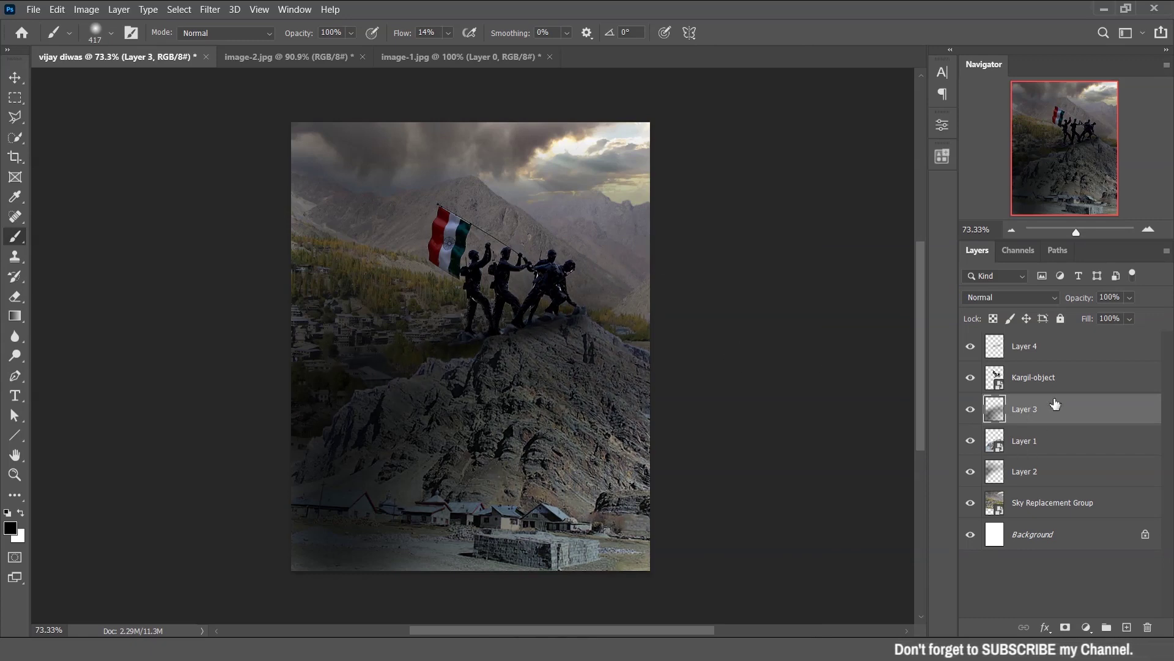
left_click(1040, 355)
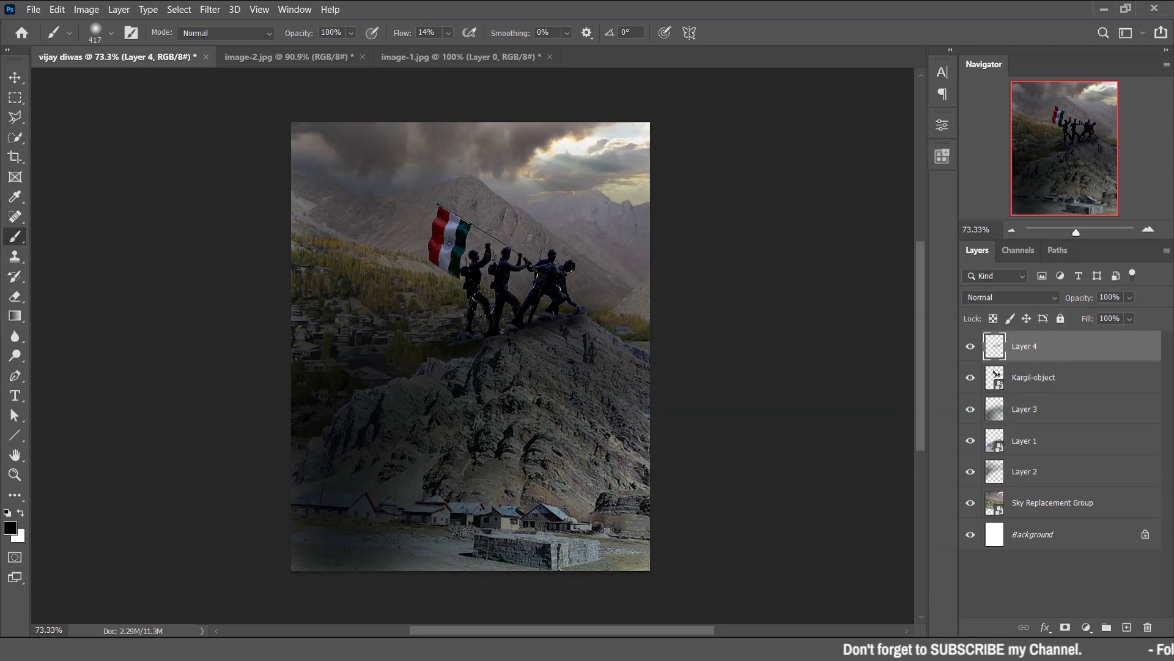
Step: Add a 'Lorem Ipsum' placeholder text layer near the poster top at 72 pt
left_click(15, 396)
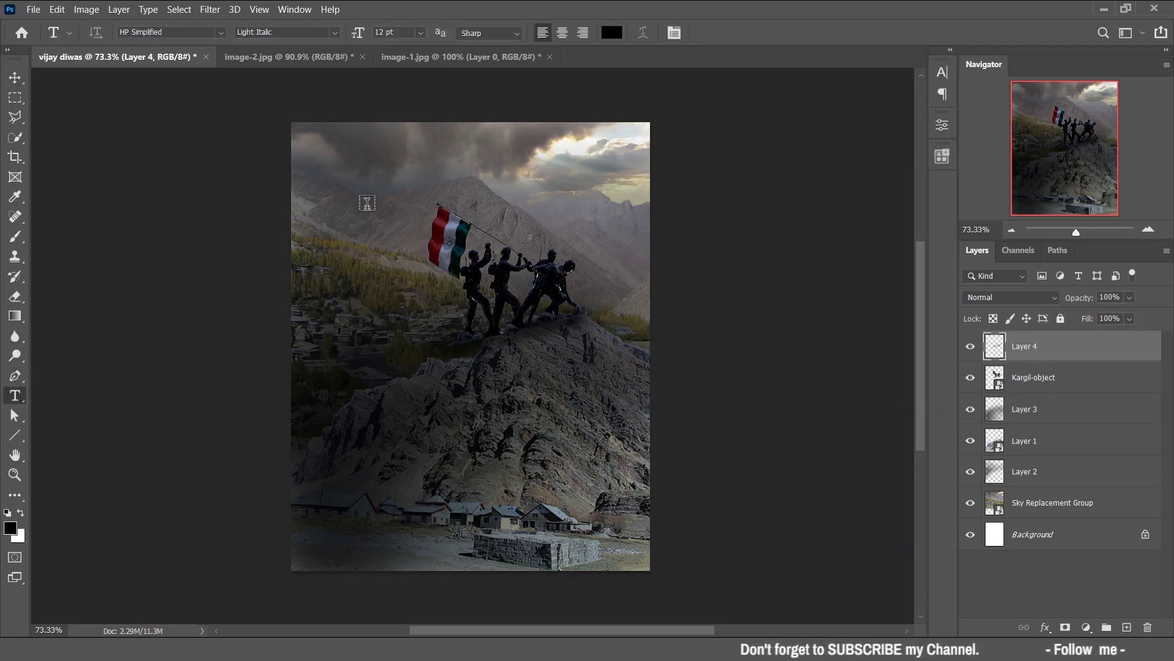
left_click(359, 200)
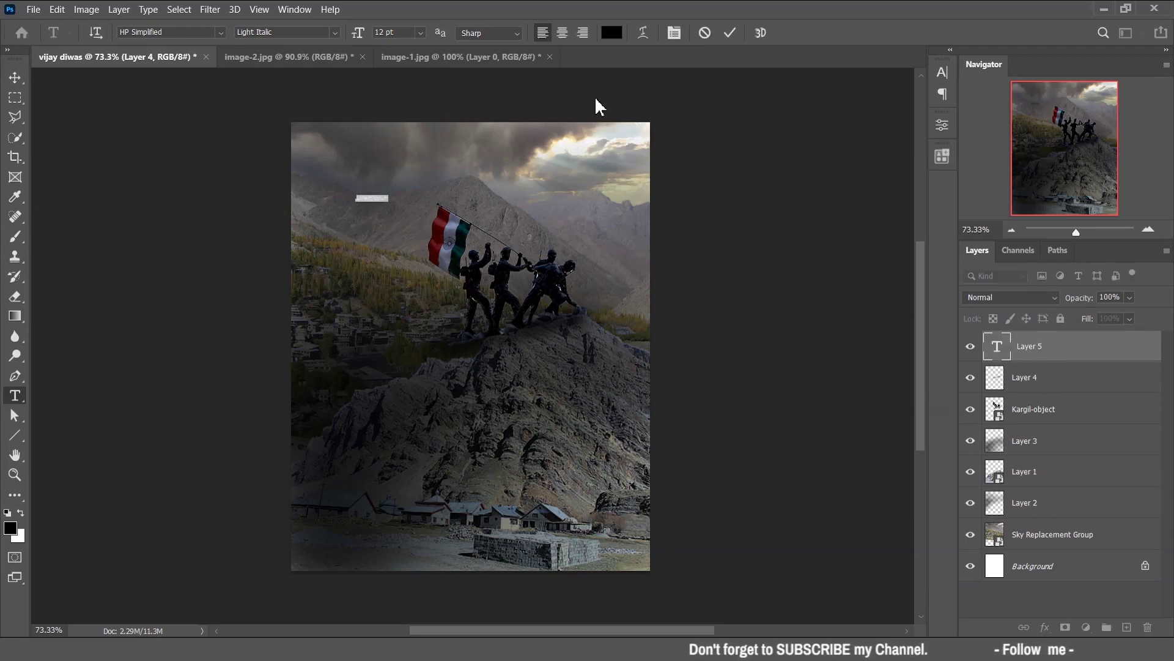
left_click_drag(366, 37, 405, 38)
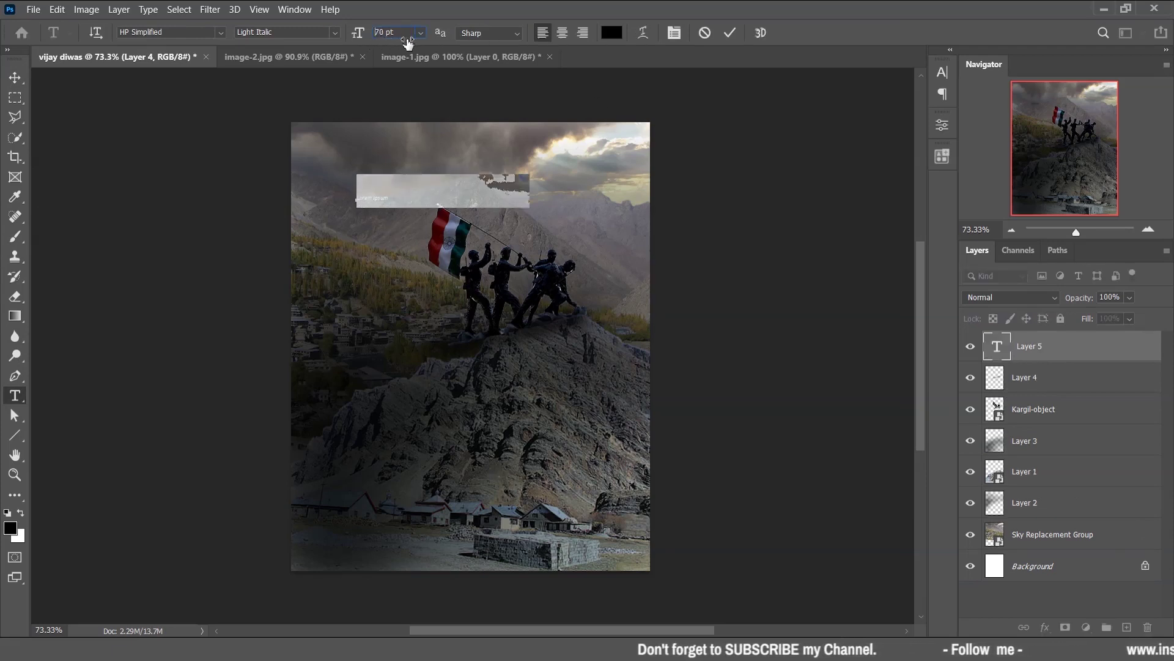
key("Return")
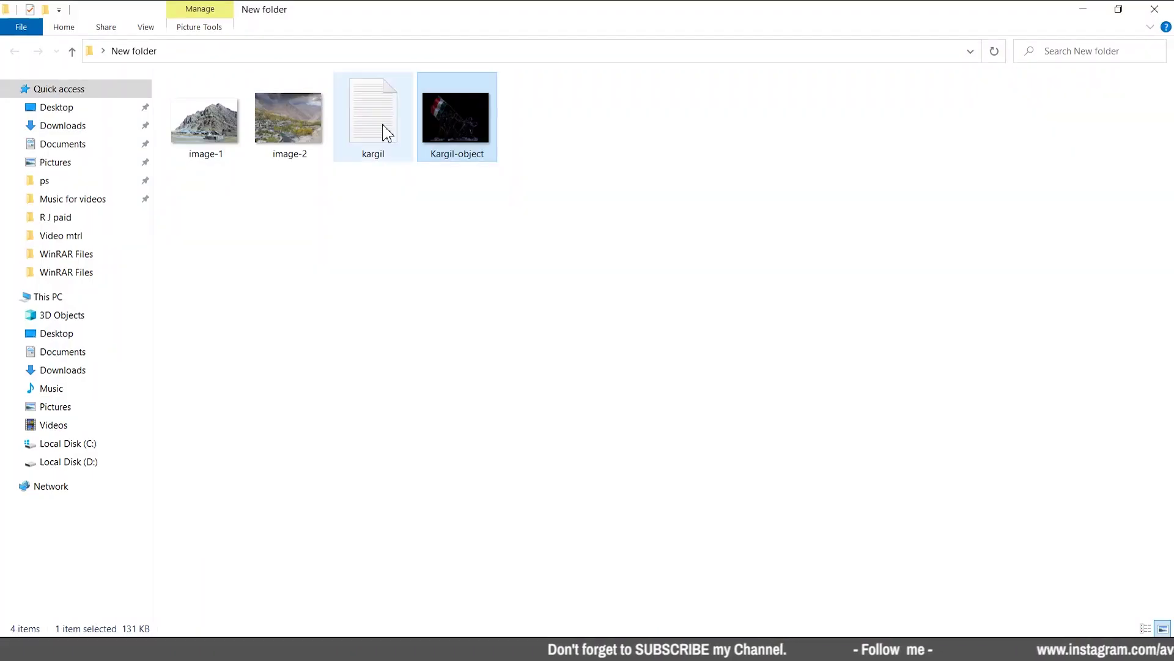
Step: Open the kargil text file in Notepad and copy the 'Kargil Vijay Diwas' line
double_click(383, 125)
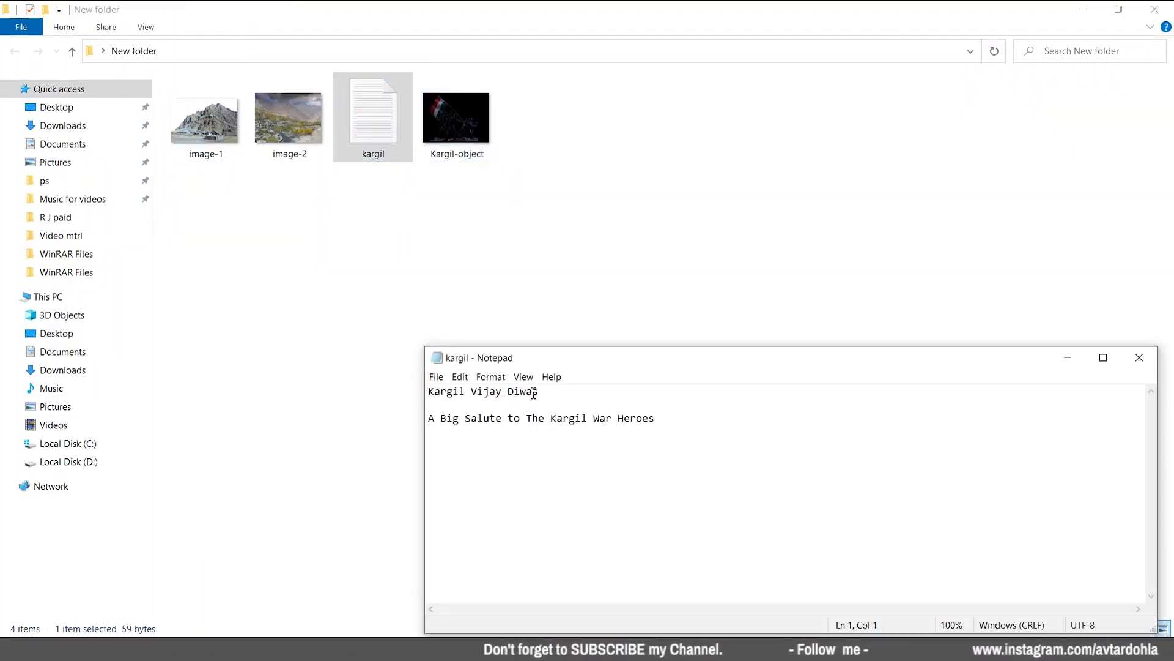
left_click_drag(531, 392, 440, 400)
right_click(444, 398)
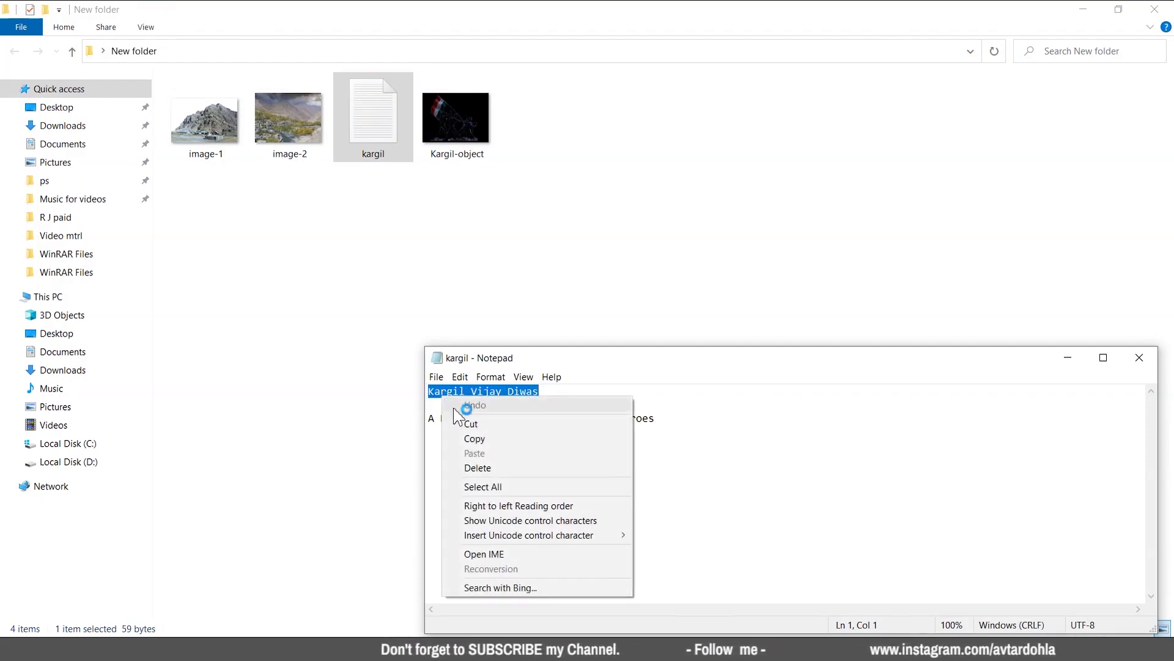
left_click(458, 435)
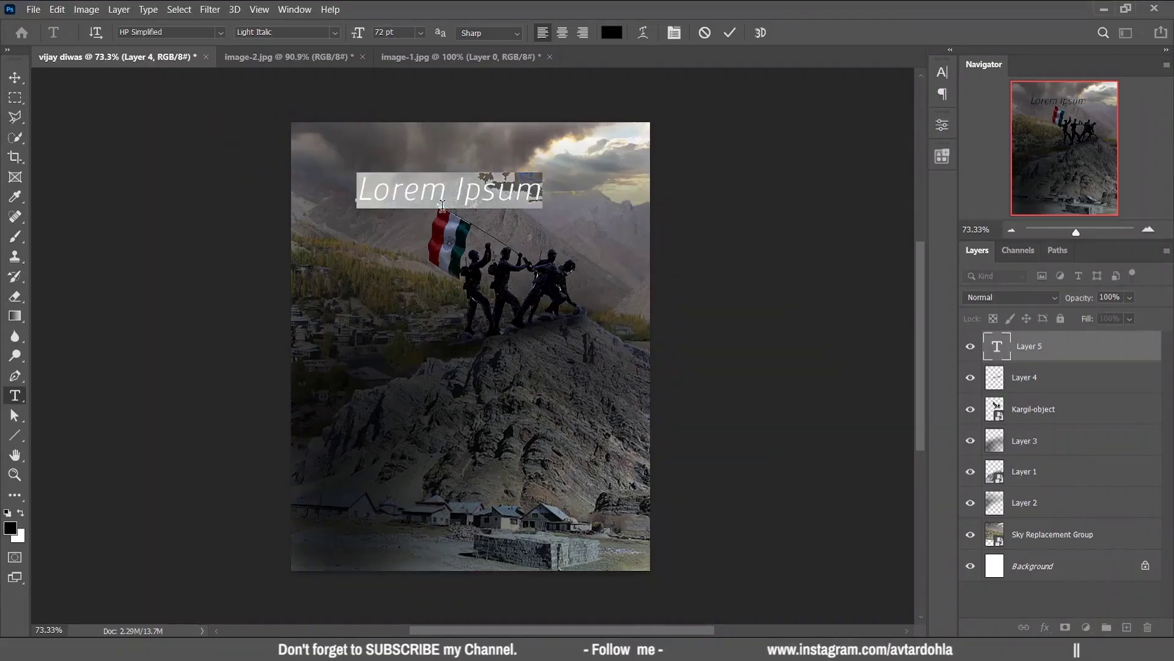
Step: Paste 'Kargil Vijay Diwas' over the placeholder and set it in the Onyx font
right_click(443, 205)
left_click(472, 247)
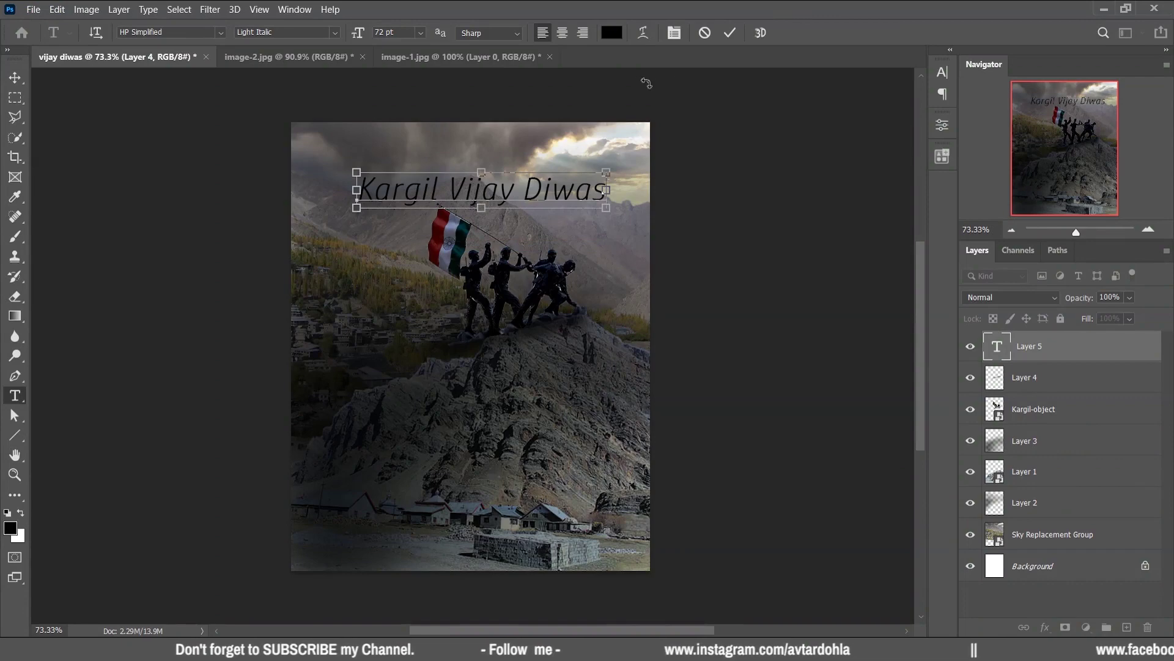
key("ctrl+a")
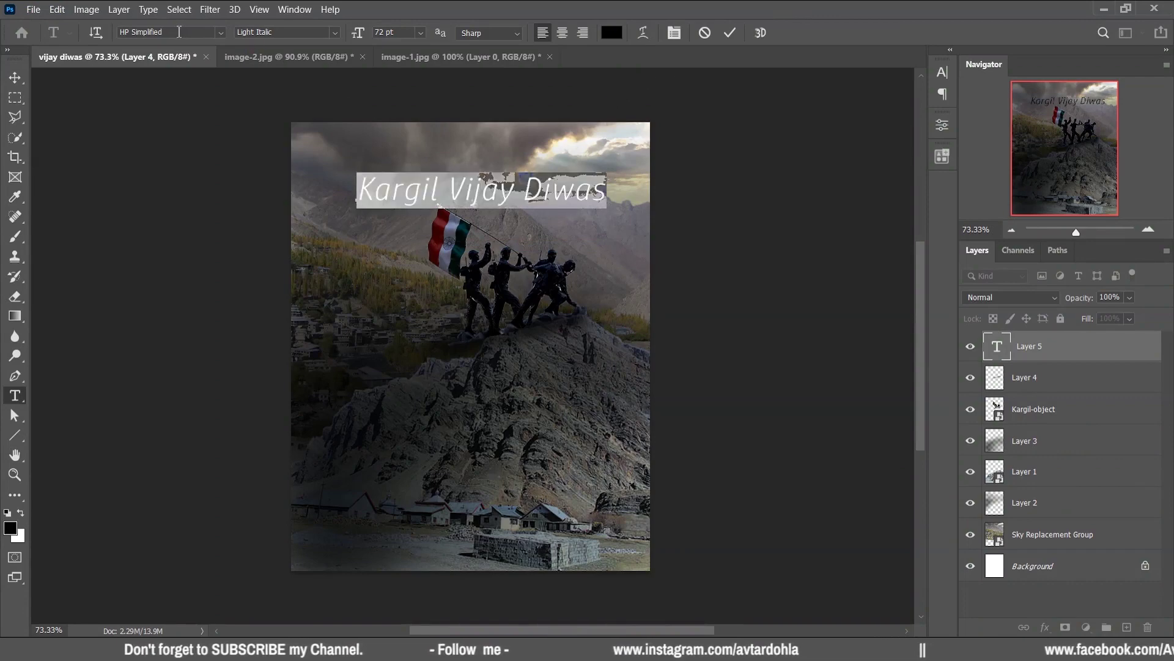
left_click(178, 32)
left_click(220, 32)
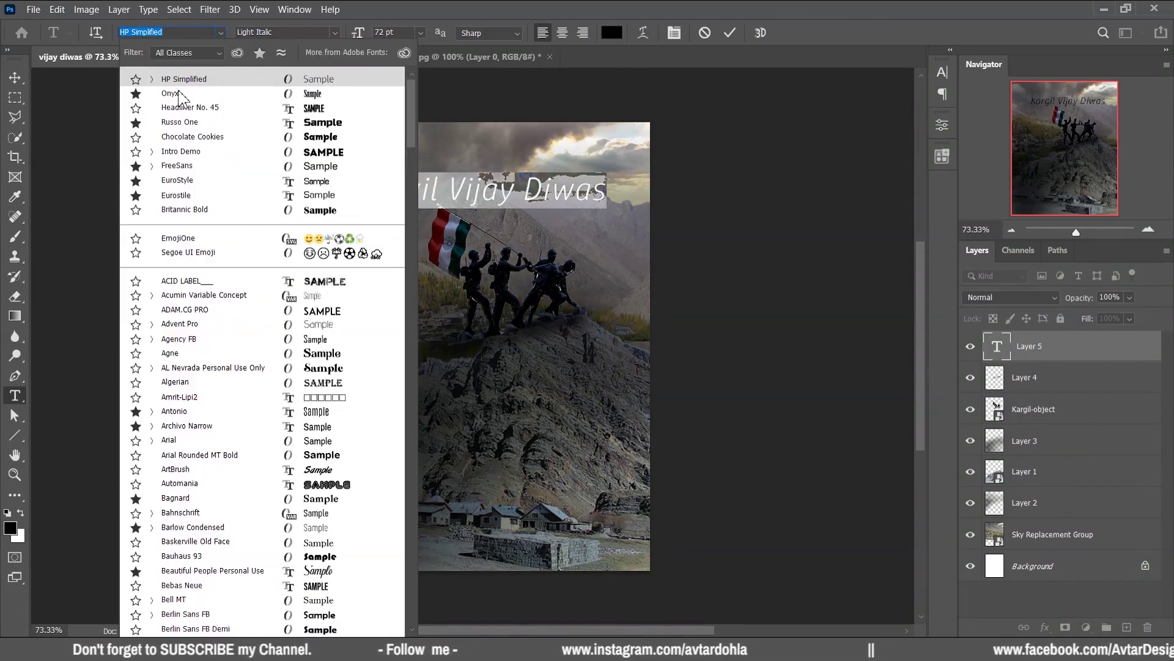
left_click(178, 95)
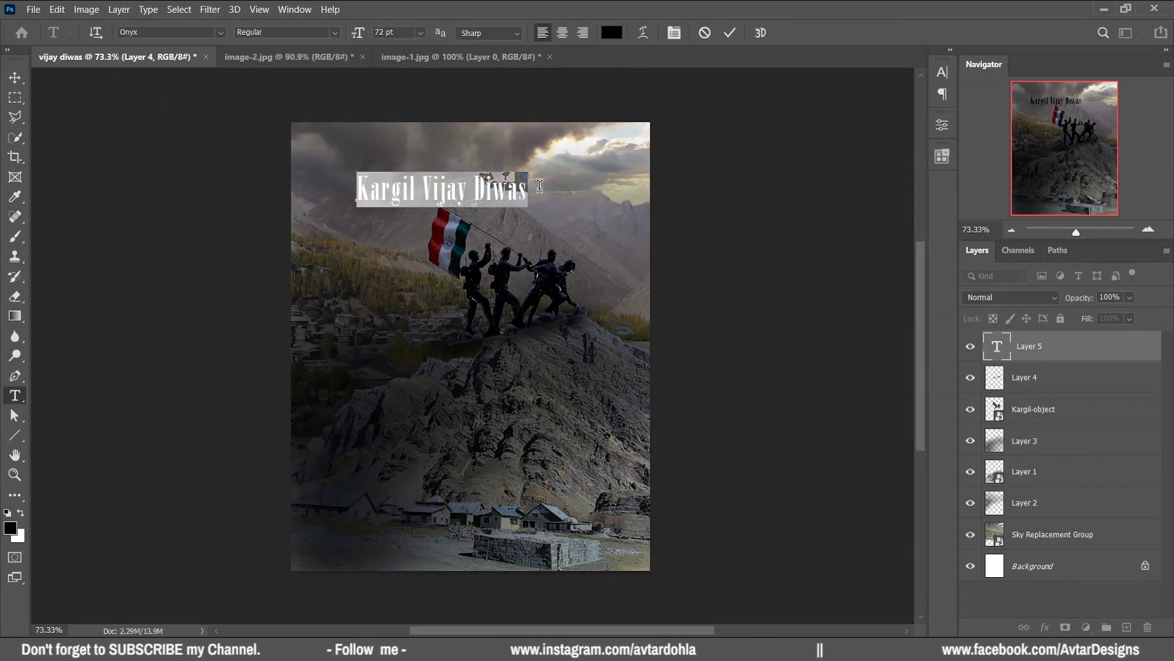
Step: Cut 'Kargil' so the title reads only 'Vijay Diwas', then commit the text
left_click(430, 184)
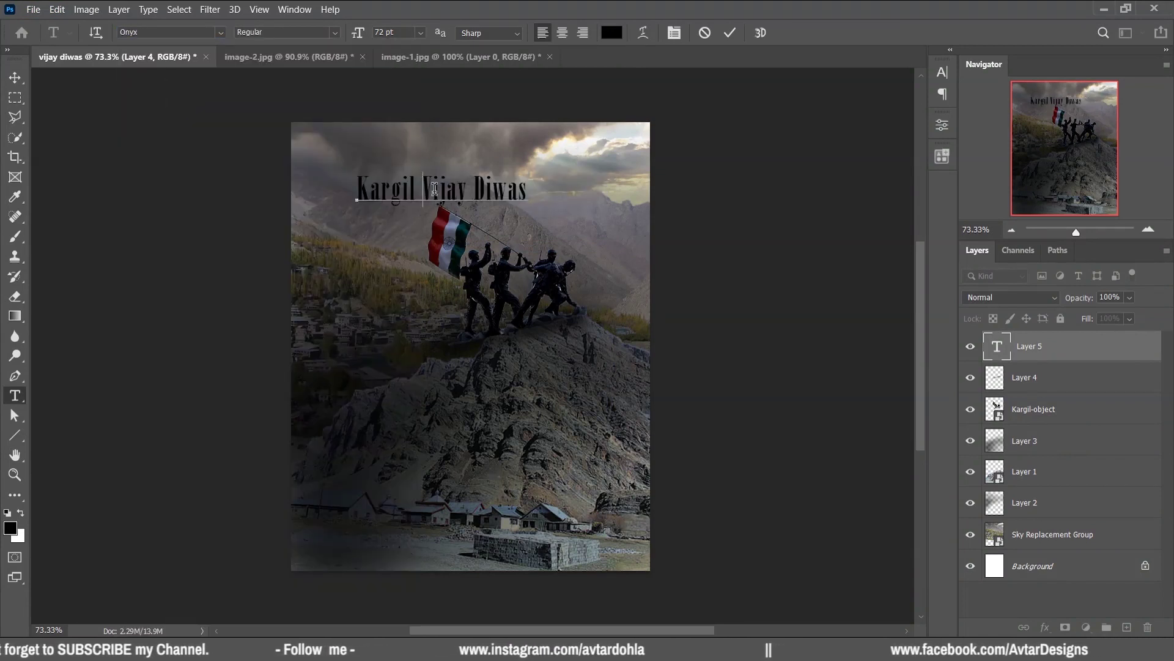
key("Return")
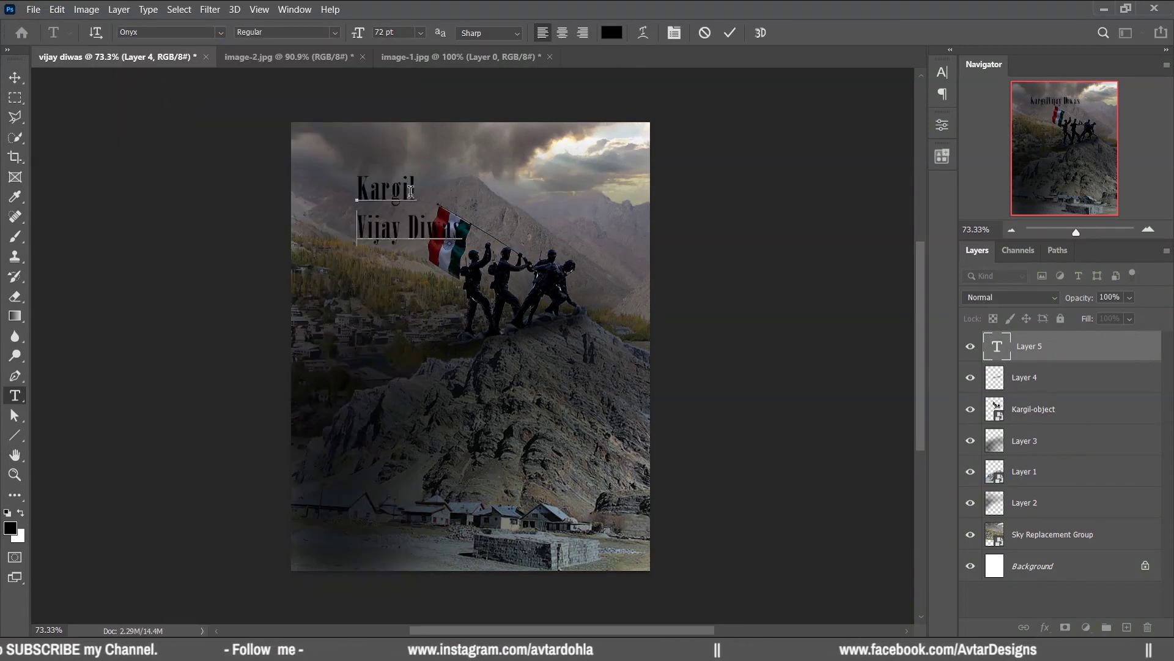
right_click(374, 194)
left_click(395, 215)
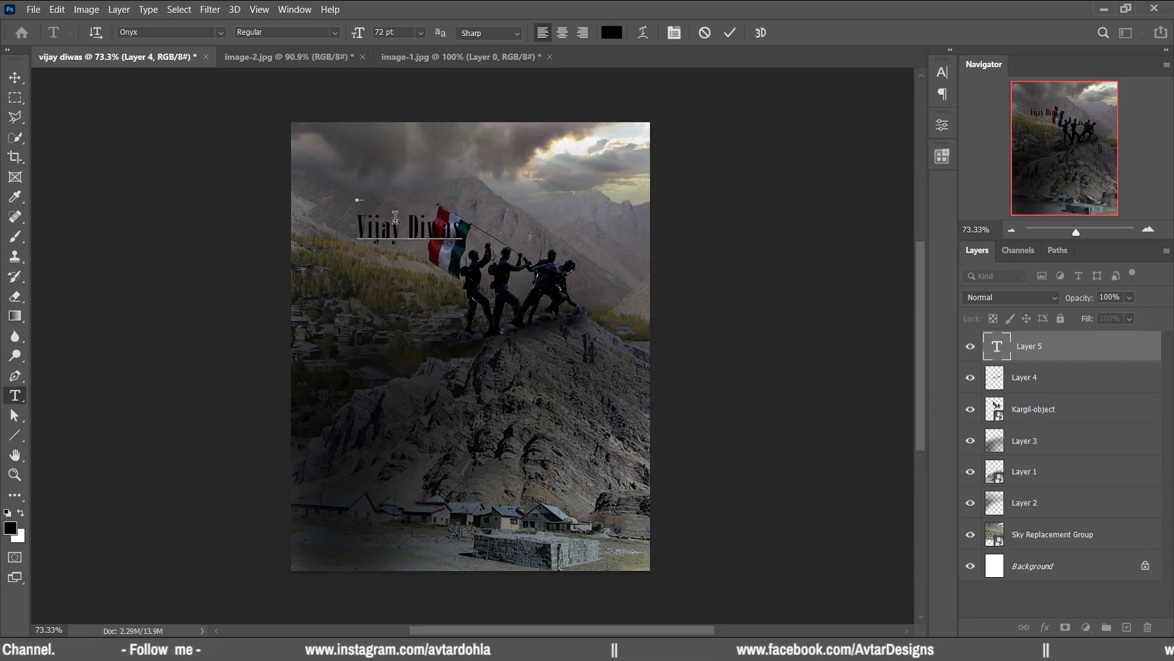
key("Delete")
left_click(732, 35)
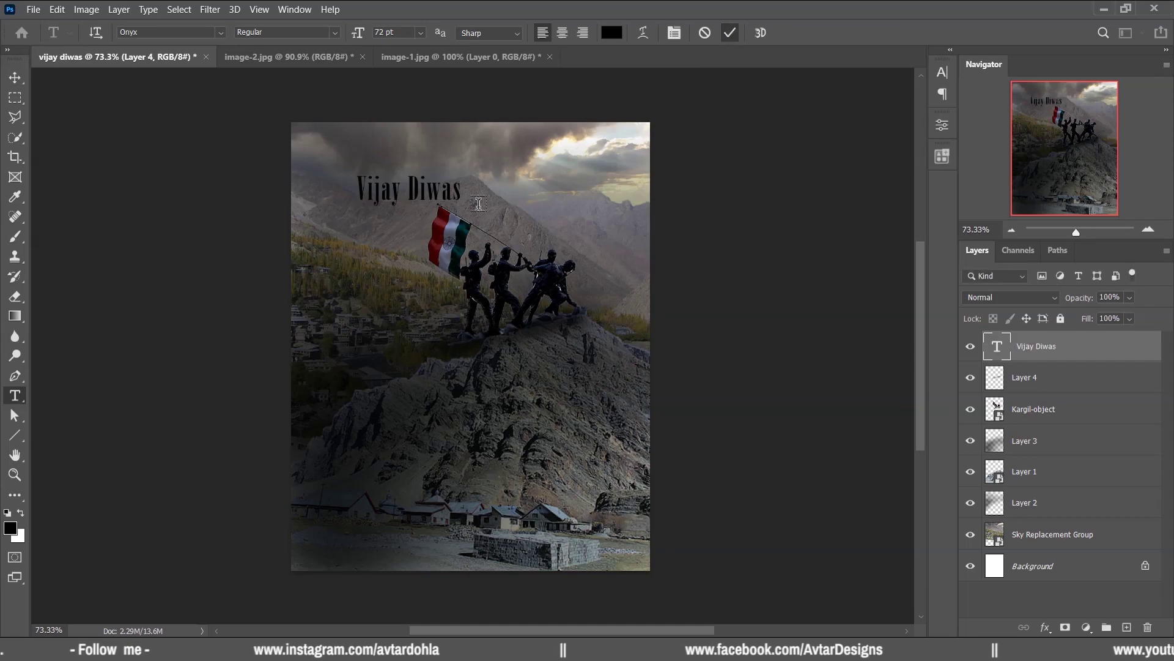
left_click(611, 32)
Step: Make the title white (#ffffff), move it to the lower-left, and set it in all caps
type("ffffff")
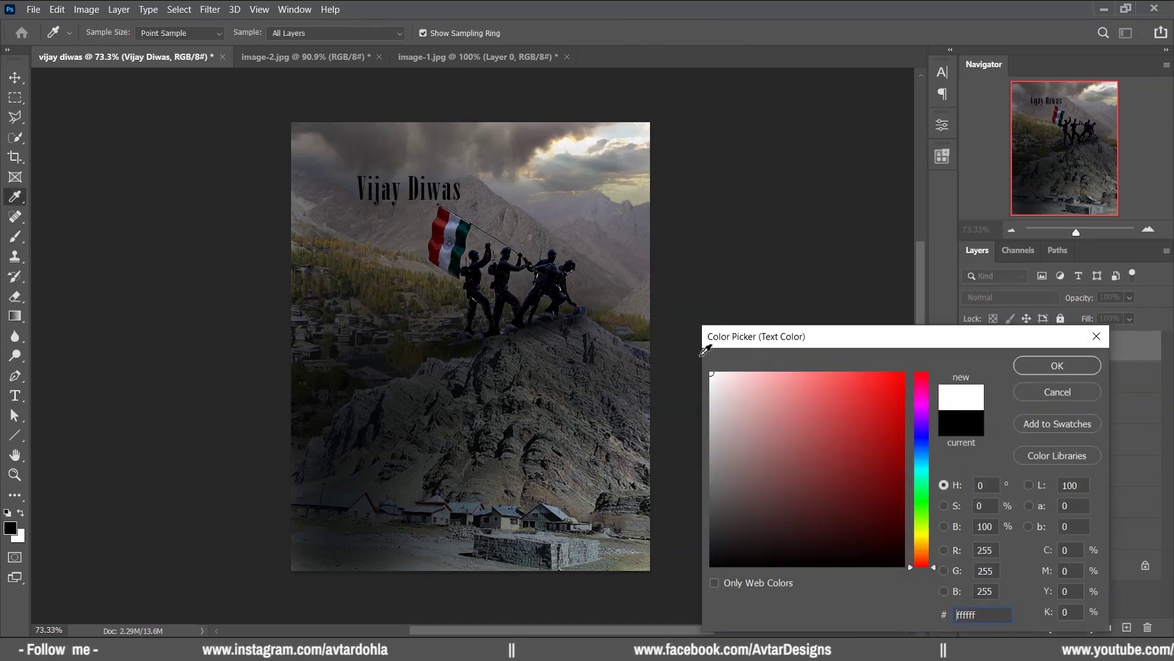
left_click(1037, 370)
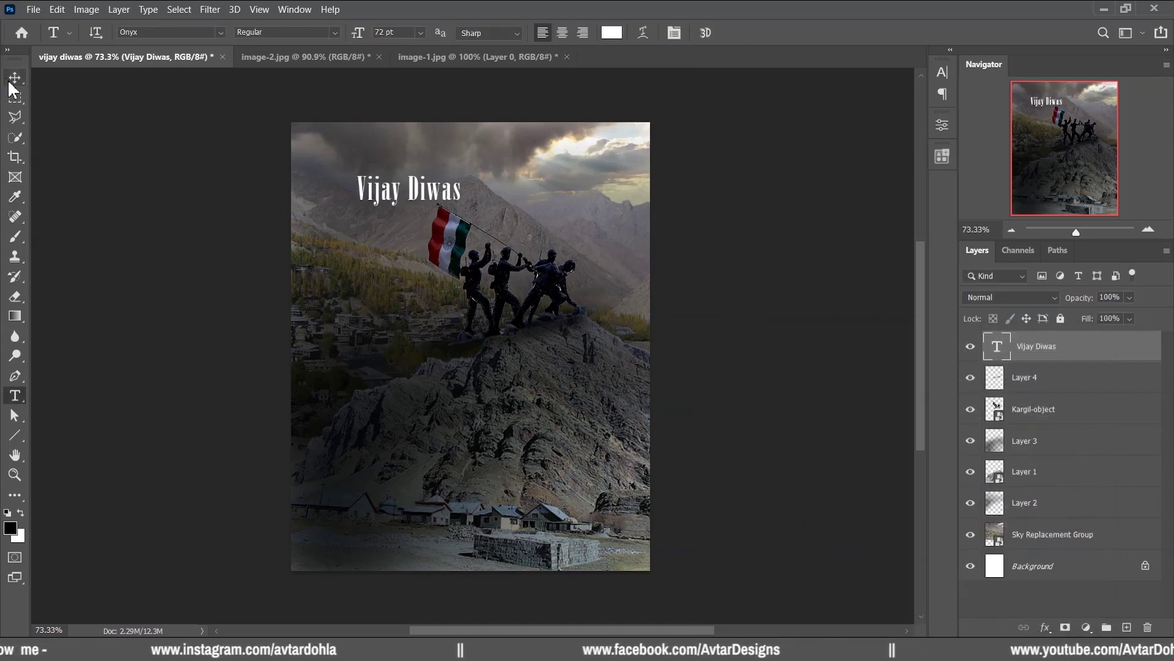
left_click(12, 79)
left_click_drag(410, 205, 391, 464)
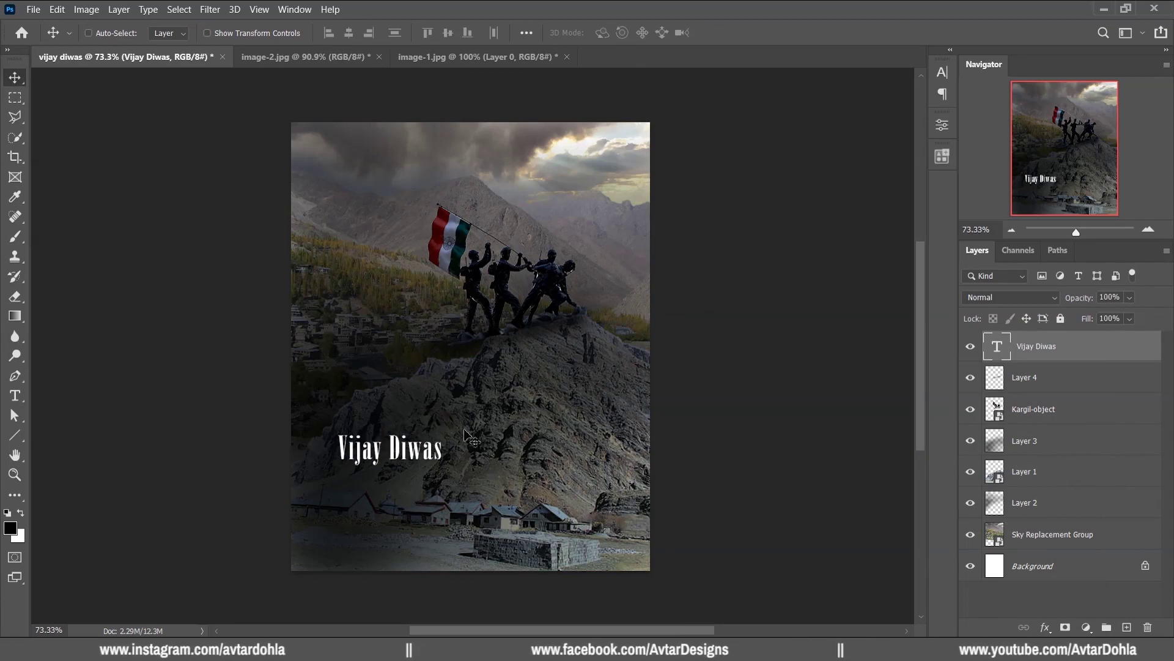
left_click(943, 73)
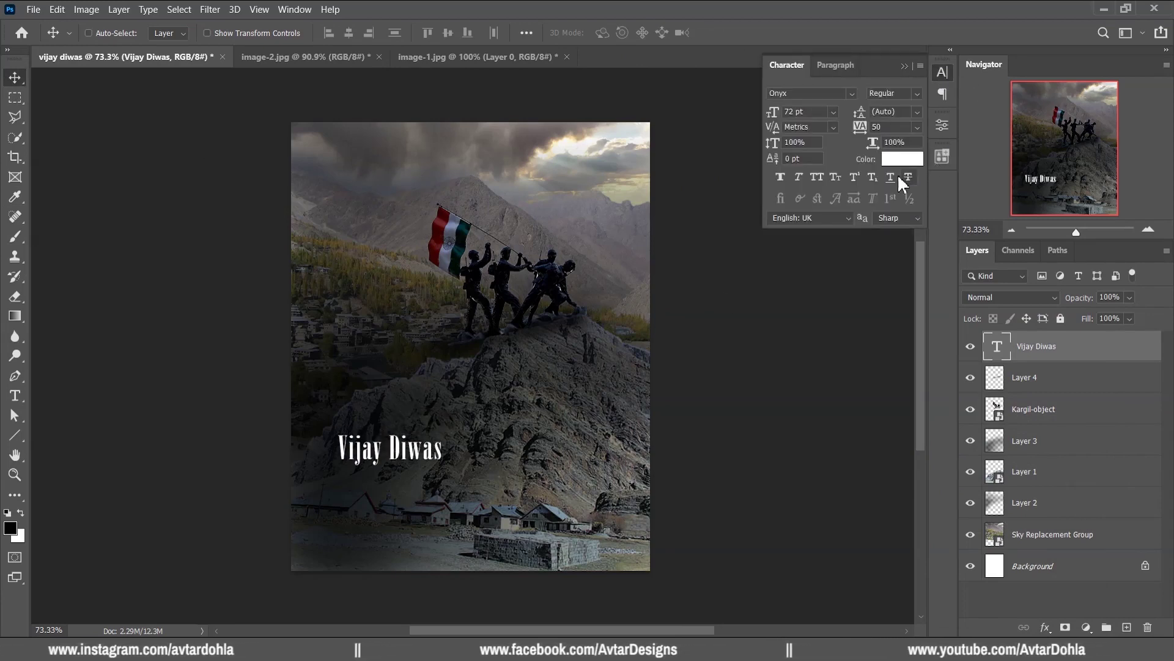
left_click(816, 178)
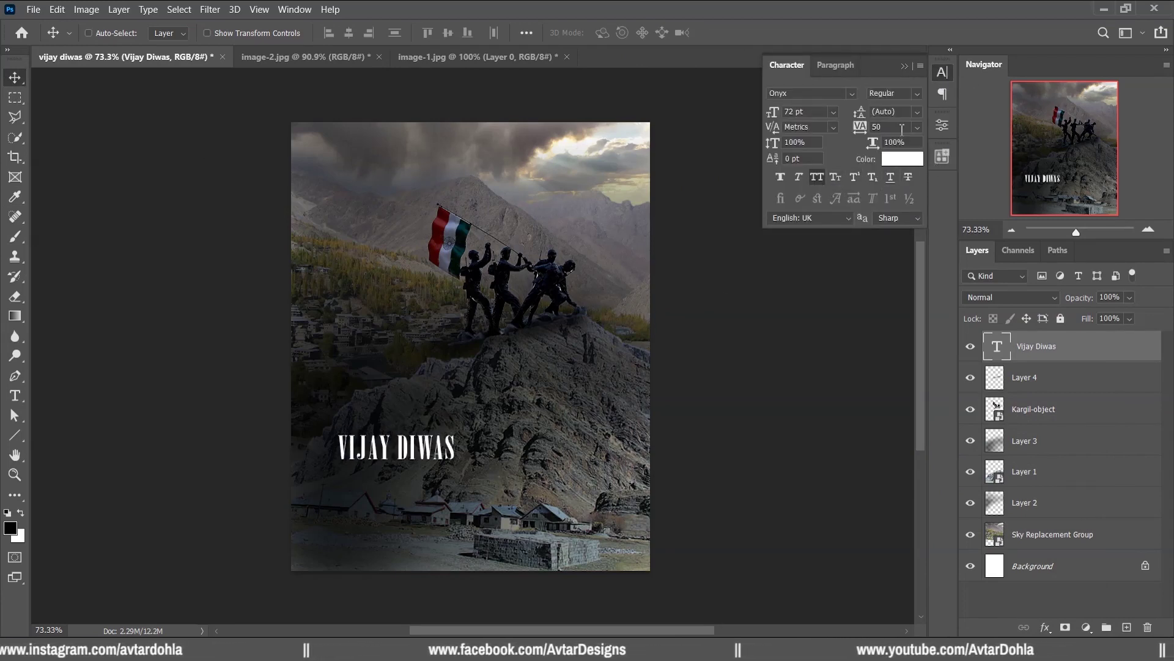
left_click(942, 72)
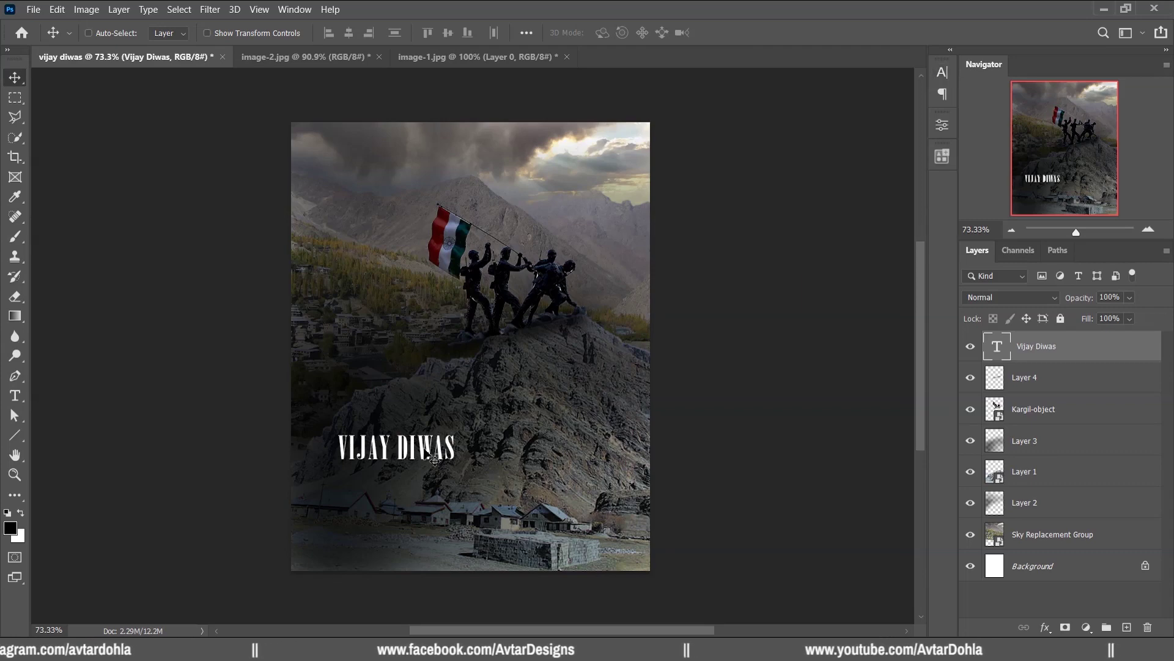
left_click_drag(426, 449, 428, 452)
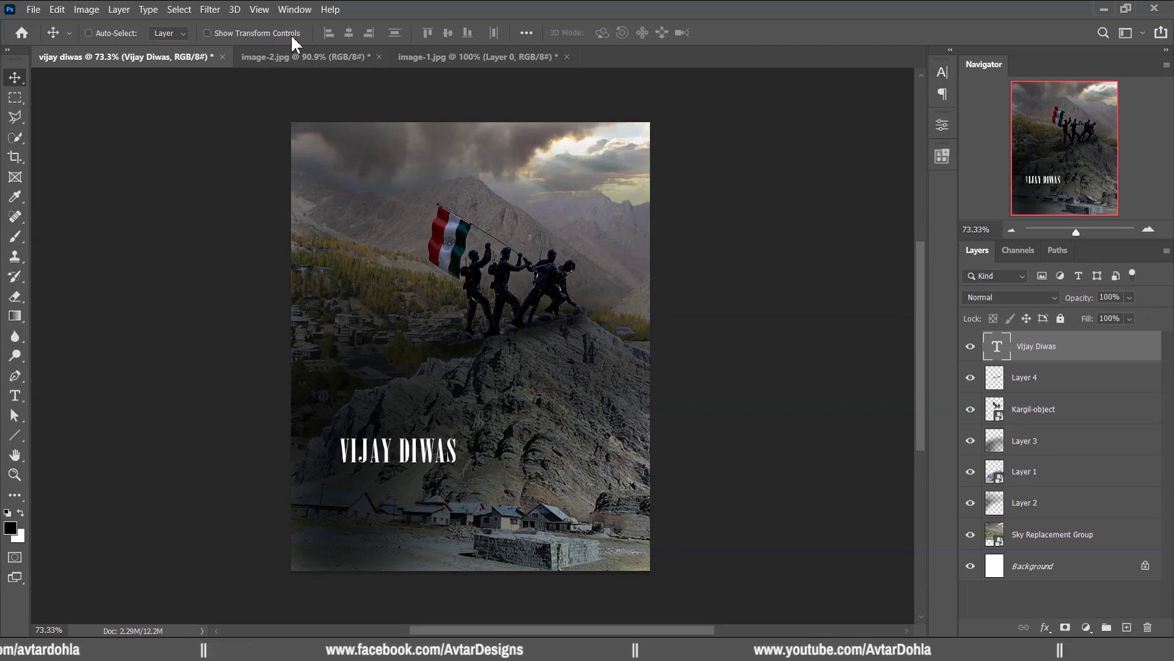
left_click(260, 9)
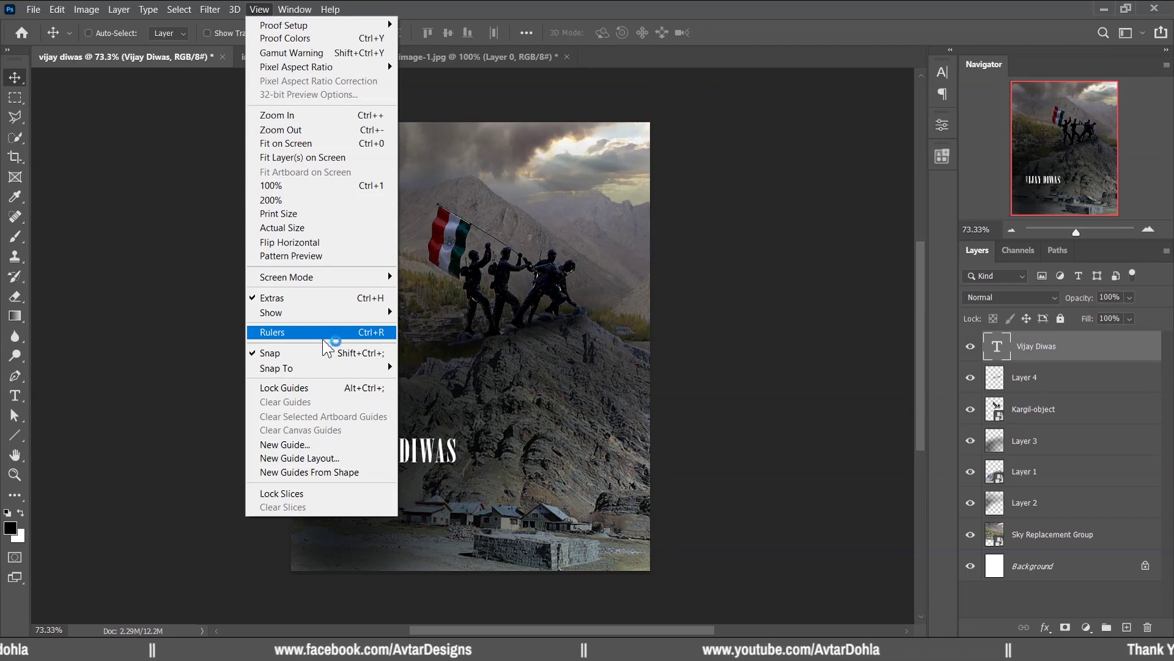
Step: Show rulers and place left and right vertical guides at equal margins, the left near 0.9 in
left_click(327, 336)
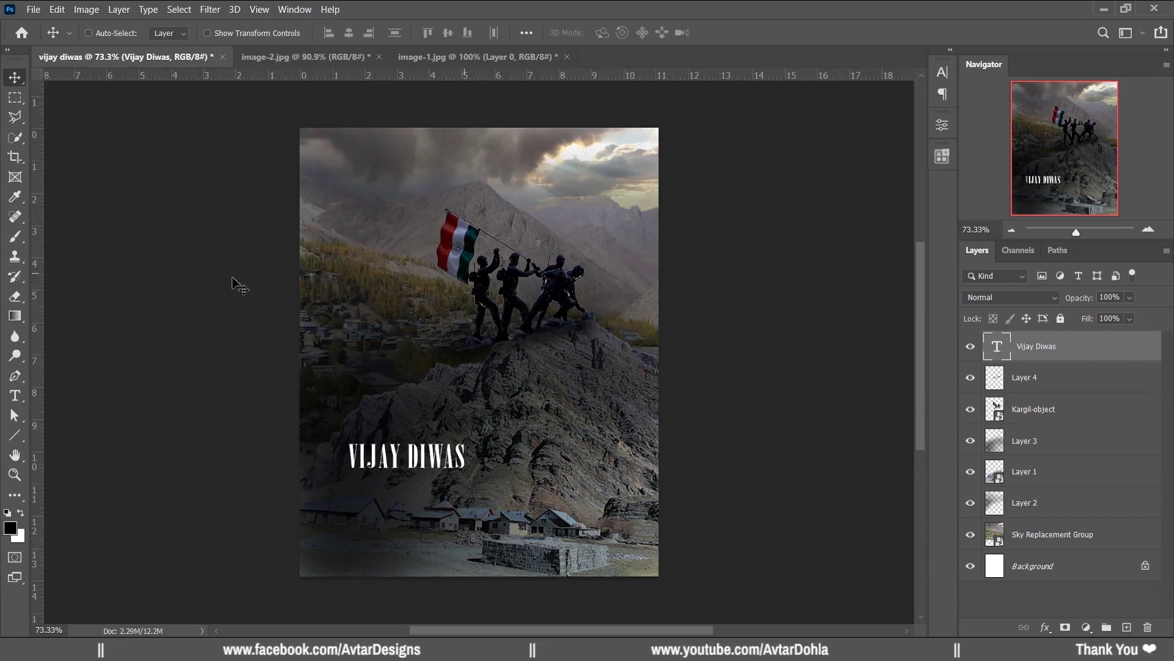
left_click_drag(37, 328, 338, 391)
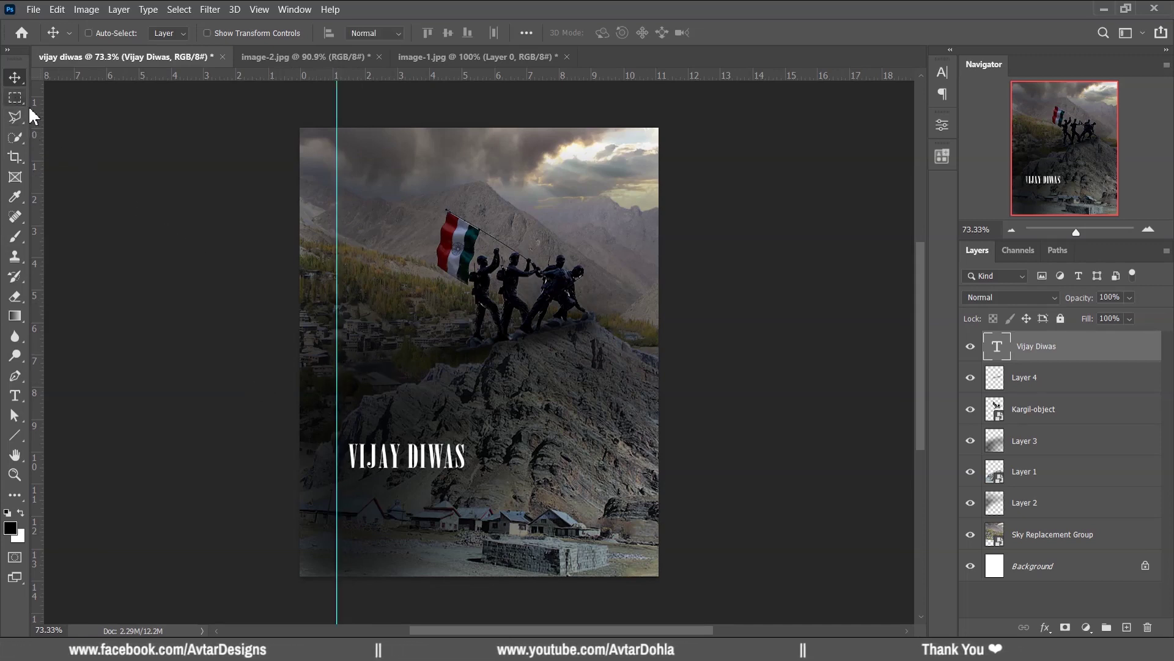
mouse_move(338, 283)
left_mouse_down()
mouse_move(300, 319)
mouse_move(642, 306)
left_mouse_up()
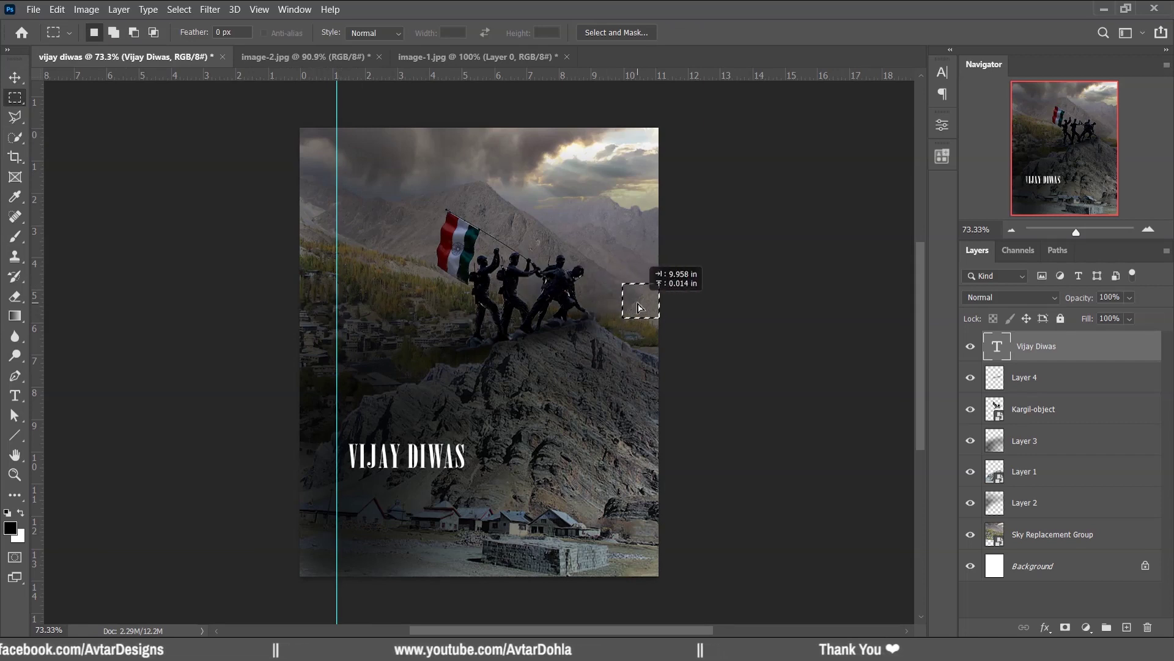
mouse_move(38, 306)
left_mouse_down()
mouse_move(643, 356)
mouse_move(629, 356)
left_mouse_up()
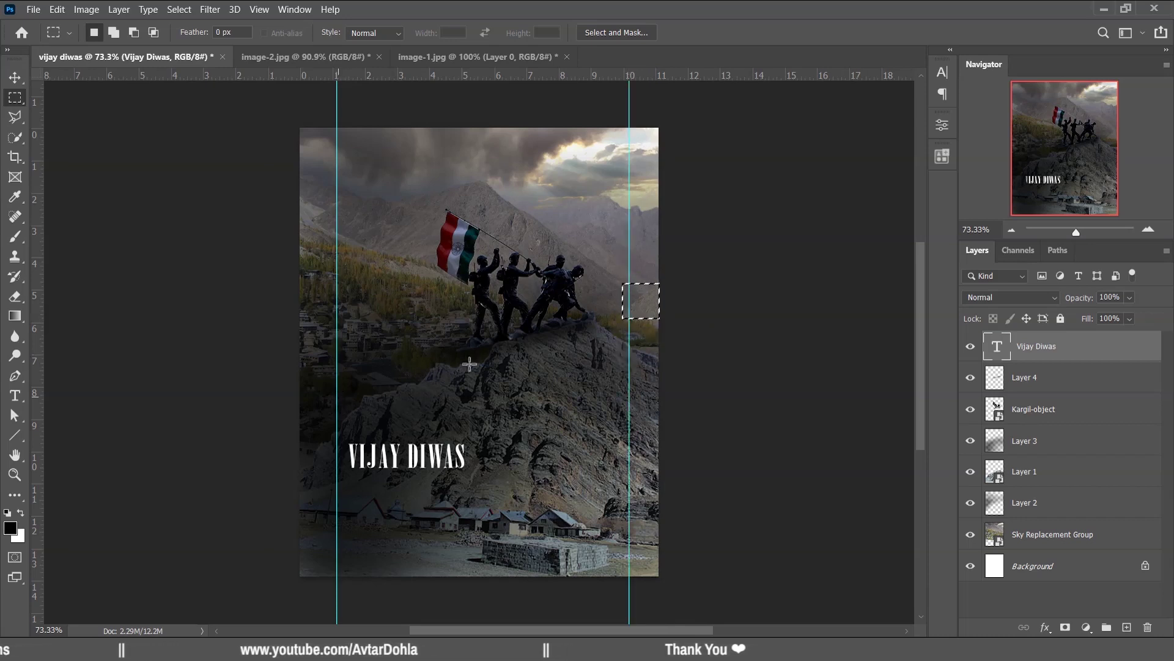
left_click(627, 277)
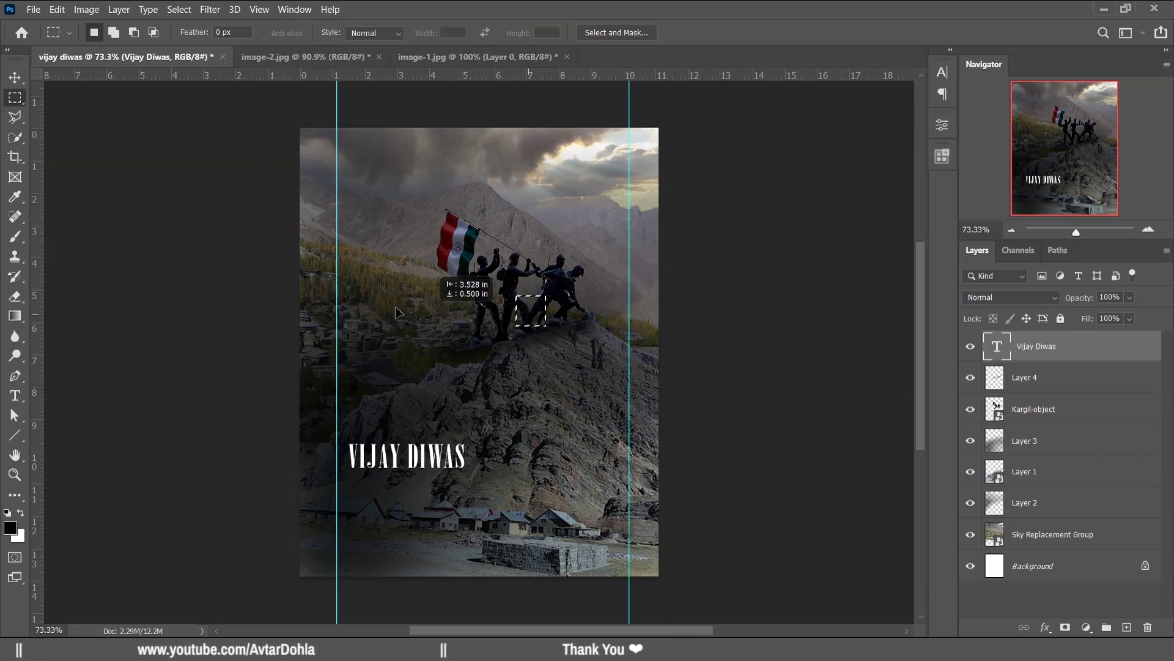
mouse_move(633, 286)
left_mouse_down()
mouse_move(302, 297)
mouse_move(329, 288)
left_mouse_up()
key("v")
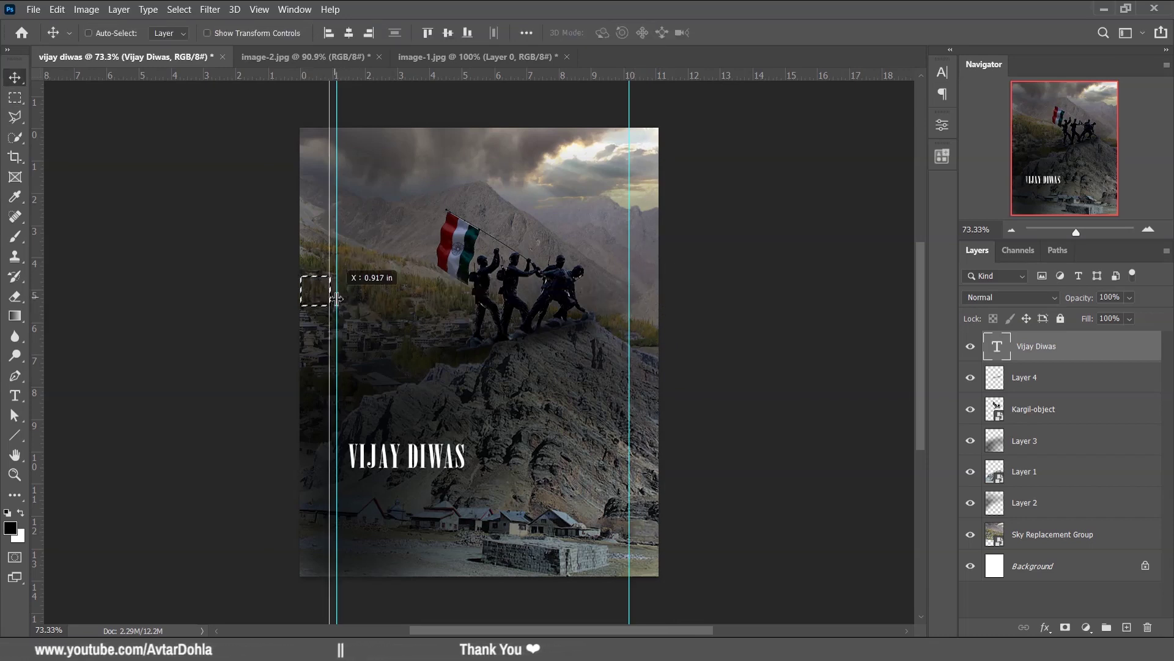
key("ctrl+d")
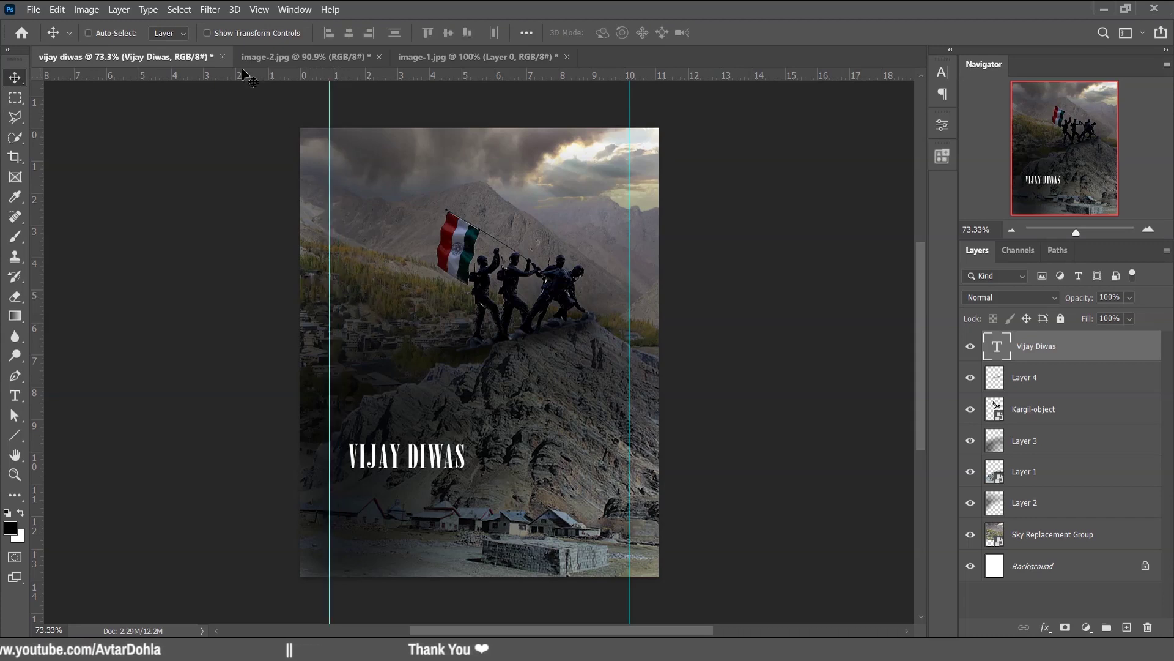
Step: Align VIJAY DIWAS to the left guide, scale it to about 110%, and duplicate its layer
key("ctrl+r")
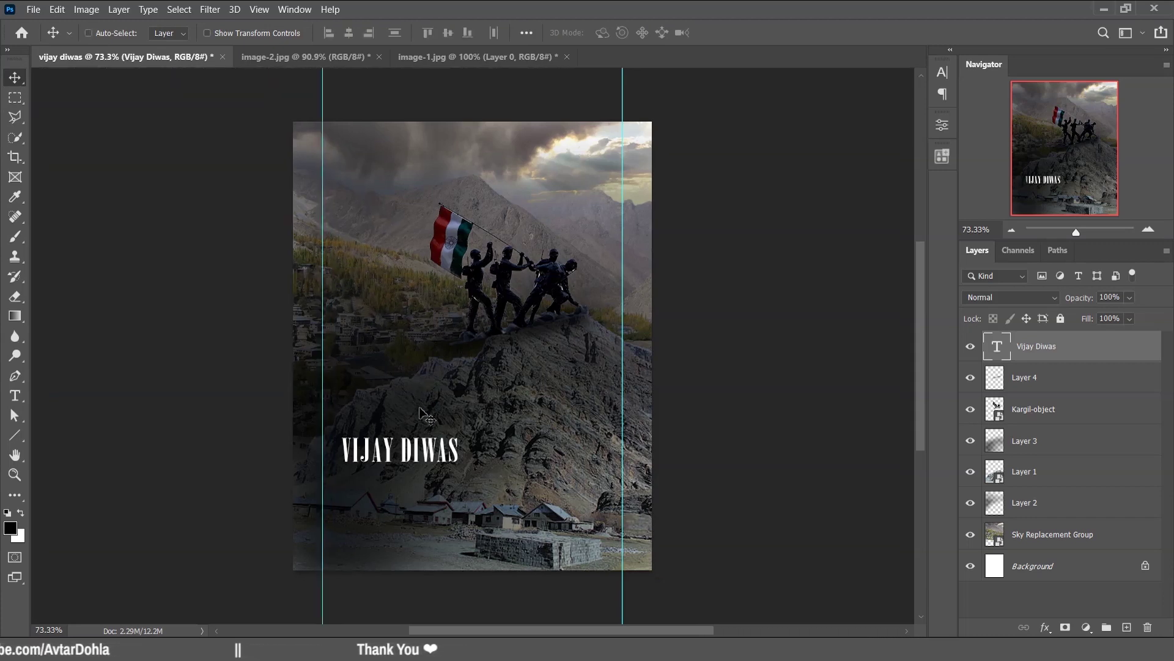
right_click(419, 458)
left_click(422, 460)
left_click_drag(433, 463, 414, 463)
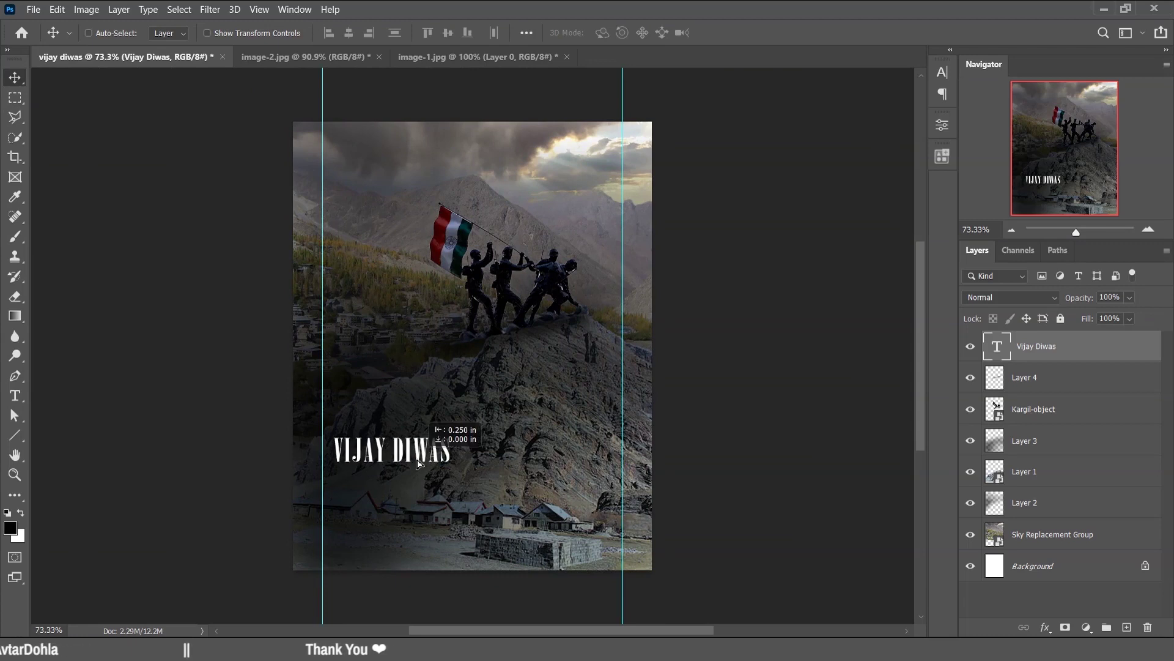
key("ctrl+t")
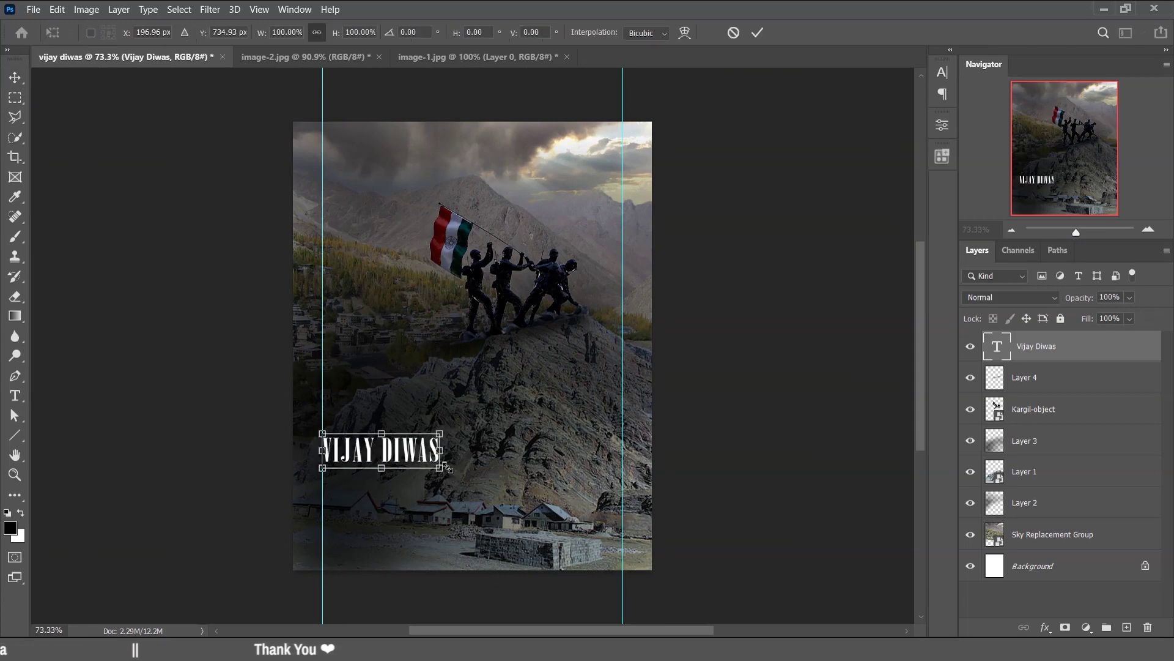
left_click_drag(440, 469, 451, 472)
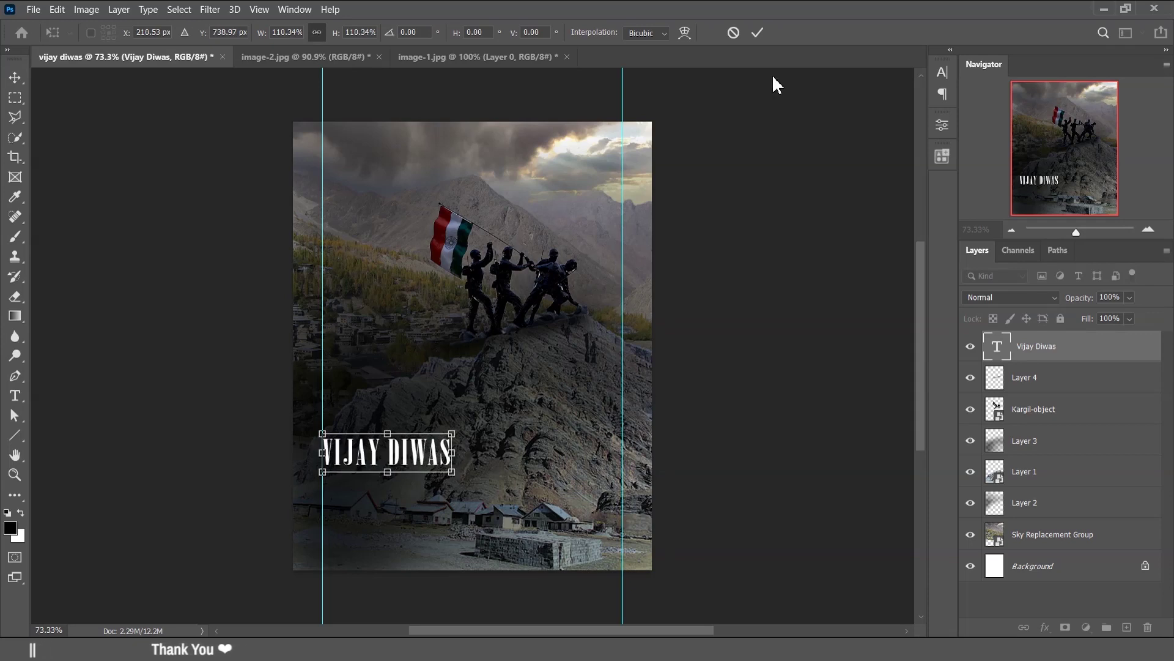
left_click(759, 33)
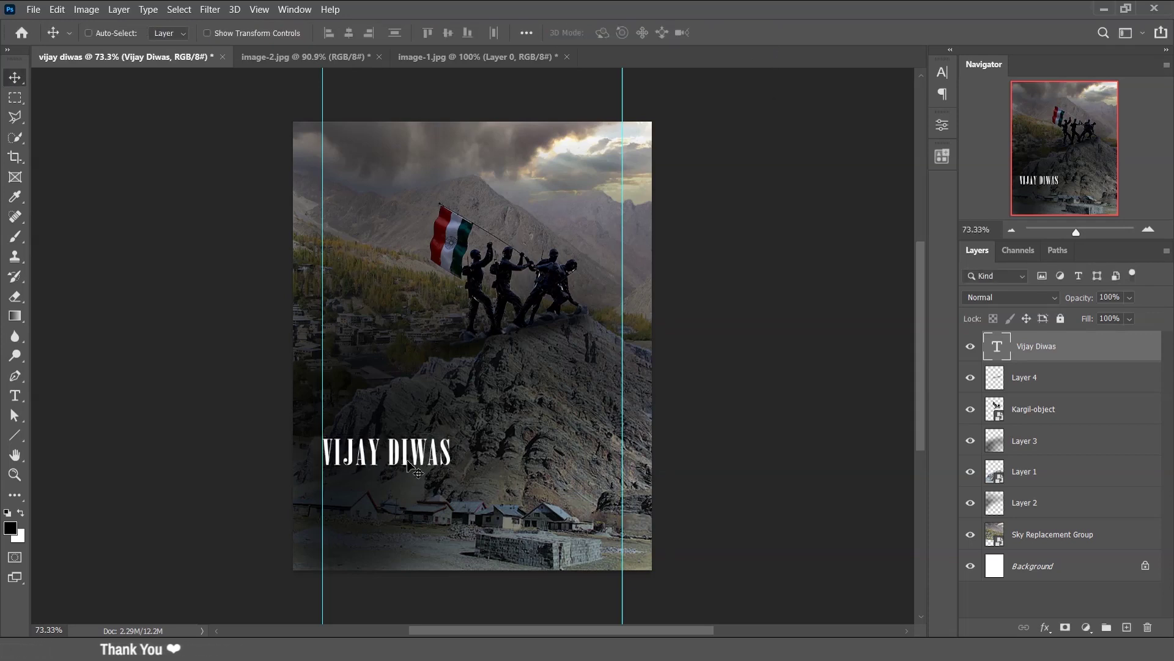
left_click_drag(411, 466, 411, 477)
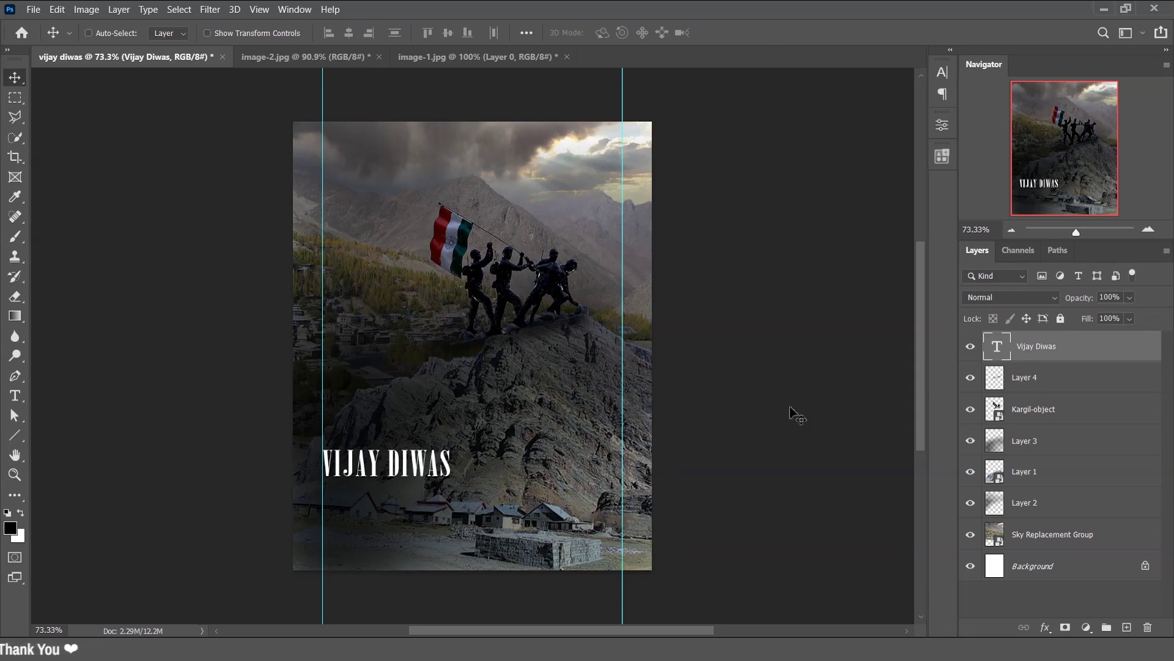
left_click_drag(1093, 354, 1127, 625)
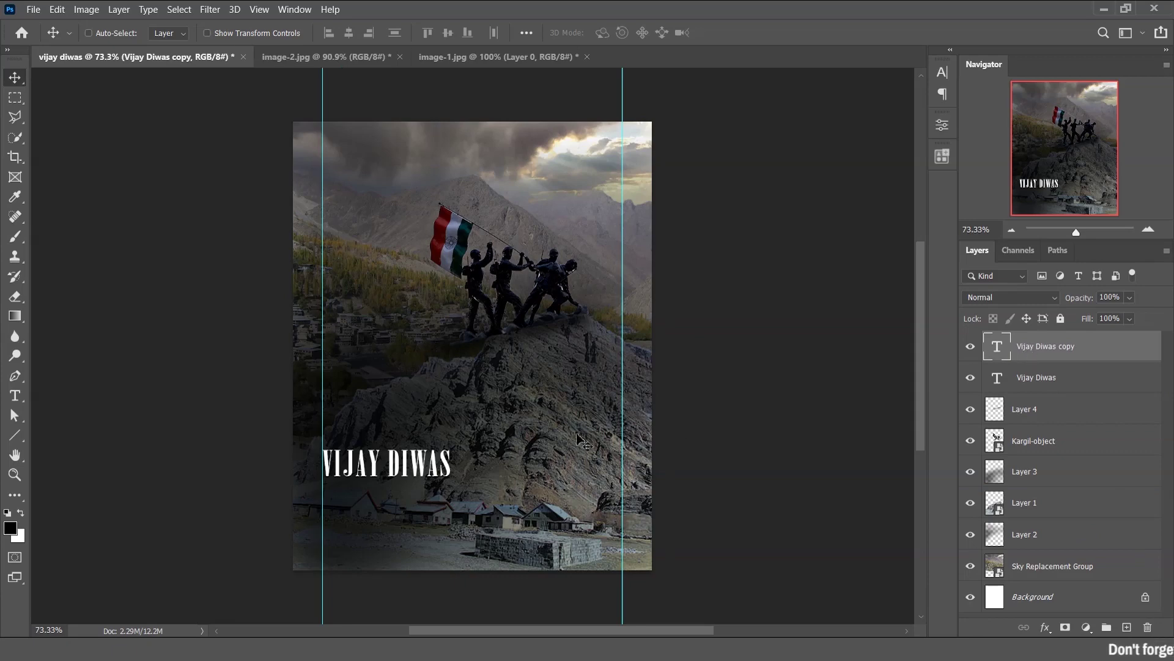
Step: Change the duplicated title to white (#ffffff) 'Kargil' and place it just above VIJAY DIWAS
left_click_drag(510, 435, 525, 384)
double_click(433, 416)
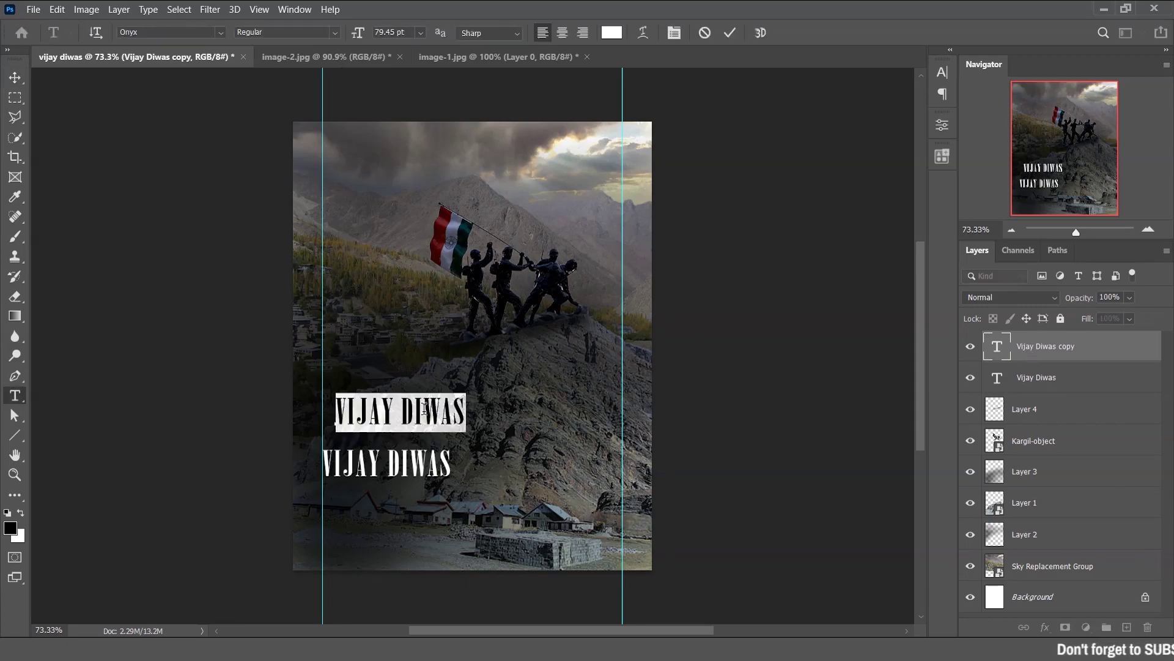
right_click(432, 416)
left_click(472, 179)
type("Kargil")
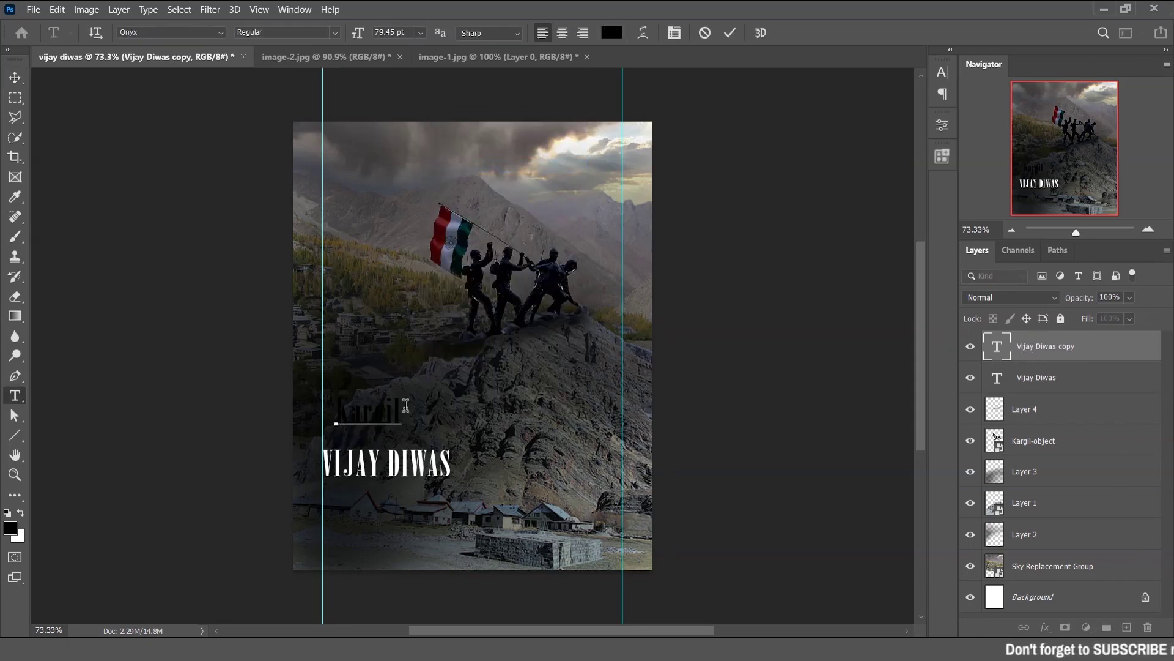
key("ctrl+a")
left_click(612, 33)
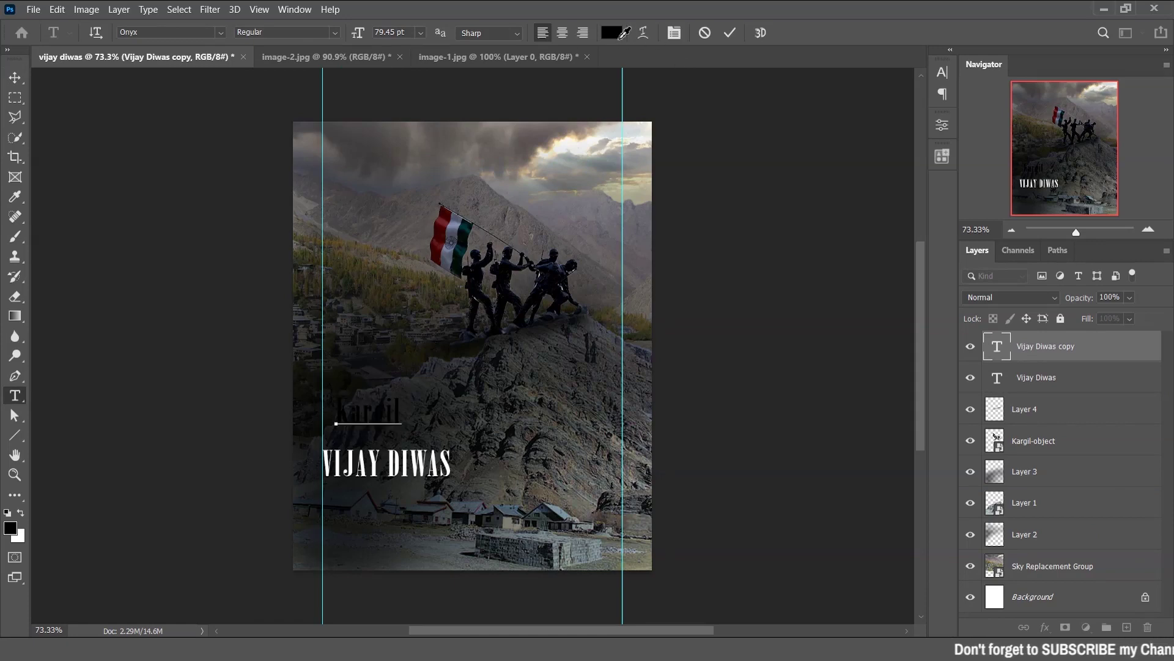
type("ffffff")
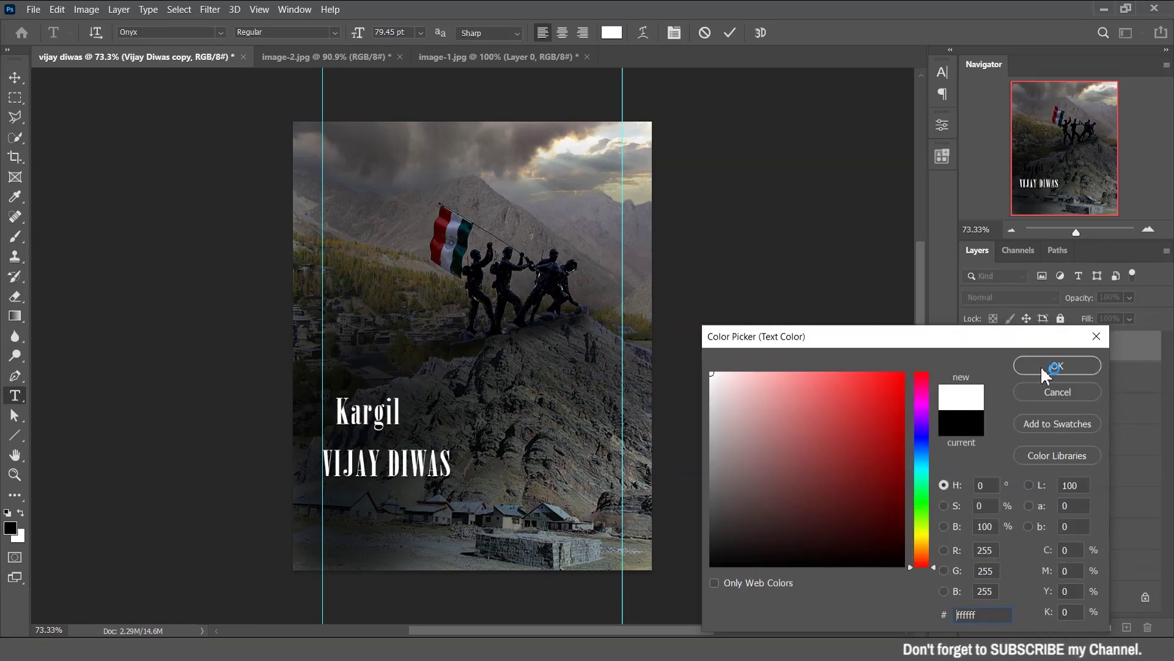
left_click(1057, 365)
left_click(730, 32)
key("v")
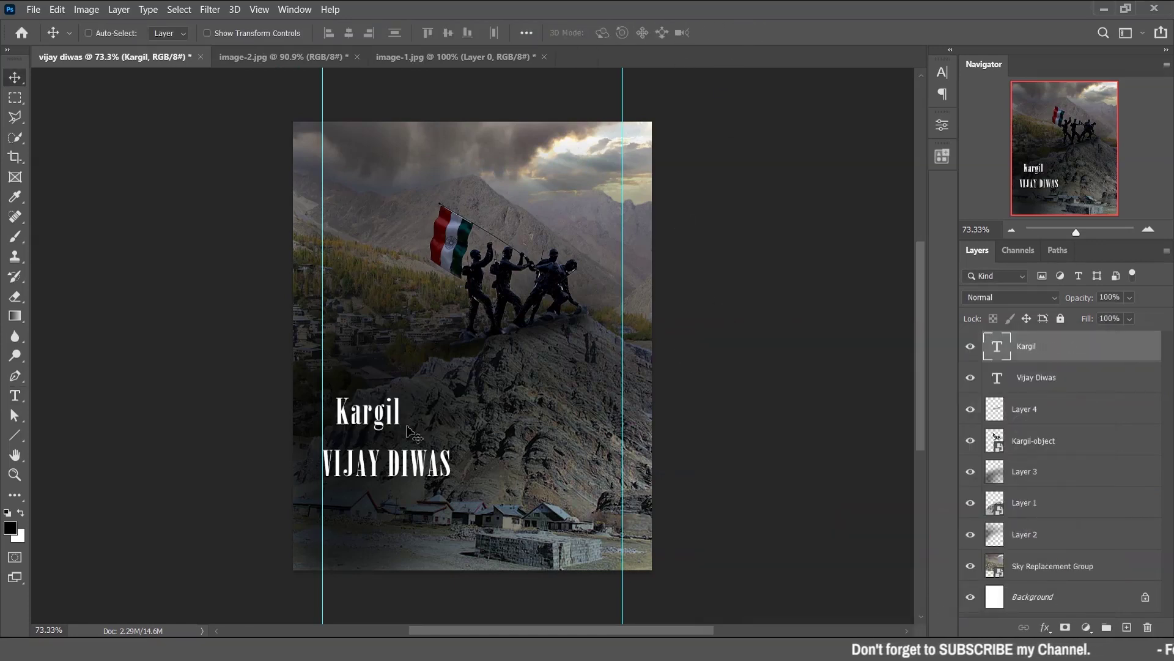
left_click_drag(409, 424, 396, 443)
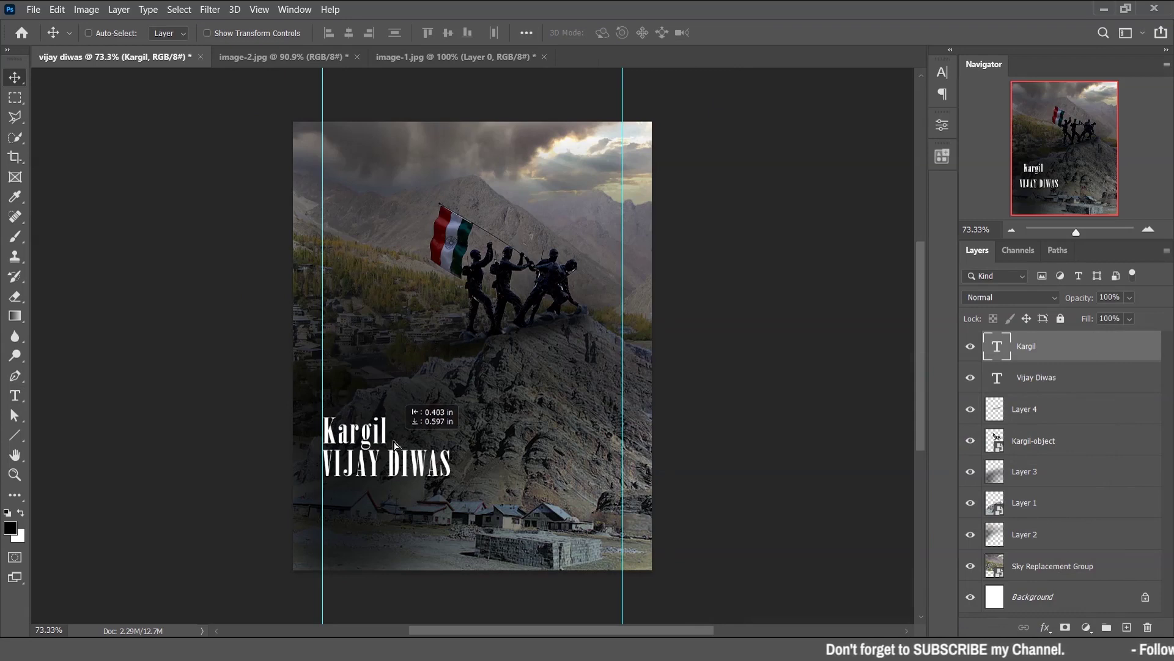
Step: Shrink Kargil to 70 pt and group it with VIJAY DIWAS into Group 1
left_click(942, 72)
left_click_drag(774, 111, 761, 115)
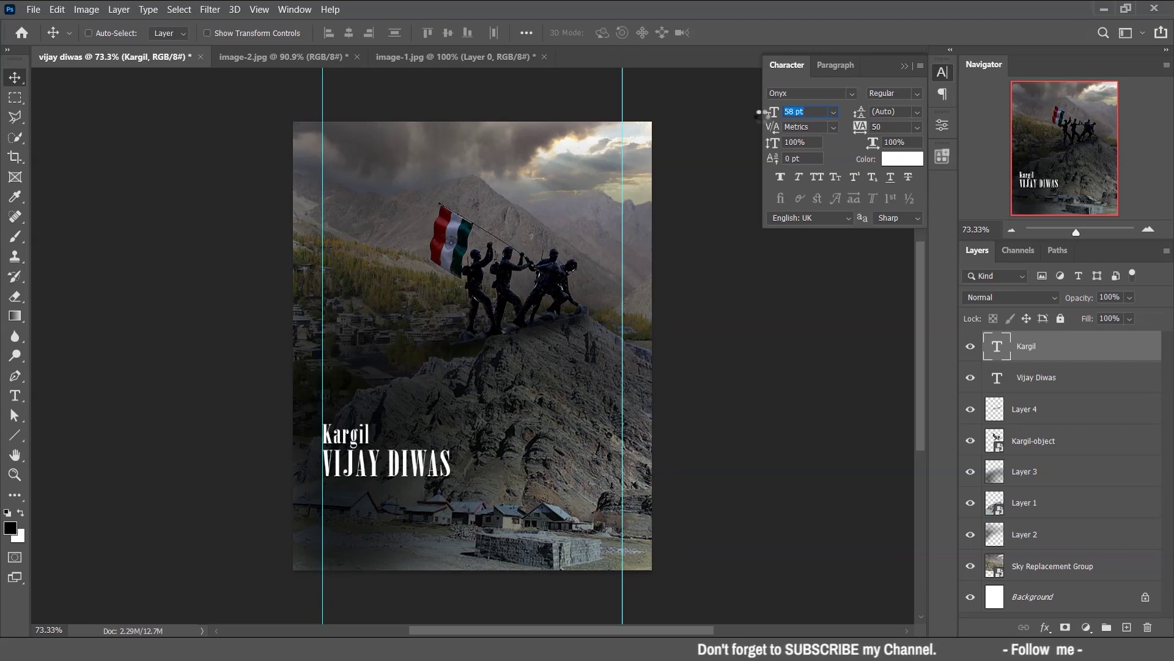
left_click(905, 66)
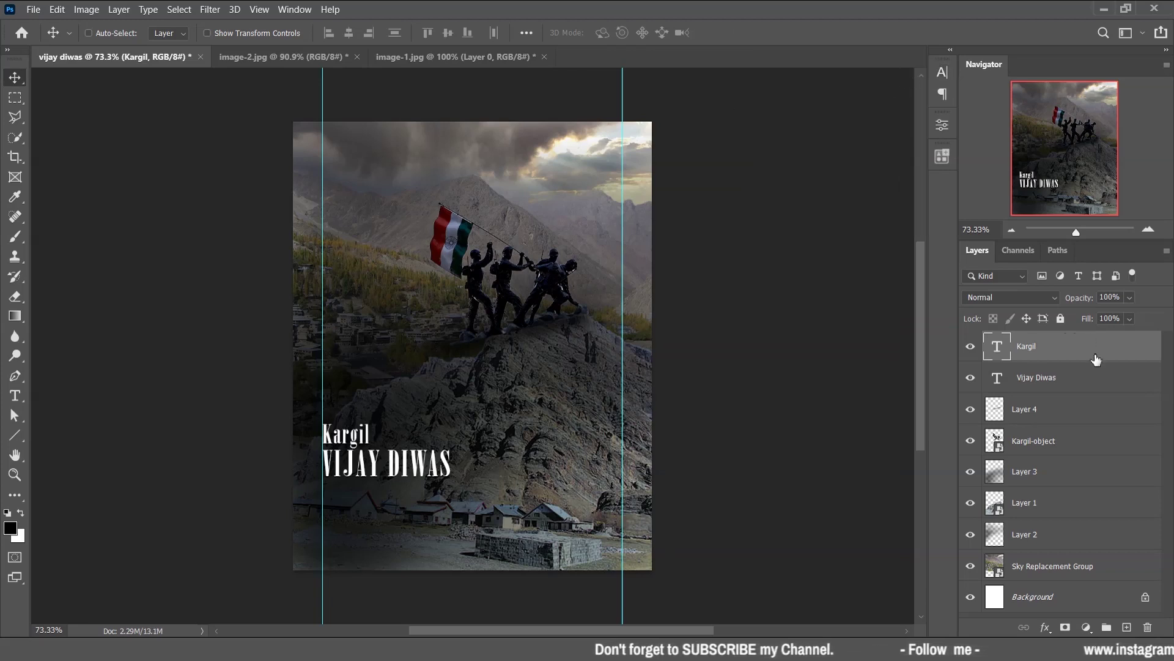
left_click(1090, 379, "shift")
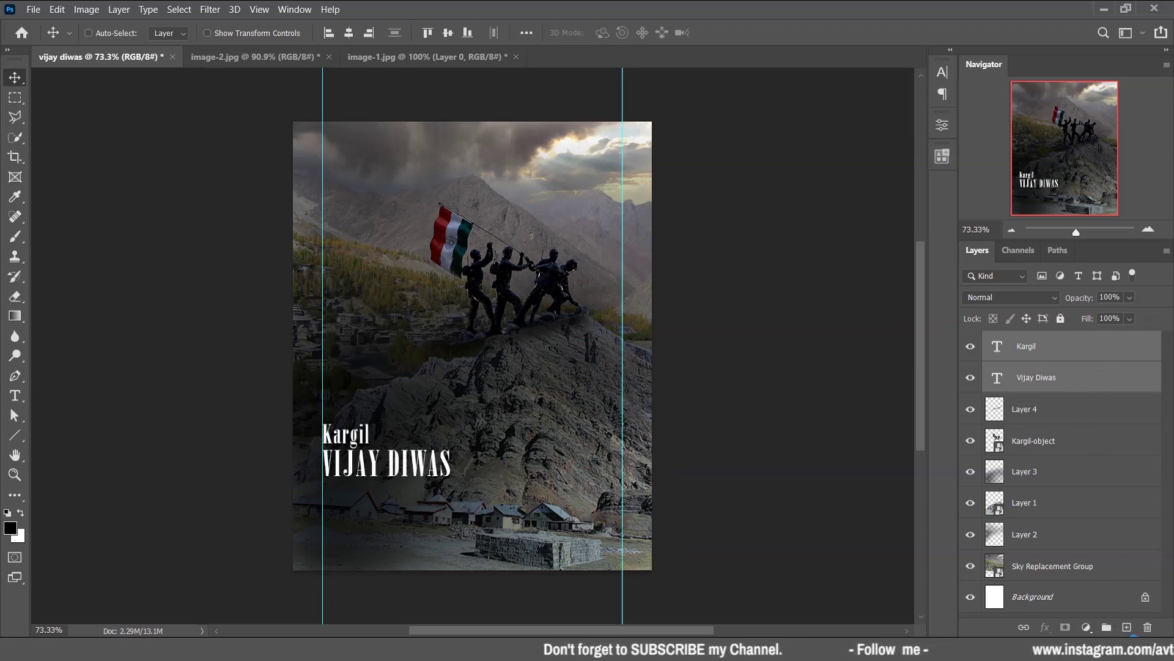
left_click(1107, 627)
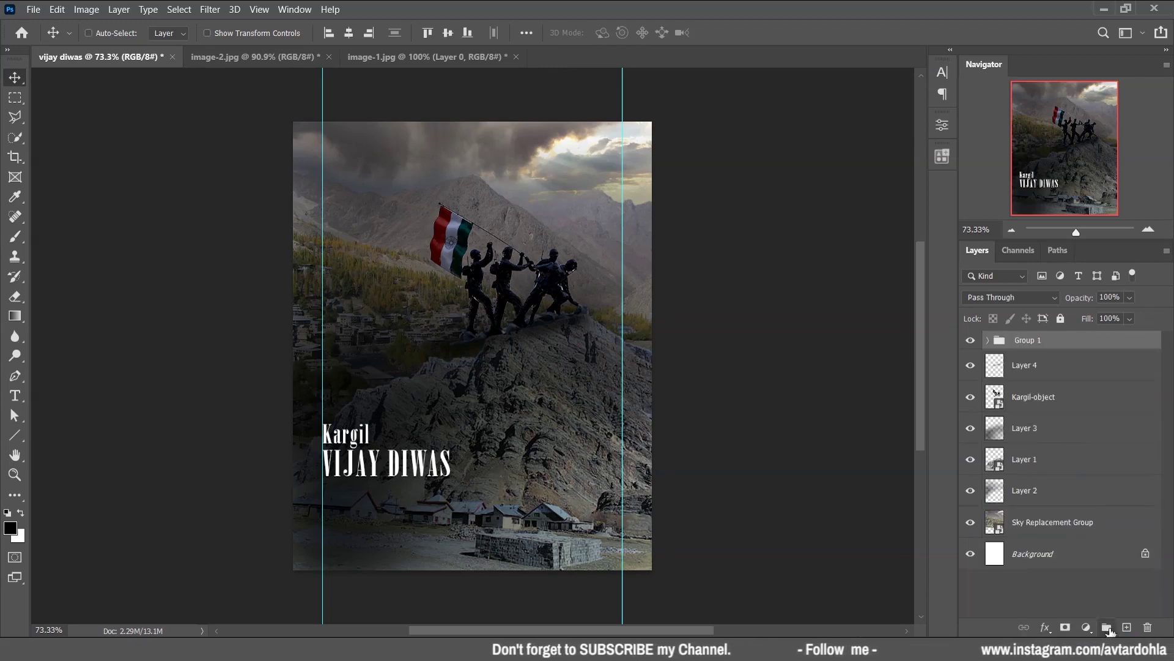
left_click(972, 341)
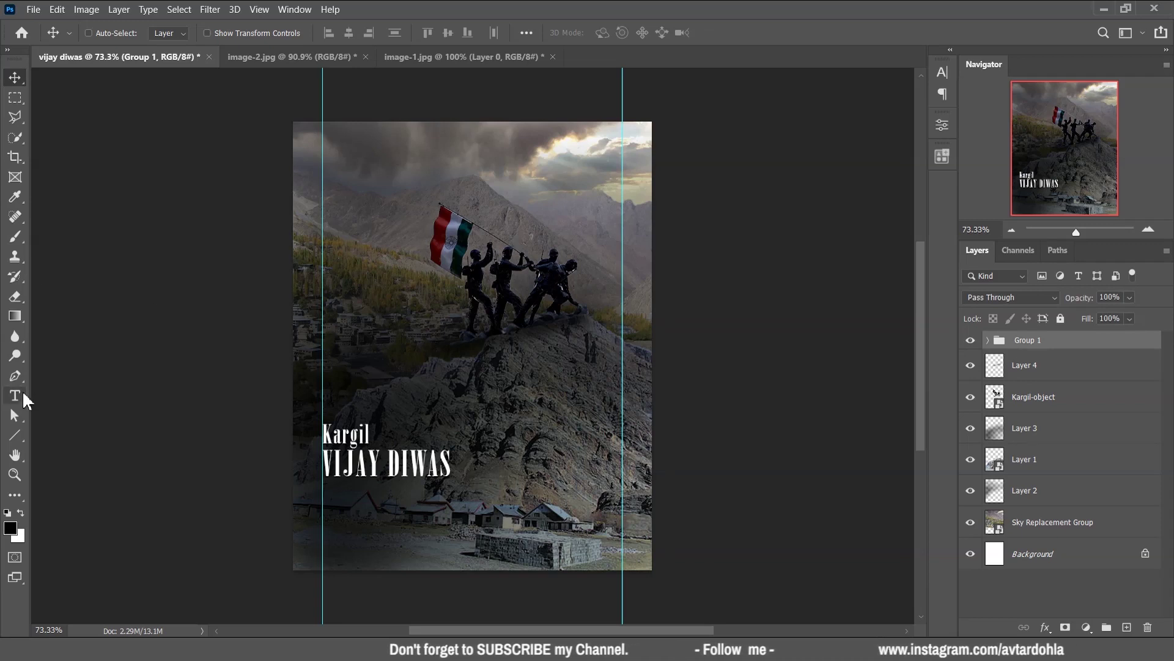
Step: Start a new text layer beside the flag and copy the salute tagline from Notepad
left_click(16, 395)
left_click(376, 232)
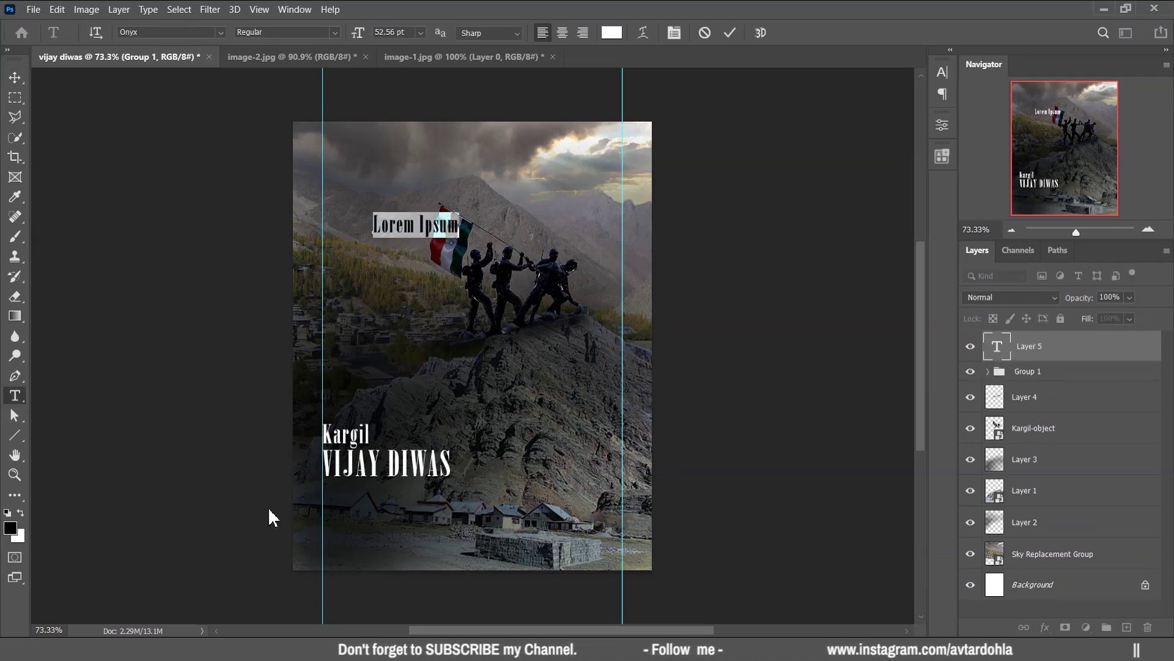
left_click(109, 592)
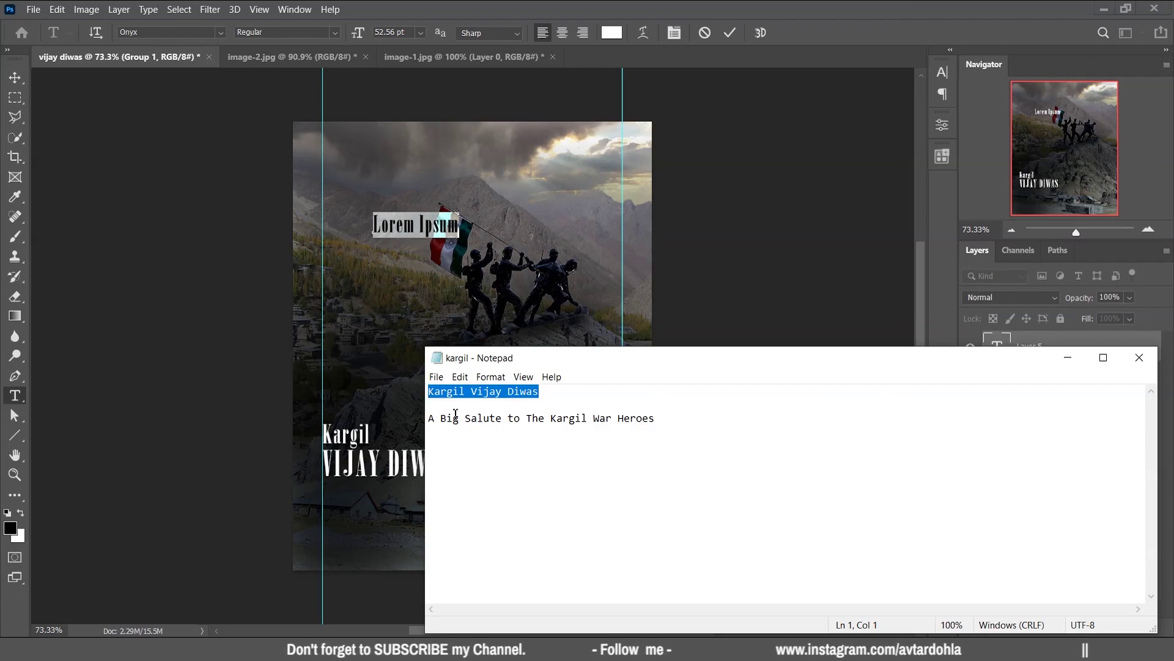
left_click_drag(429, 417, 728, 420)
right_click(596, 416)
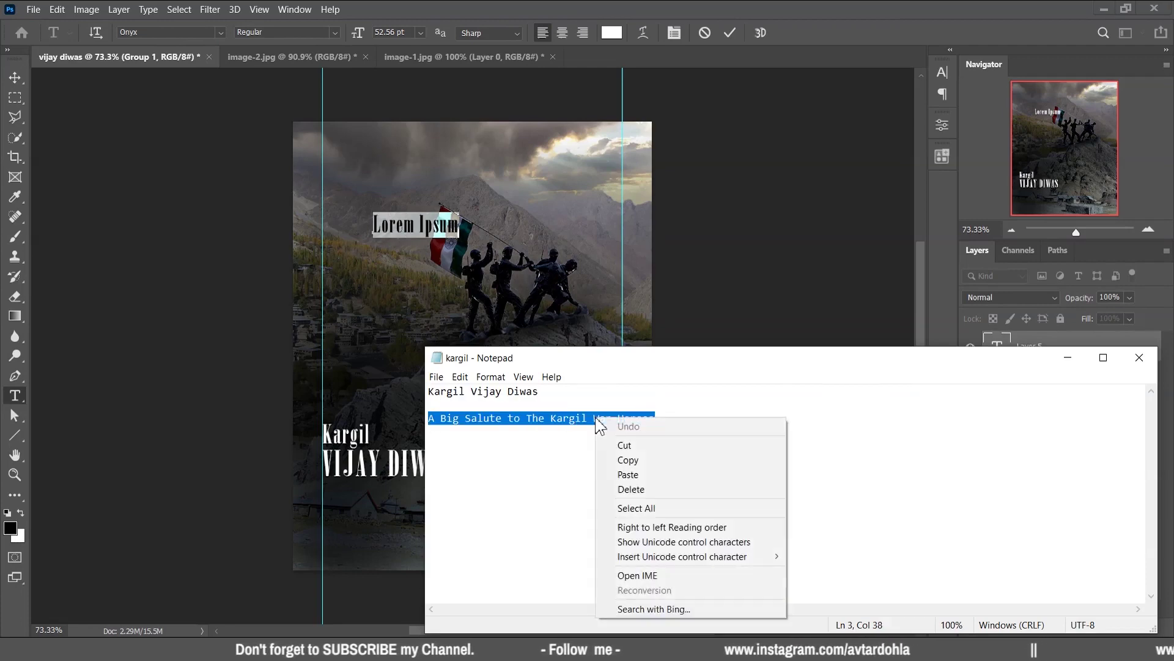
left_click(617, 455)
Step: Paste 'A Big Salute to The Kargil War Heroes' over the placeholder text
left_click(1068, 358)
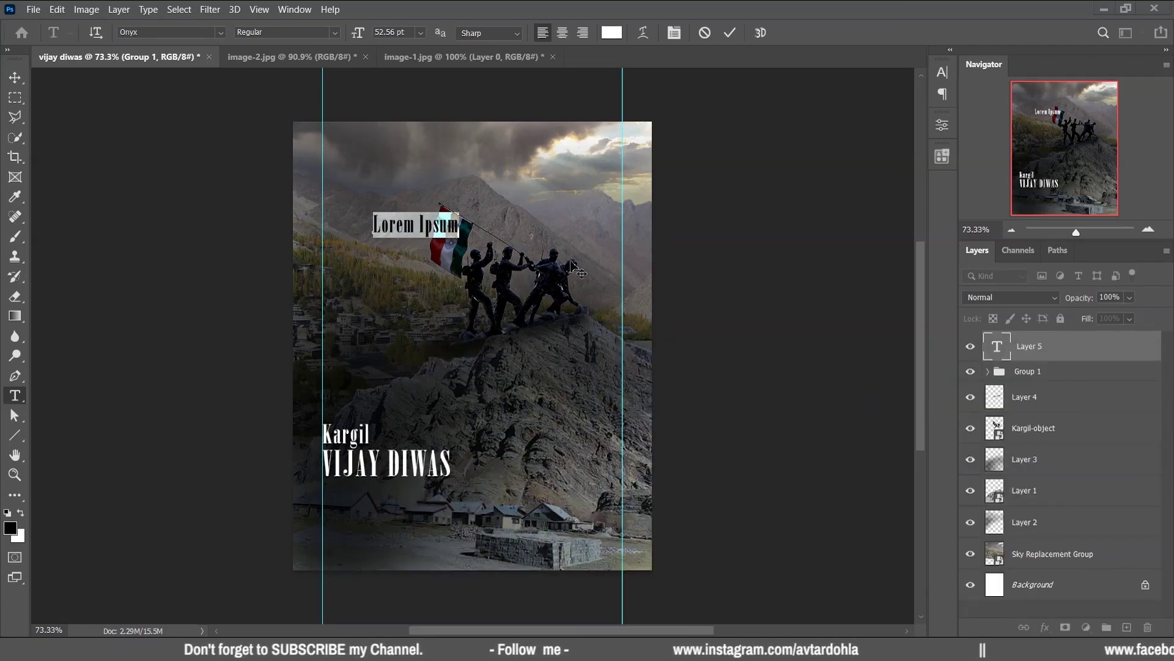
right_click(441, 231)
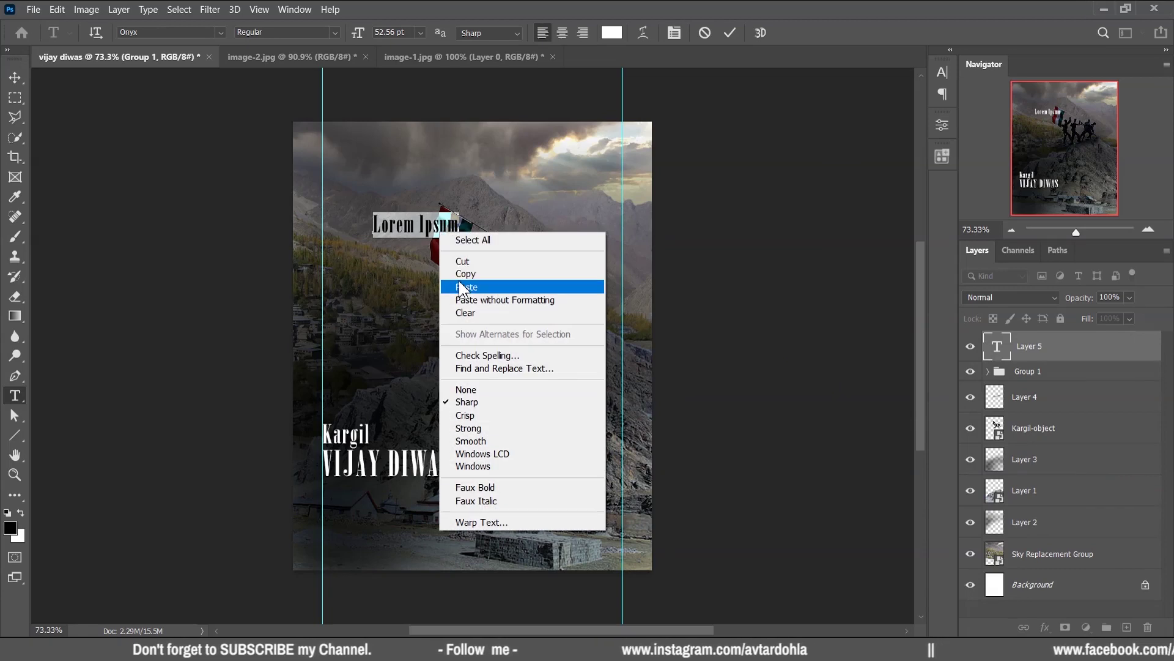
left_click(463, 286)
Step: Break the tagline into lines after 'A Big', 'Salute' and 'to The'
left_click(414, 227)
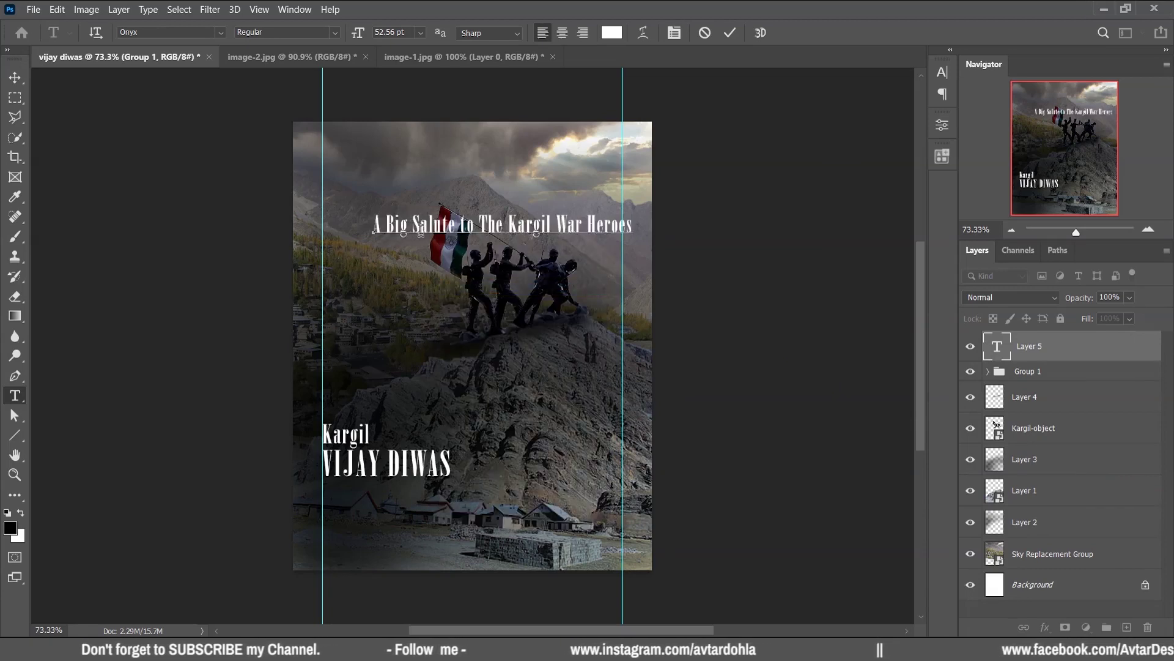
key("BackSpace")
key("Return")
left_click(421, 252)
key("BackSpace")
key("Return")
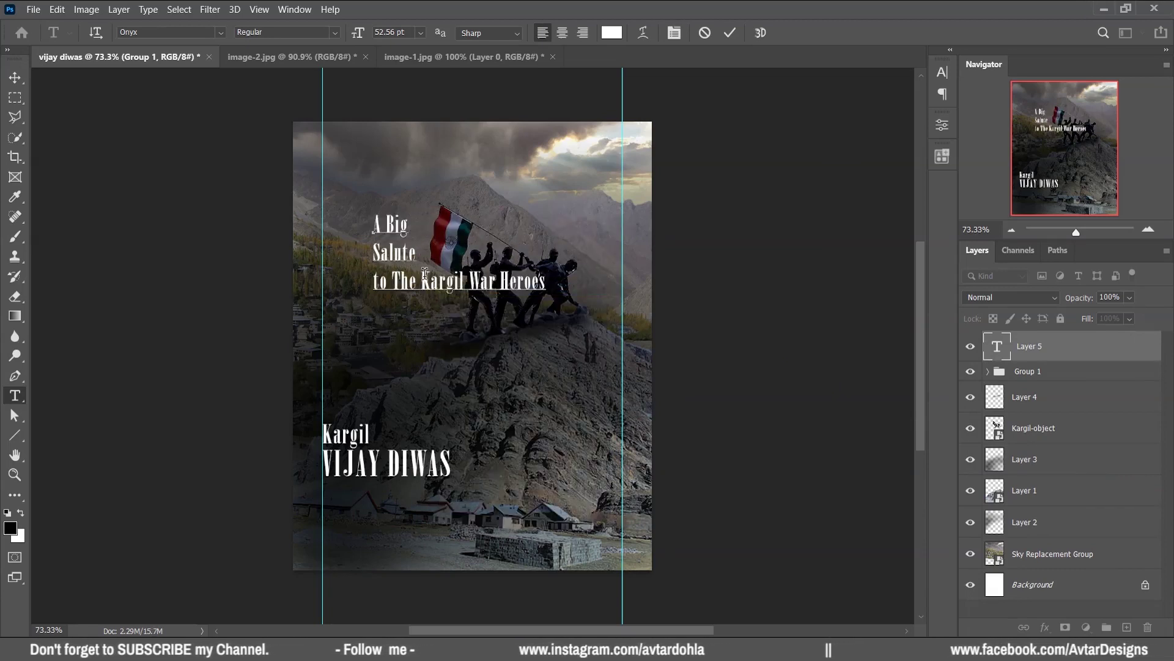
left_click(420, 281)
key("BackSpace")
key("Return")
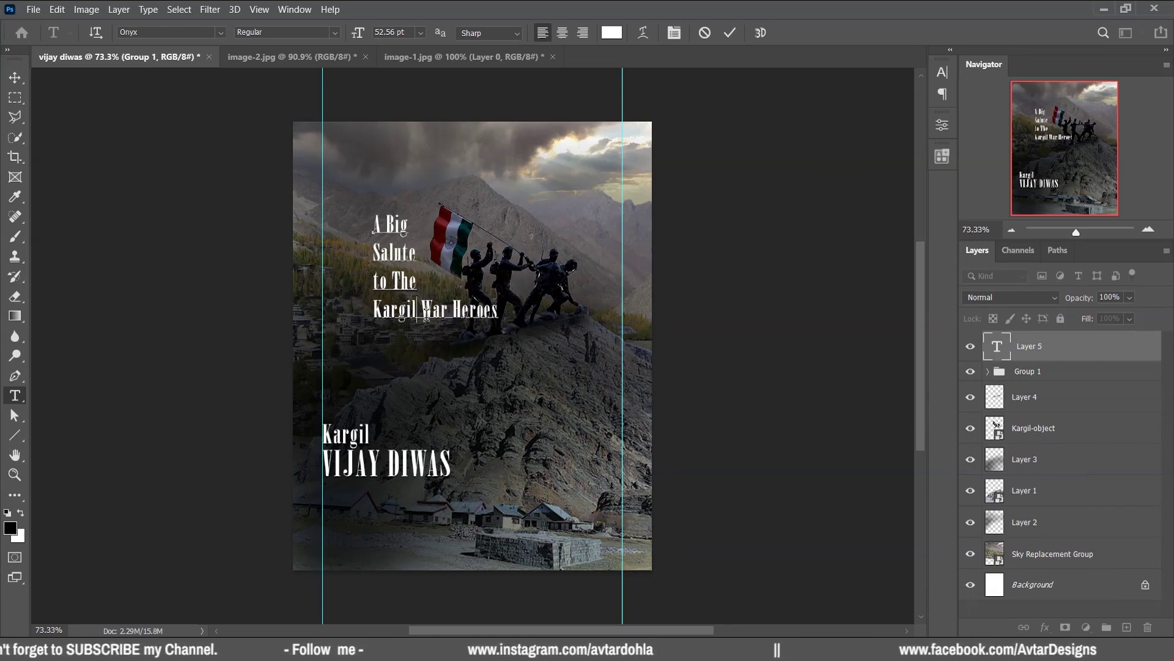
Step: Put 'Kargil', 'War' and 'Heroes' on their own lines and commit the text
left_click(419, 309)
key("BackSpace")
key("Return")
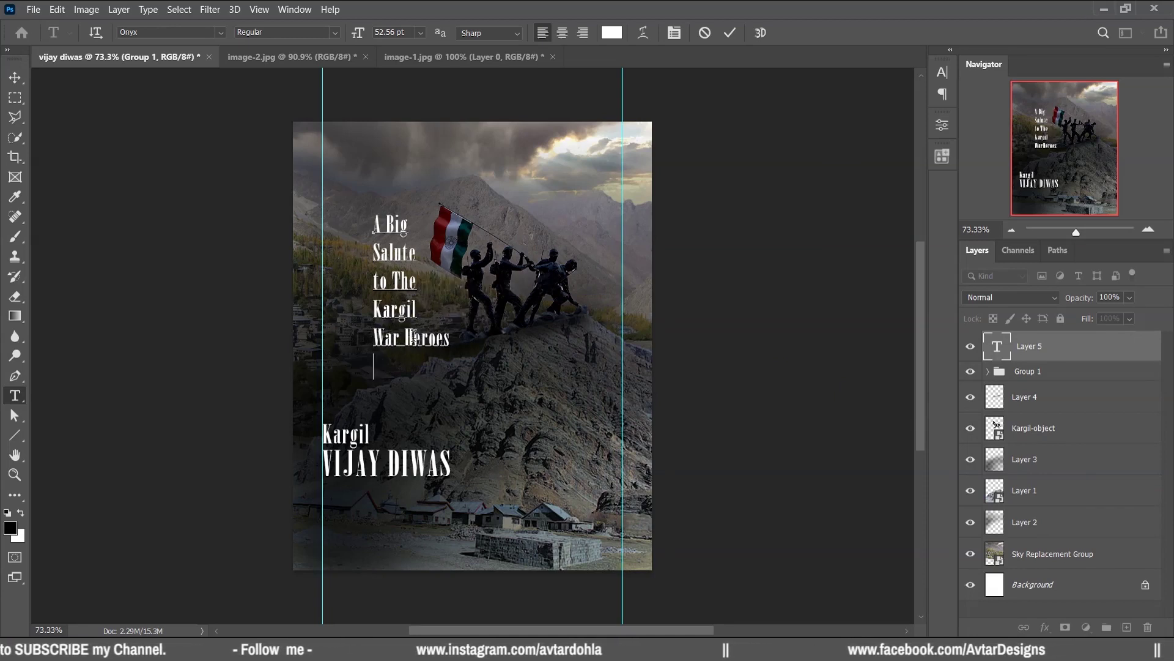
left_click(413, 336)
key("BackSpace")
key("Return")
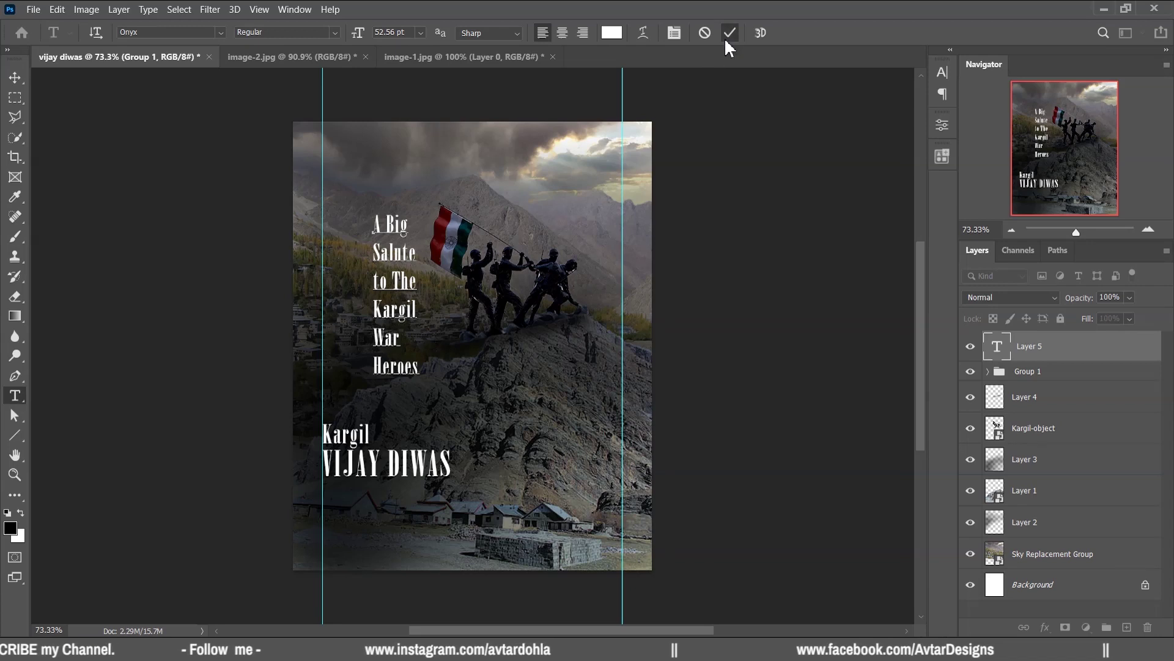
left_click(727, 38)
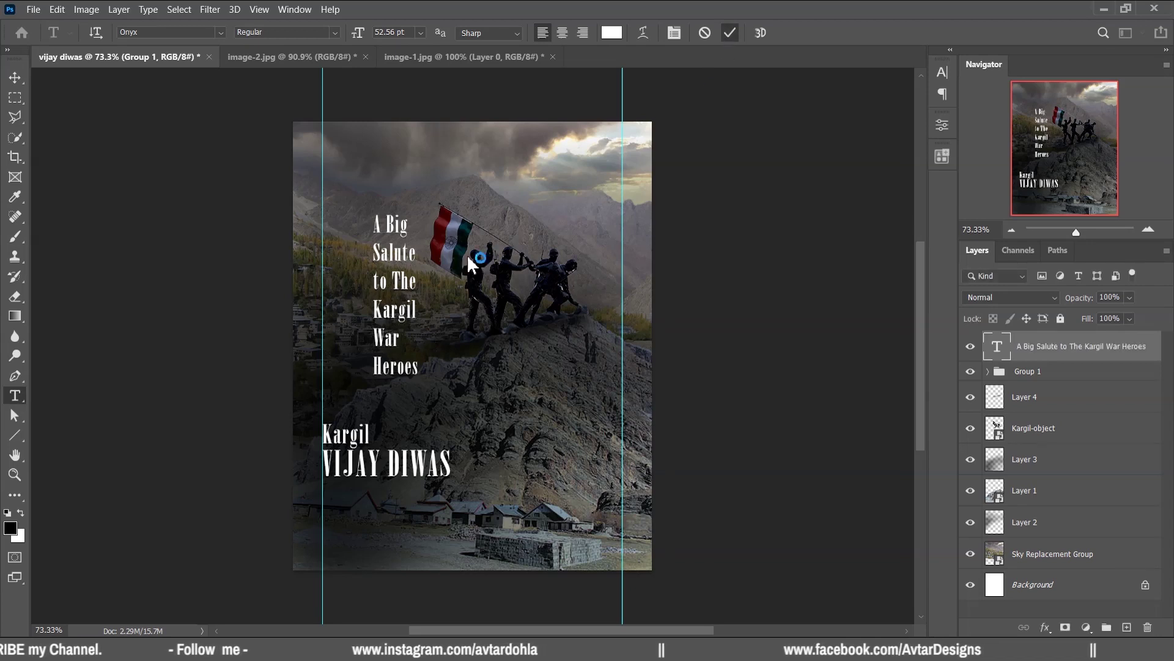
Step: Reduce the stacked tagline's font size from 52.56 pt to 33 pt in the Character panel
left_click(942, 72)
left_click(799, 112)
left_click_drag(776, 112, 758, 114)
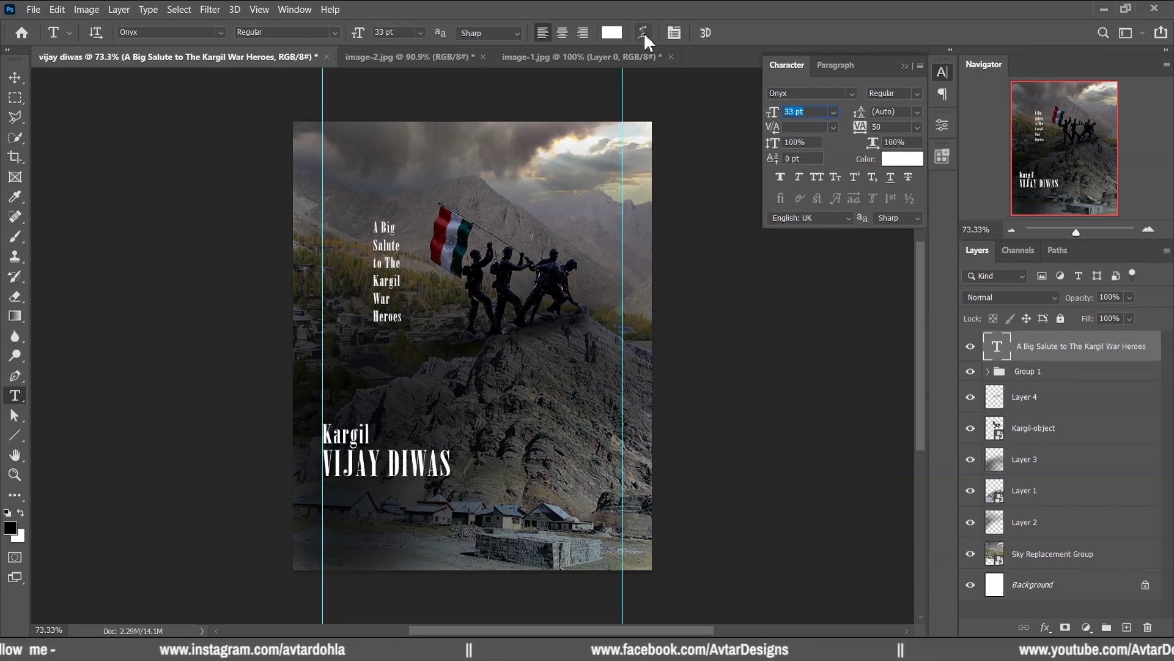
left_click(905, 65)
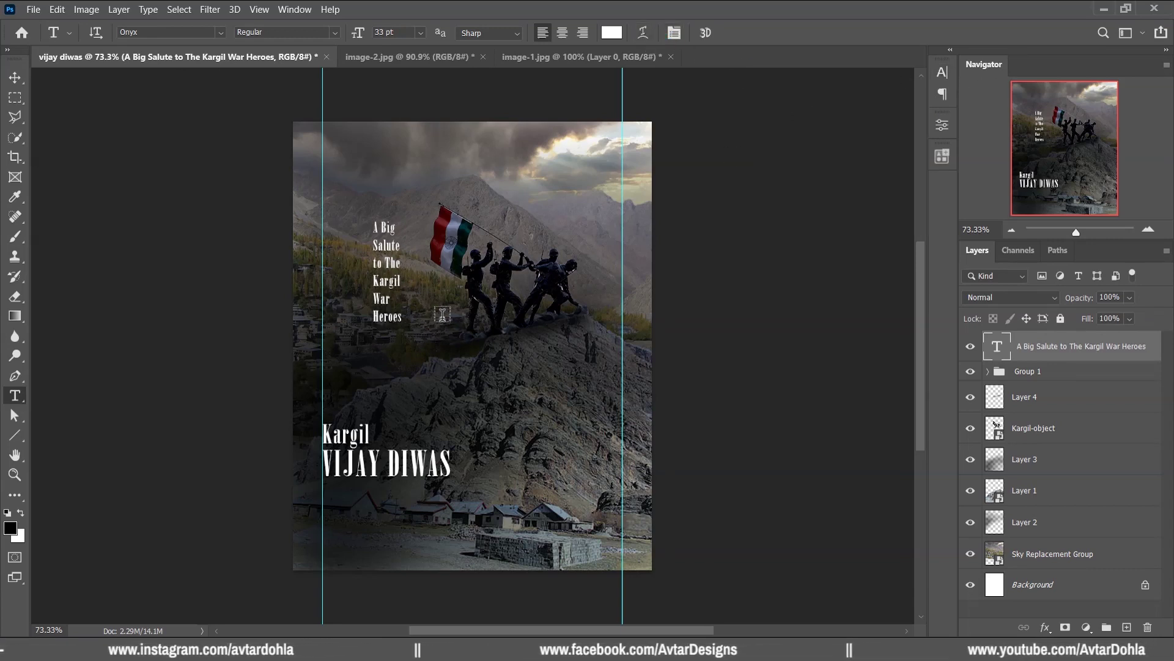
left_click(15, 78)
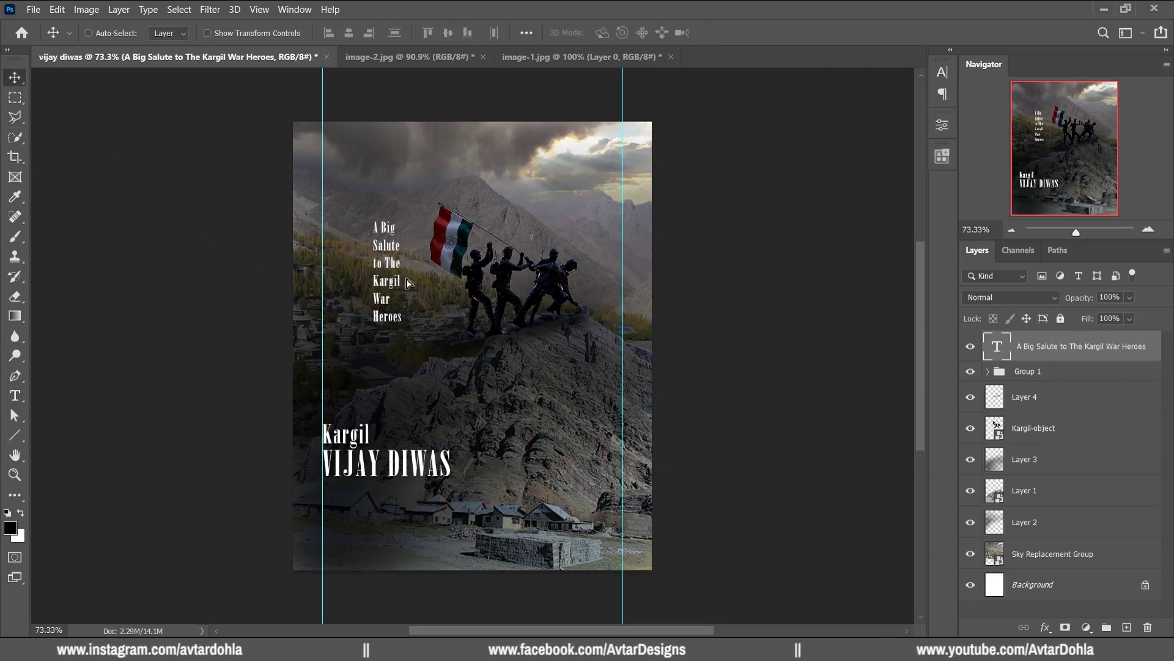
Step: Move the tagline to the poster's top-right corner, then compare and select Layer 2
left_click_drag(409, 282, 613, 199)
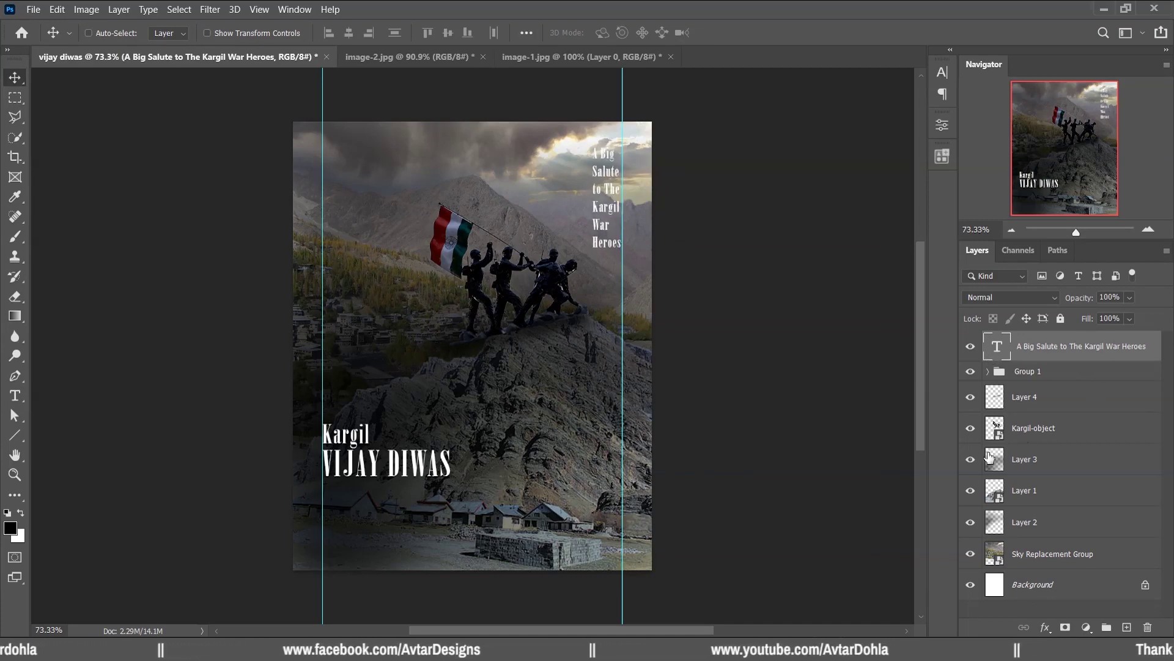
left_click(970, 459)
left_click(972, 523)
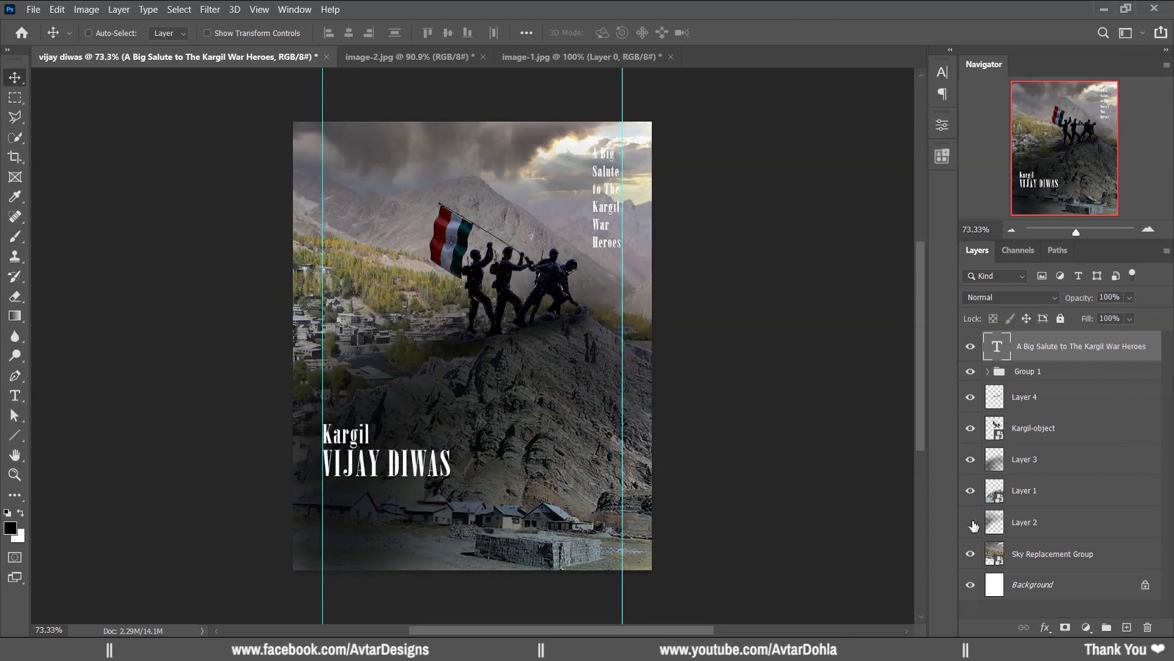
left_click(972, 523)
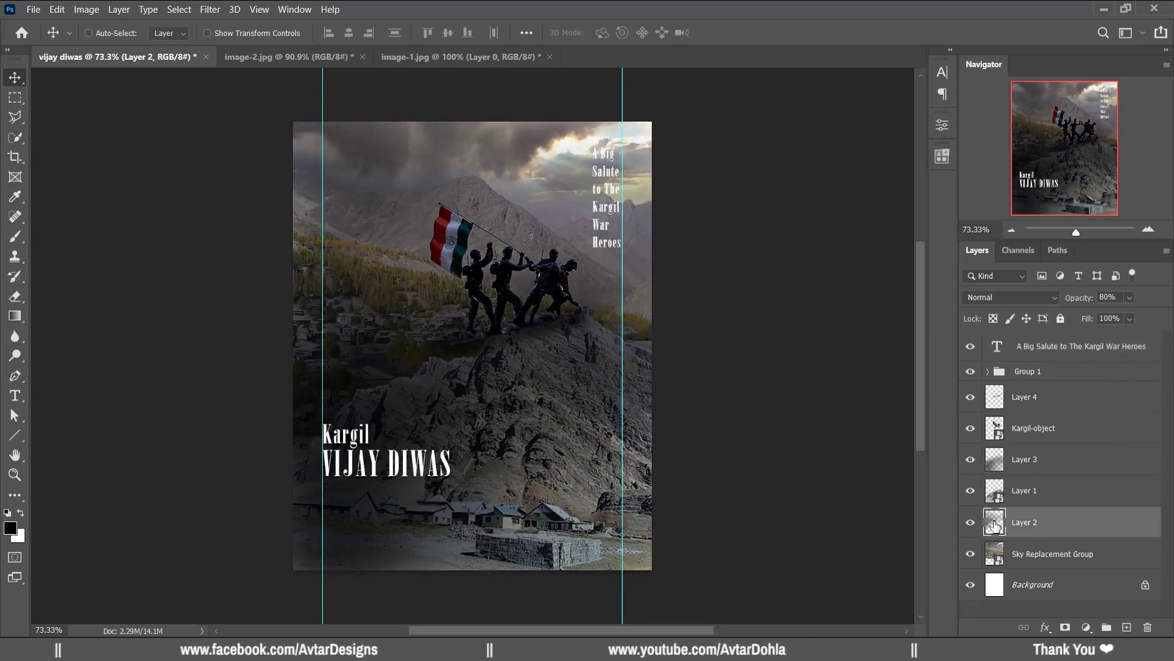
Step: Darken the top-right sky with a soft brush and select the tagline layer
left_click(14, 236)
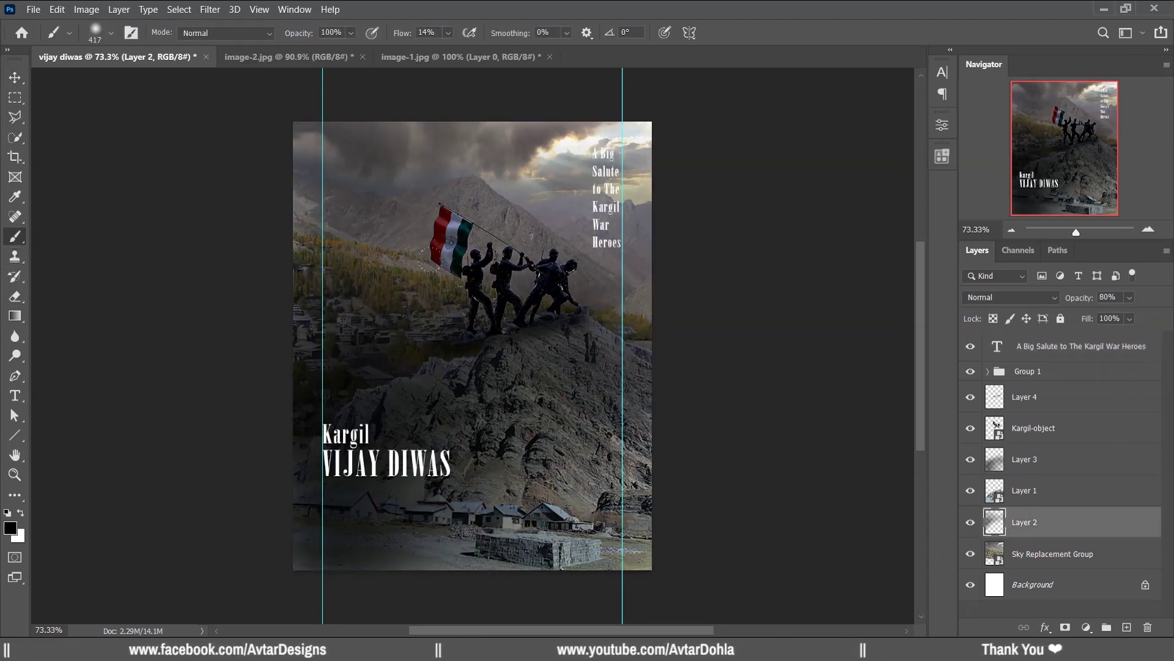
mouse_move(611, 147)
left_mouse_down()
mouse_move(472, 91)
mouse_move(301, 79)
mouse_move(502, 129)
left_mouse_up()
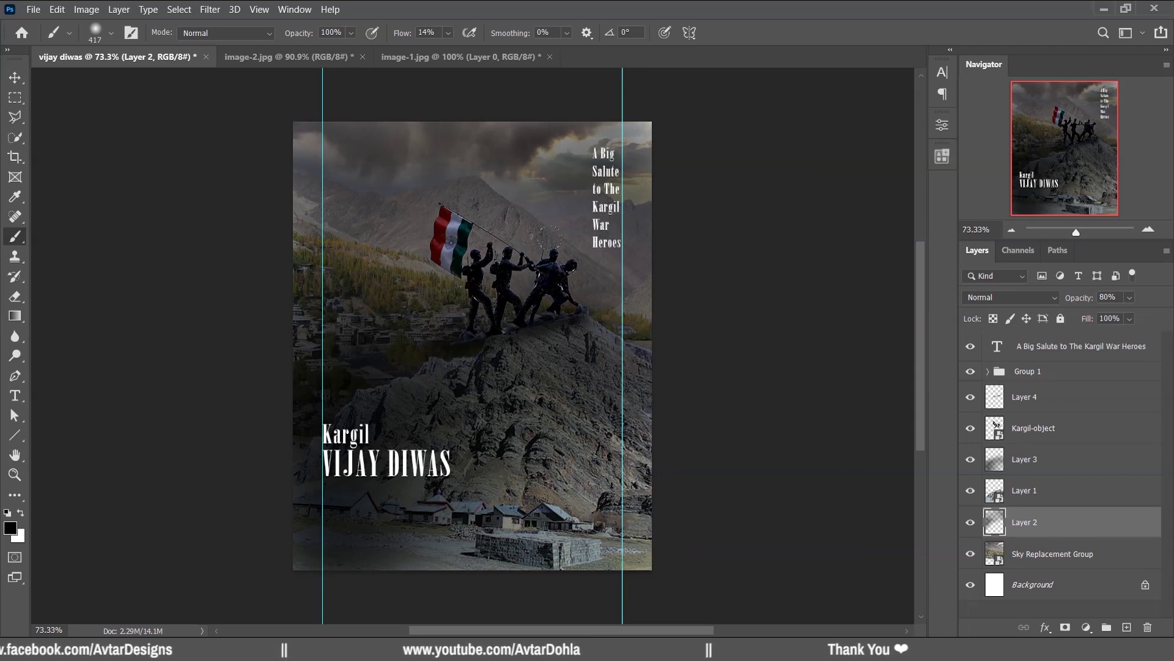
left_click(14, 77)
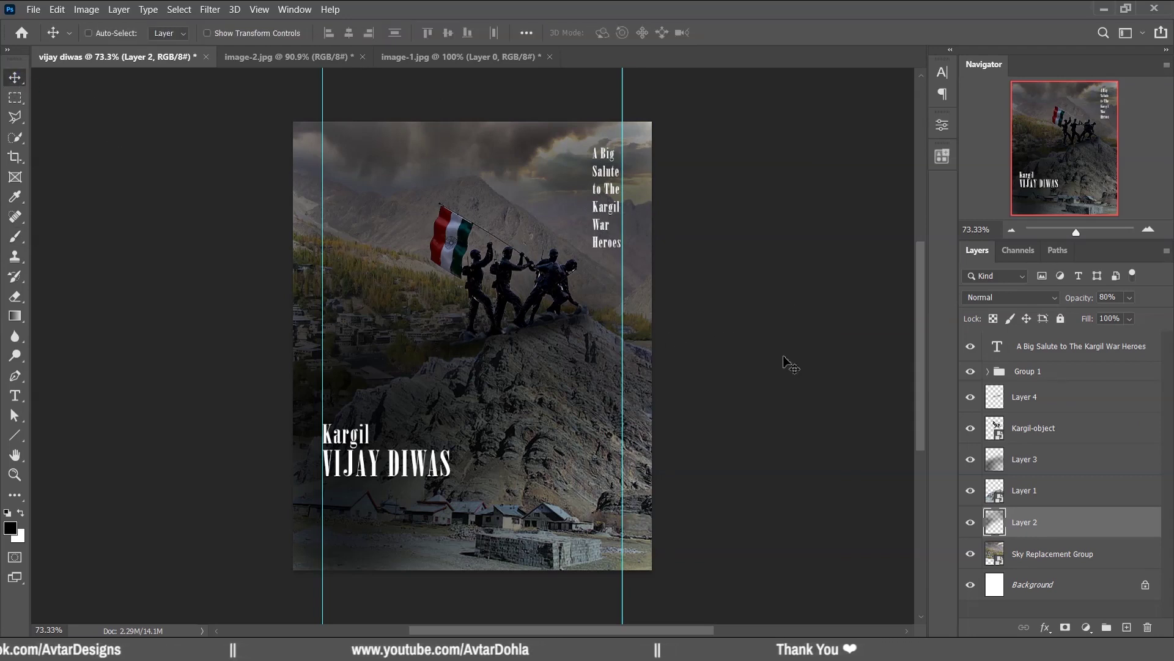
right_click(607, 233)
left_click(610, 240)
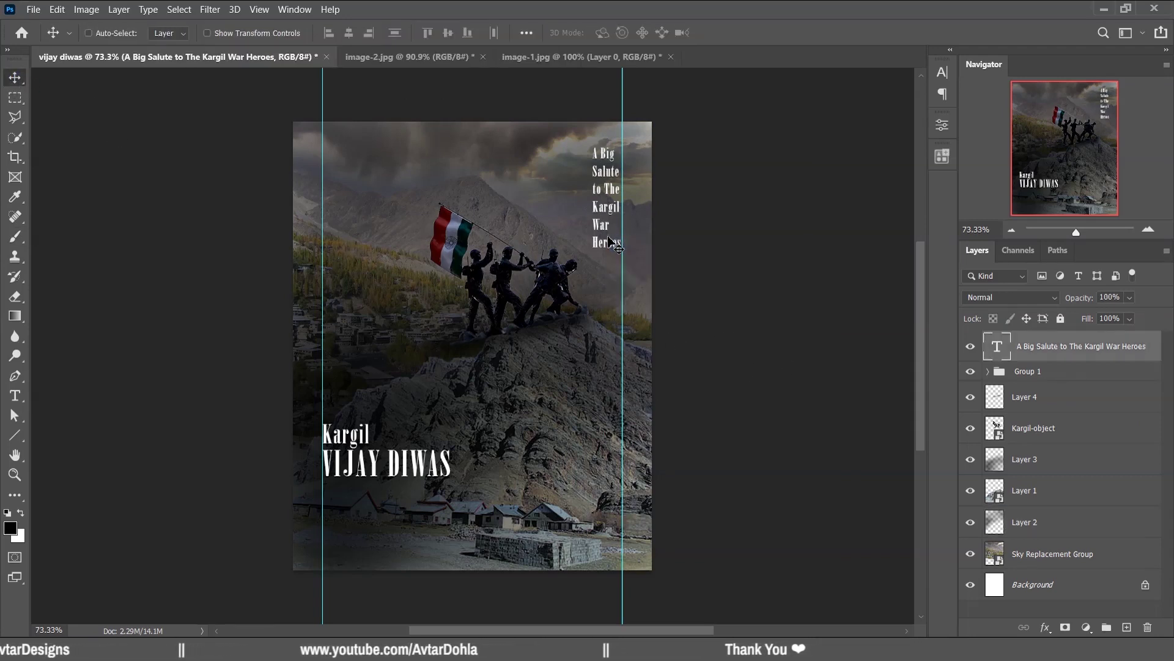
left_click_drag(610, 239, 609, 240)
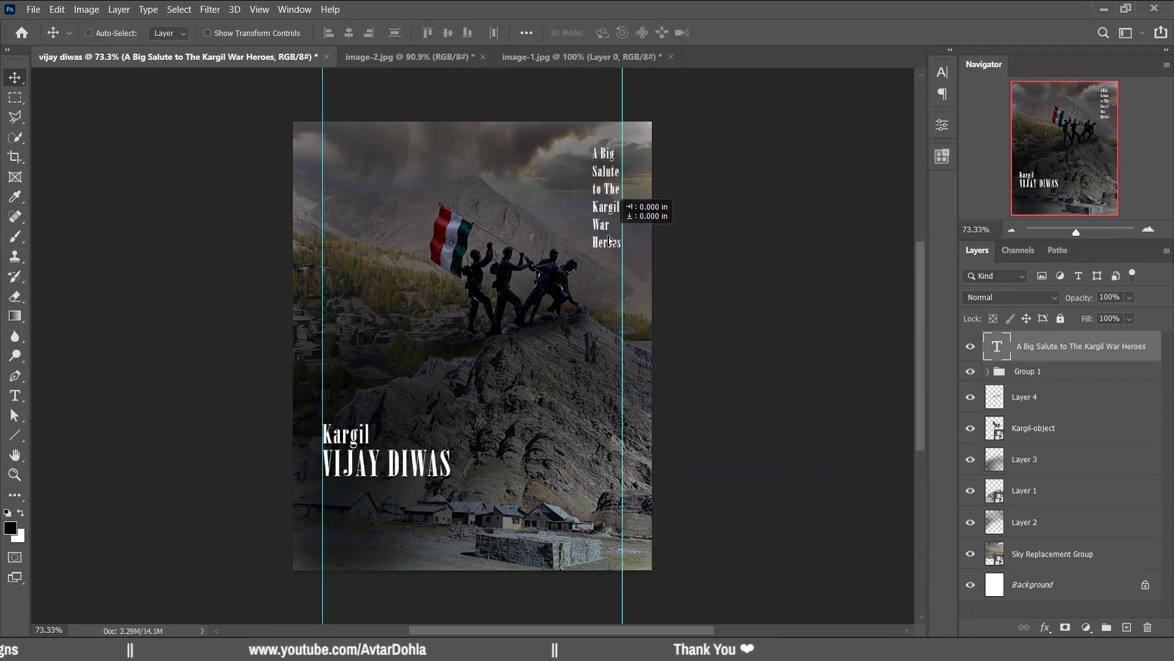
Step: Shift the flag-raising soldiers slightly down and to the left
right_click(546, 290)
left_click(558, 299)
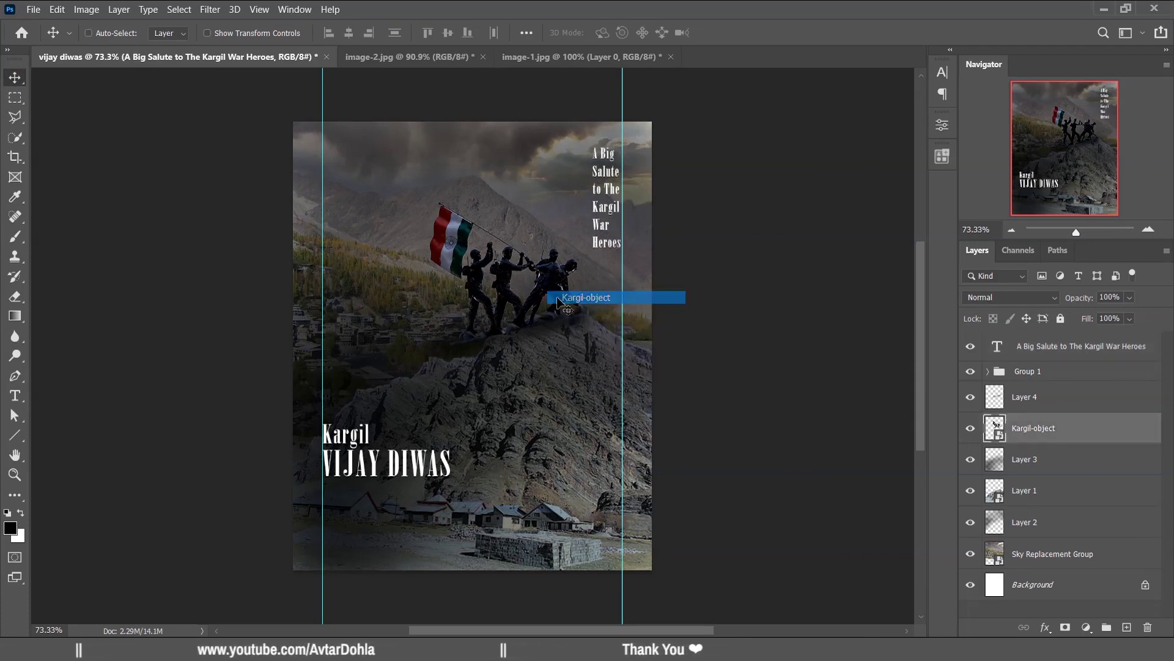
left_click_drag(558, 300, 546, 308)
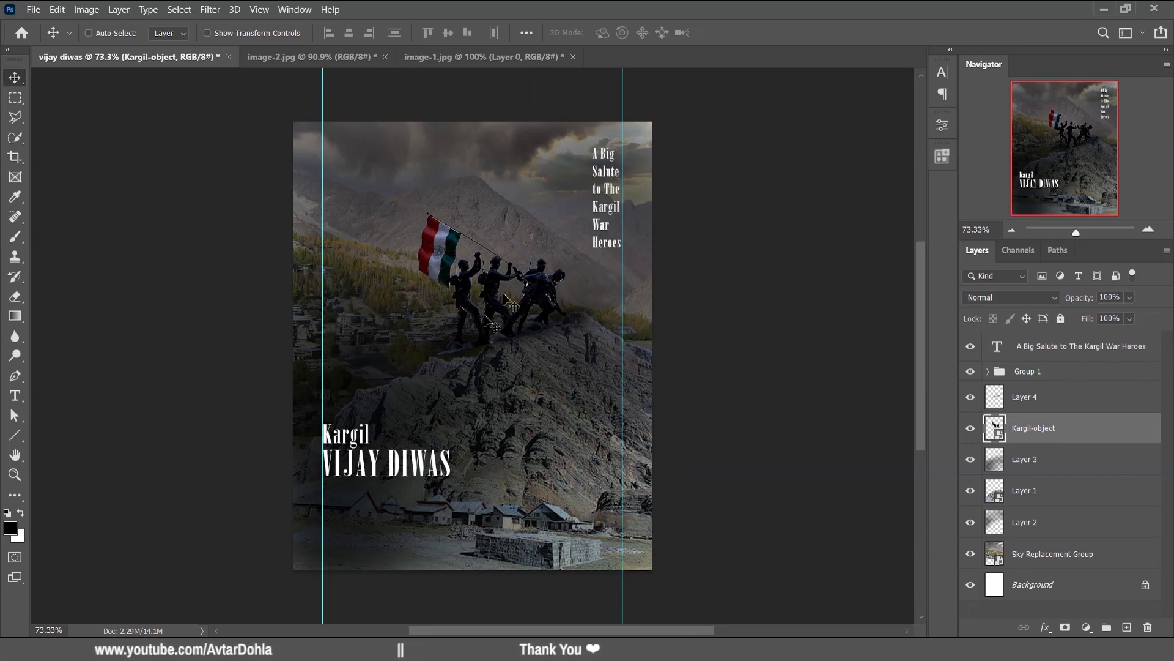
Step: Duplicate the salute tagline layer and move the copy to the poster's top-left
right_click(597, 205)
left_click(603, 214)
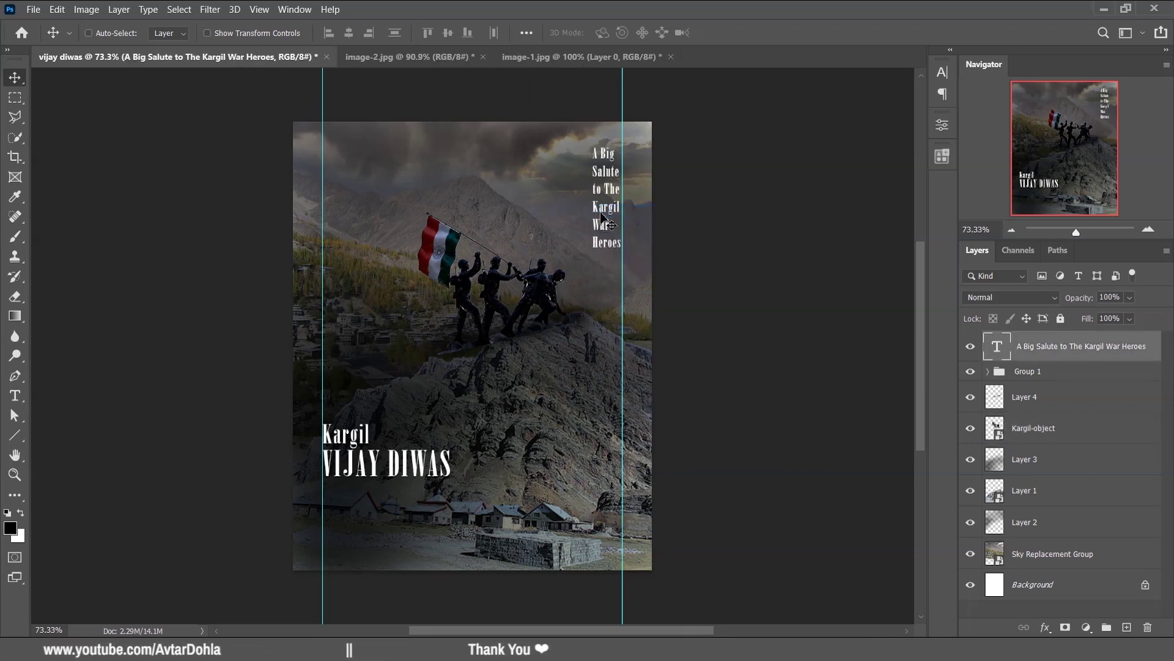
left_click_drag(1075, 351, 1135, 606)
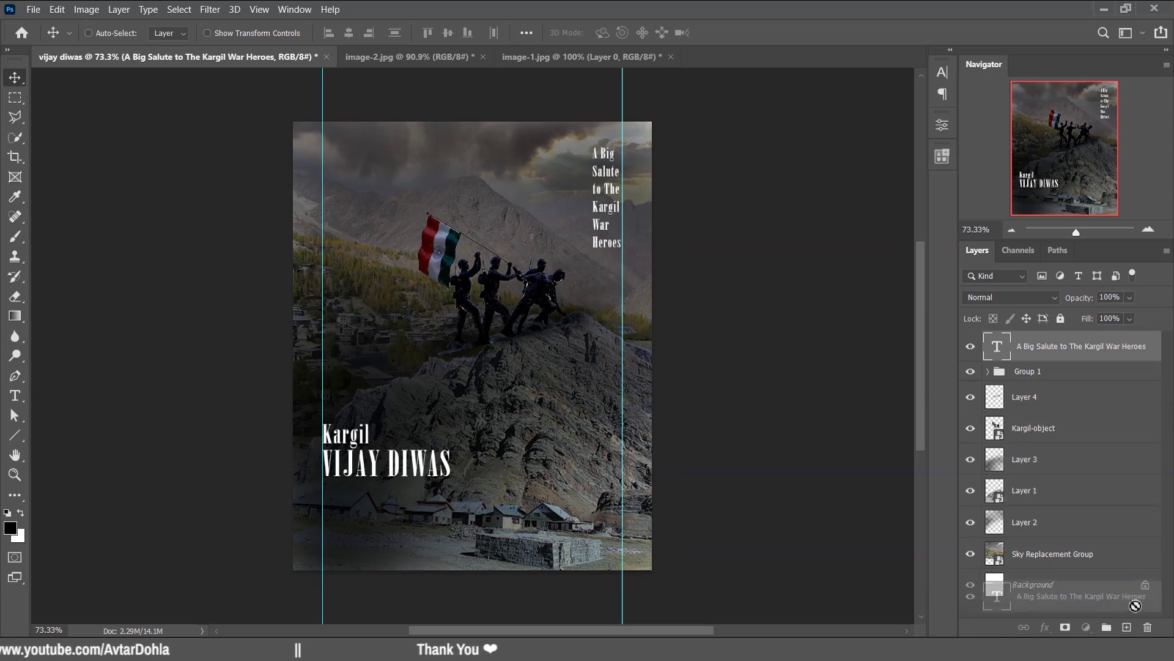
mouse_move(618, 225)
left_mouse_down("alt")
mouse_move(498, 214)
mouse_move(375, 223)
left_mouse_up("alt")
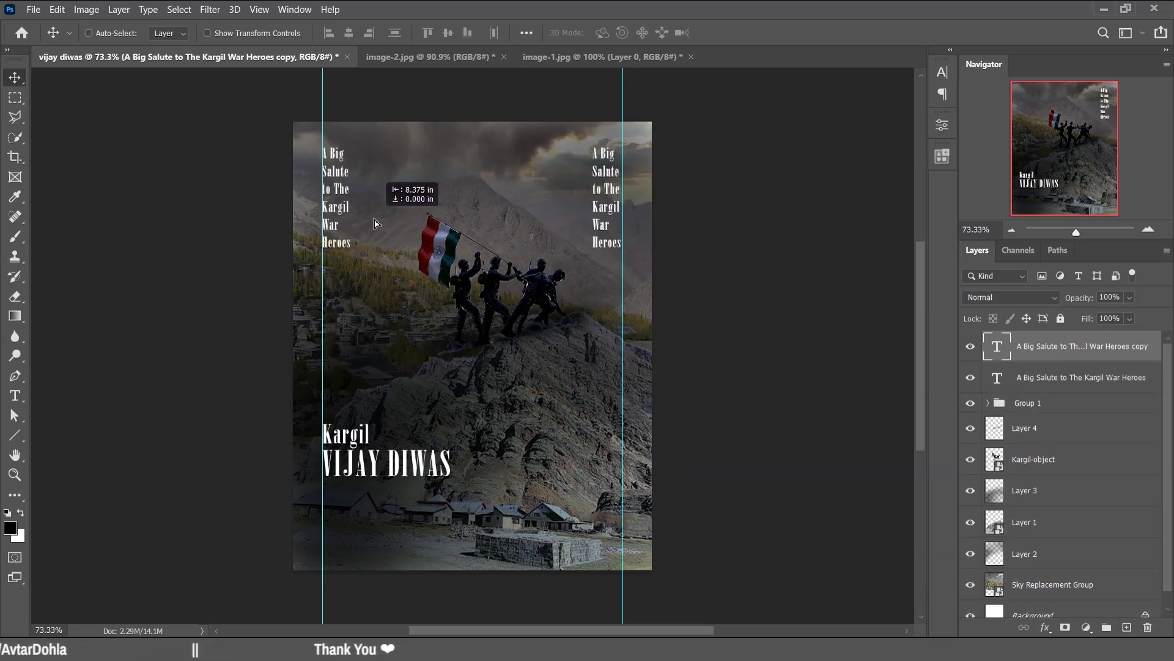
Step: Replace the copied tagline text with '26' and 'July' on two lines
double_click(338, 188)
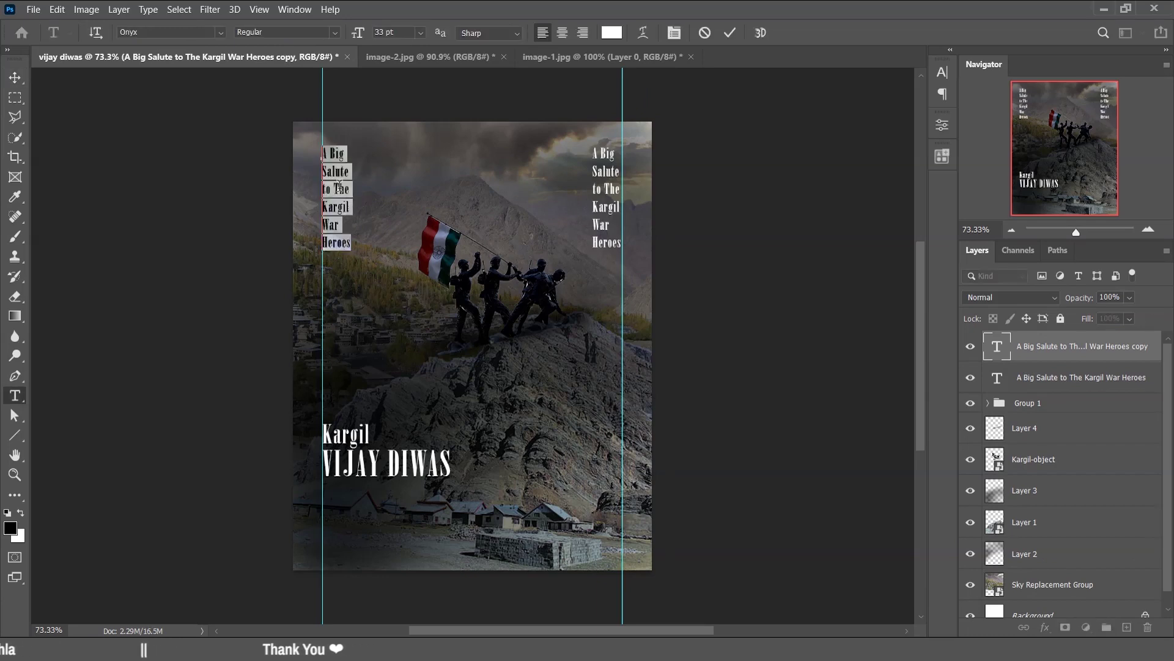
key("BackSpace")
type("26")
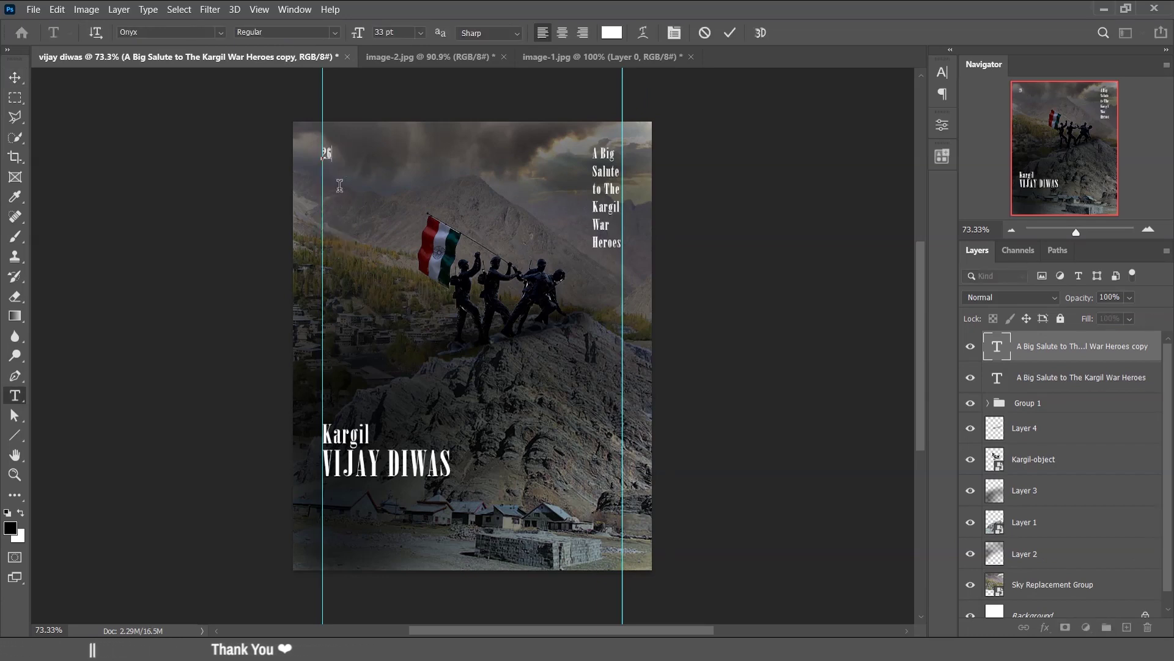
key("Return")
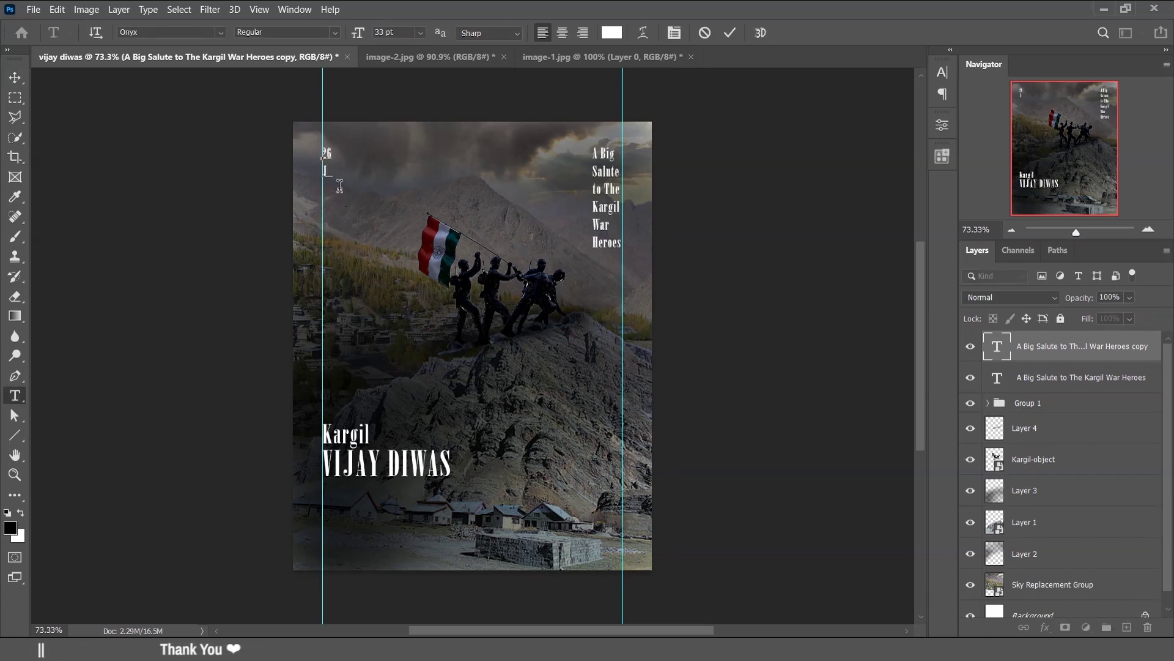
type("July")
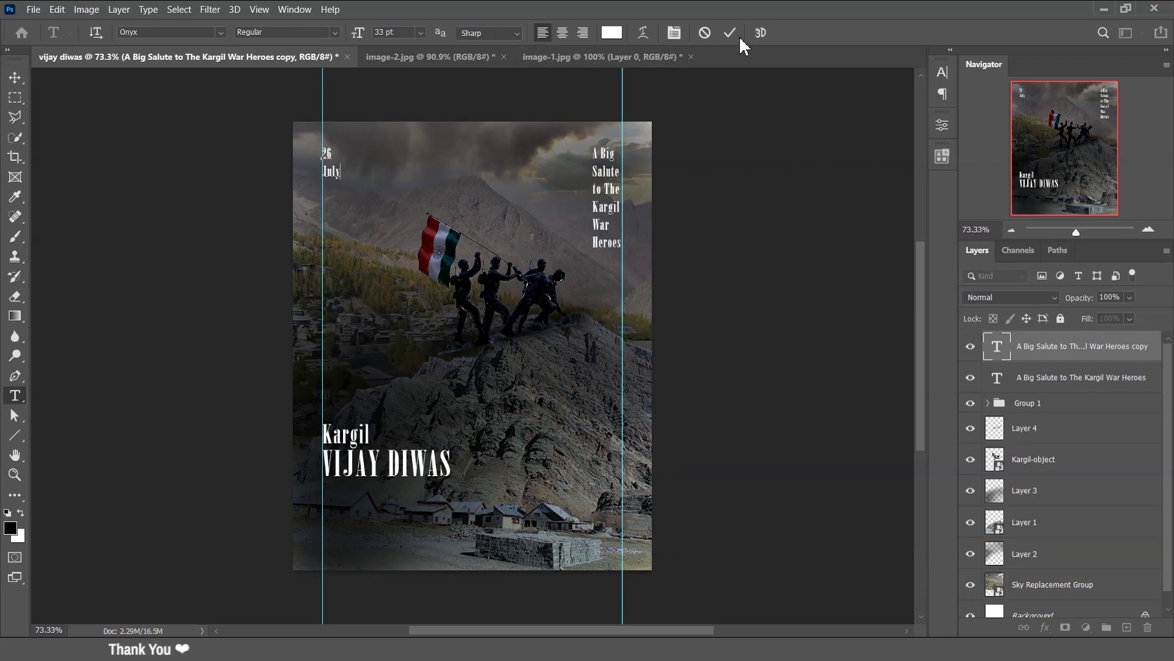
left_click(730, 32)
key("v")
Step: Enlarge the '26' to about 62 pt so it towers over 'July'
scroll(343, 193, "up", 3)
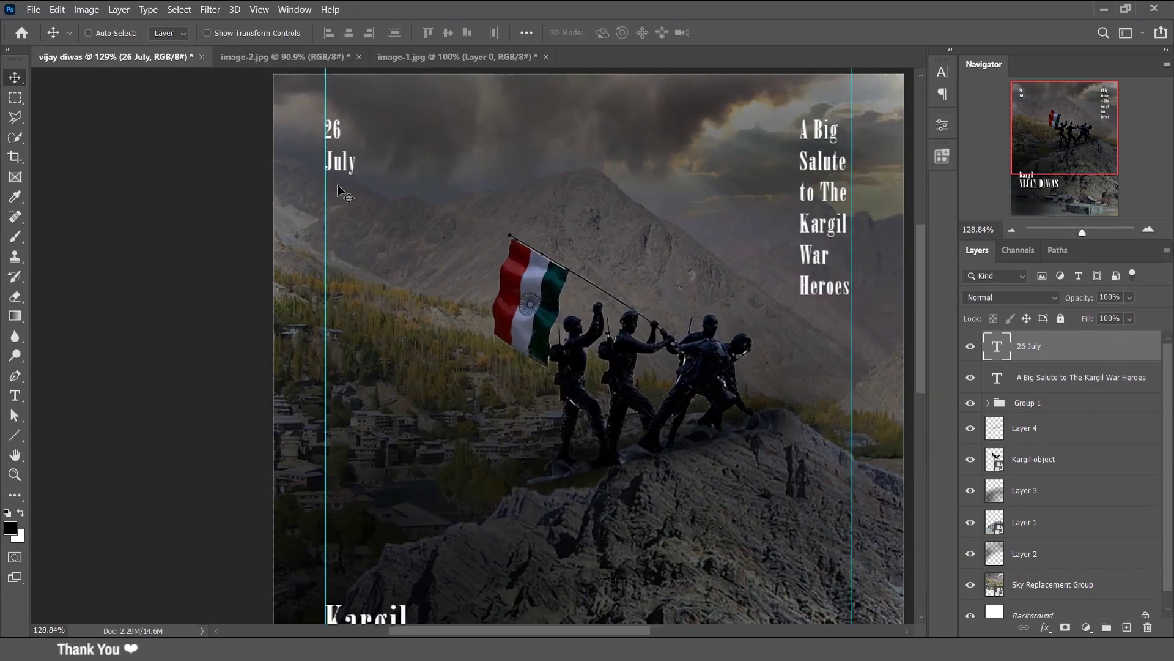
scroll(337, 186, "up", 1)
double_click(345, 124)
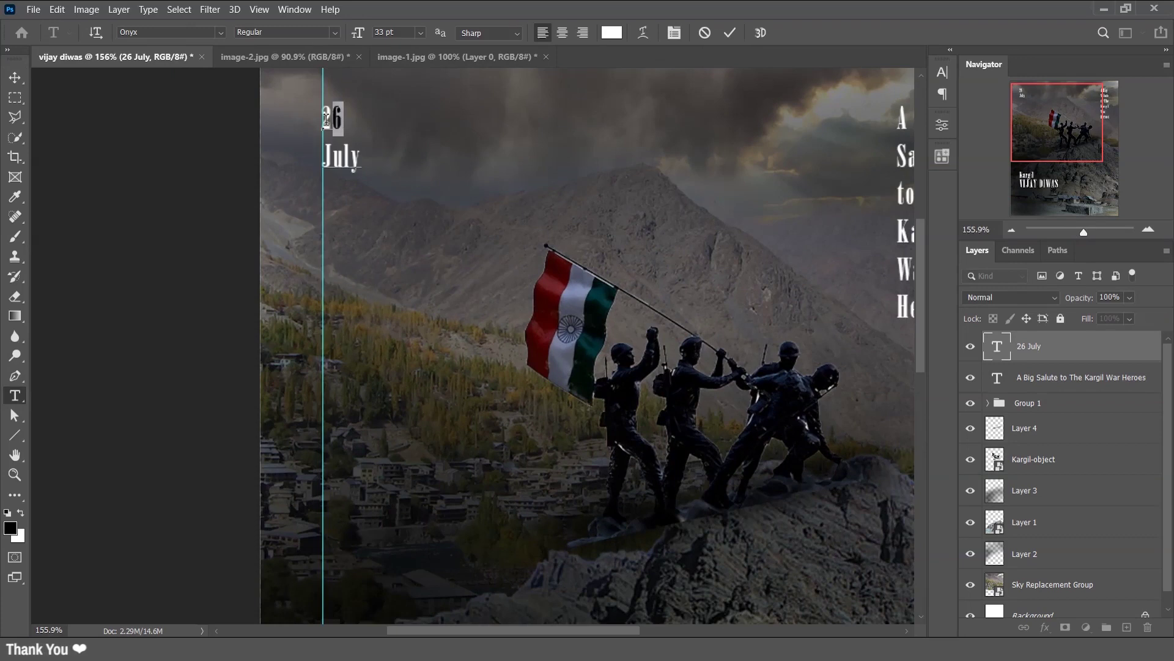
left_click_drag(365, 38, 382, 46)
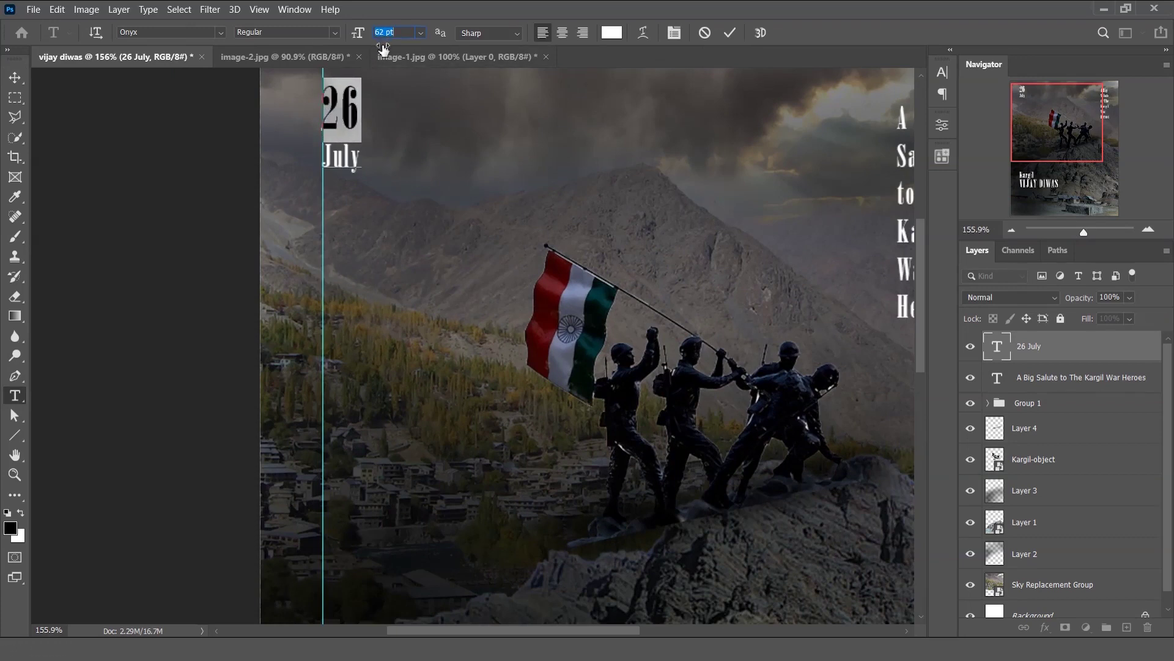
left_click(730, 33)
key("v")
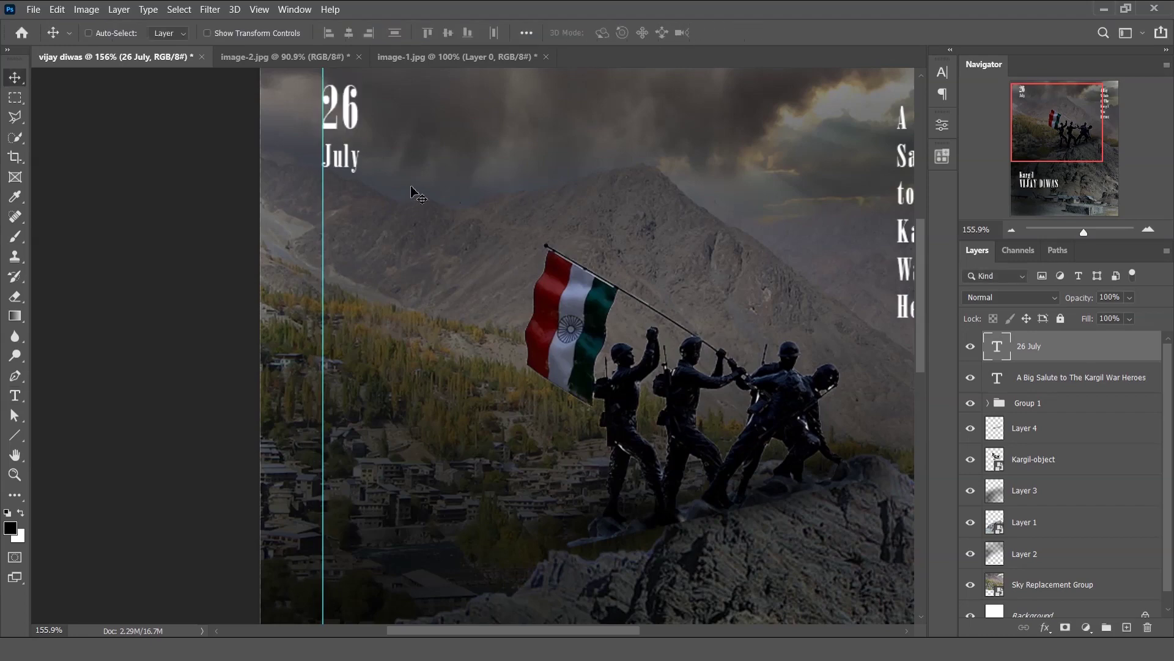
Step: Scroll back down to the full poster and open the View menu
scroll(413, 188, "down", 2)
scroll(413, 188, "down", 2)
scroll(413, 189, "down", 1)
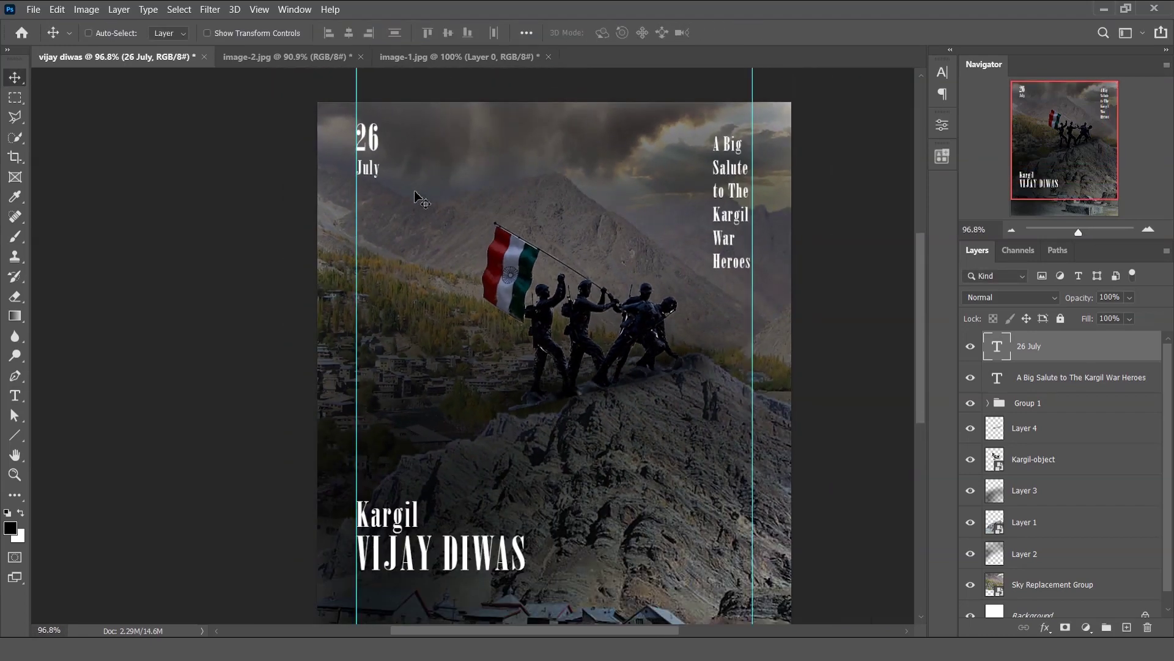
scroll(413, 189, "down", 1)
scroll(470, 245, "down", 1)
scroll(434, 235, "down", 1)
scroll(434, 235, "down", 1)
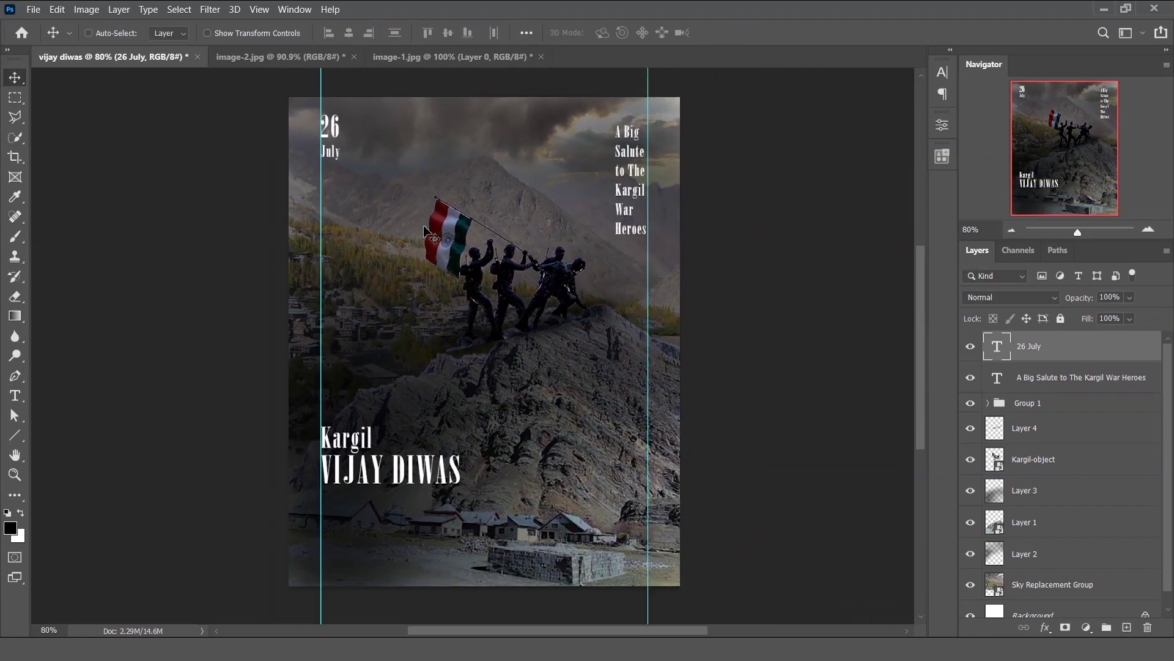
scroll(335, 229, "down", 1)
left_click(259, 9)
mouse_move(271, 312)
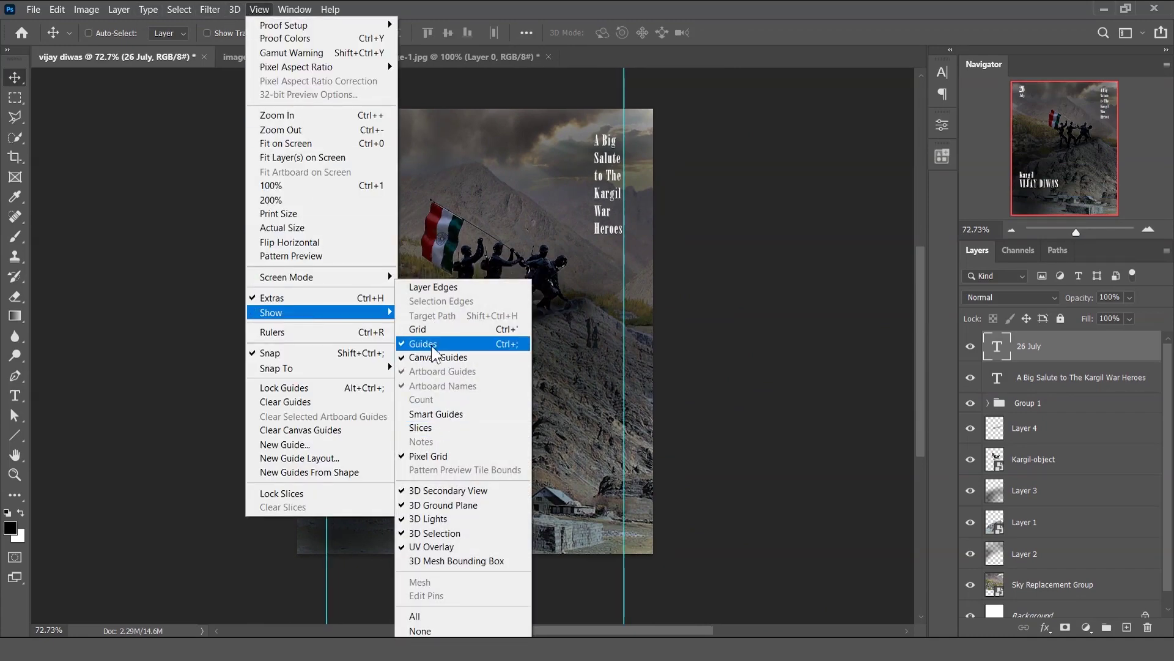
Step: Turn off the cyan margin guides via View > Show > Guides
left_click(436, 345)
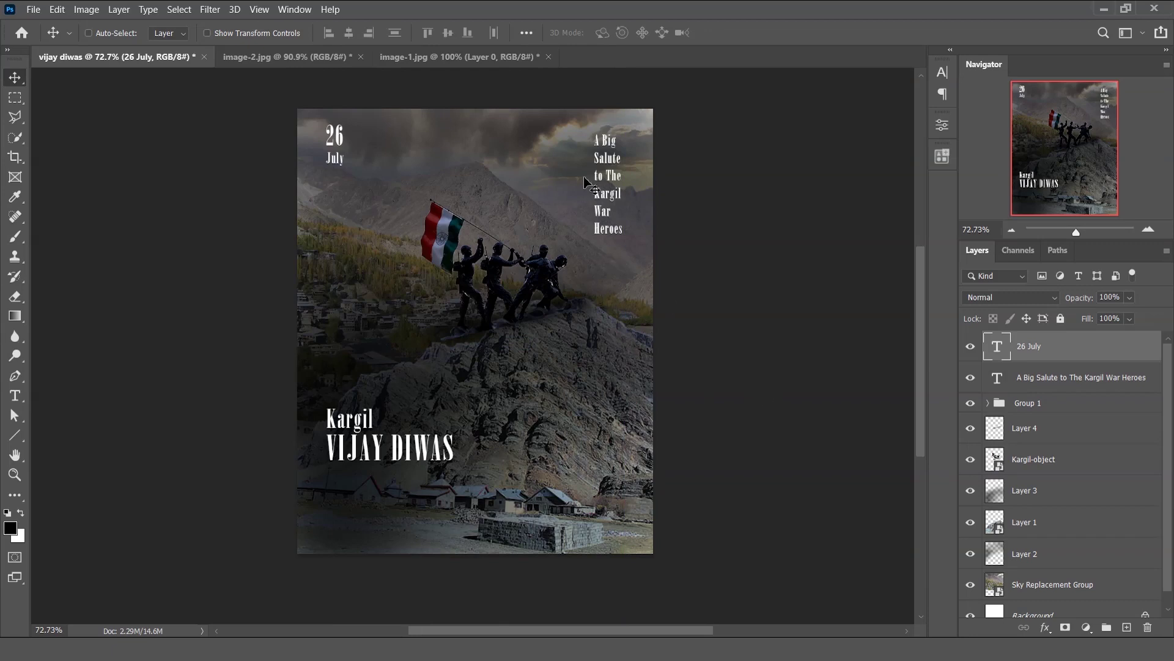
Step: Draw a vertical line just left of the salute tagline with the Line Tool
left_click(23, 436)
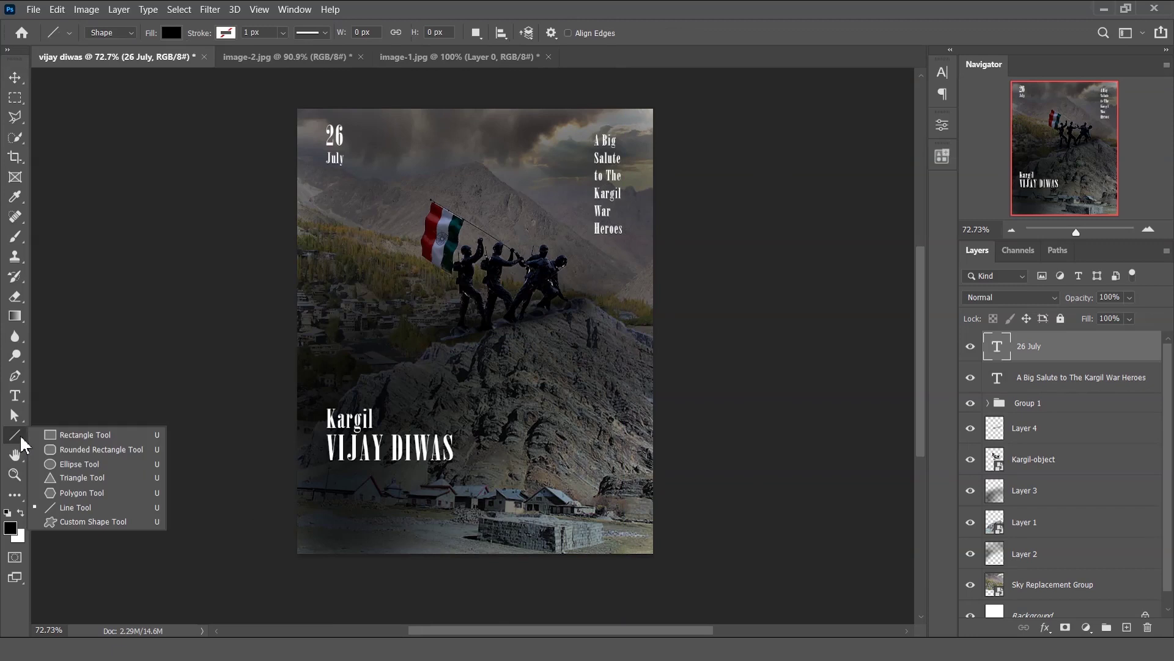
left_click(104, 513)
left_click_drag(580, 137, 578, 244)
Step: Remove the line's fill, thin its white stroke to 0.44 px, and nudge it into place
left_click(822, 320)
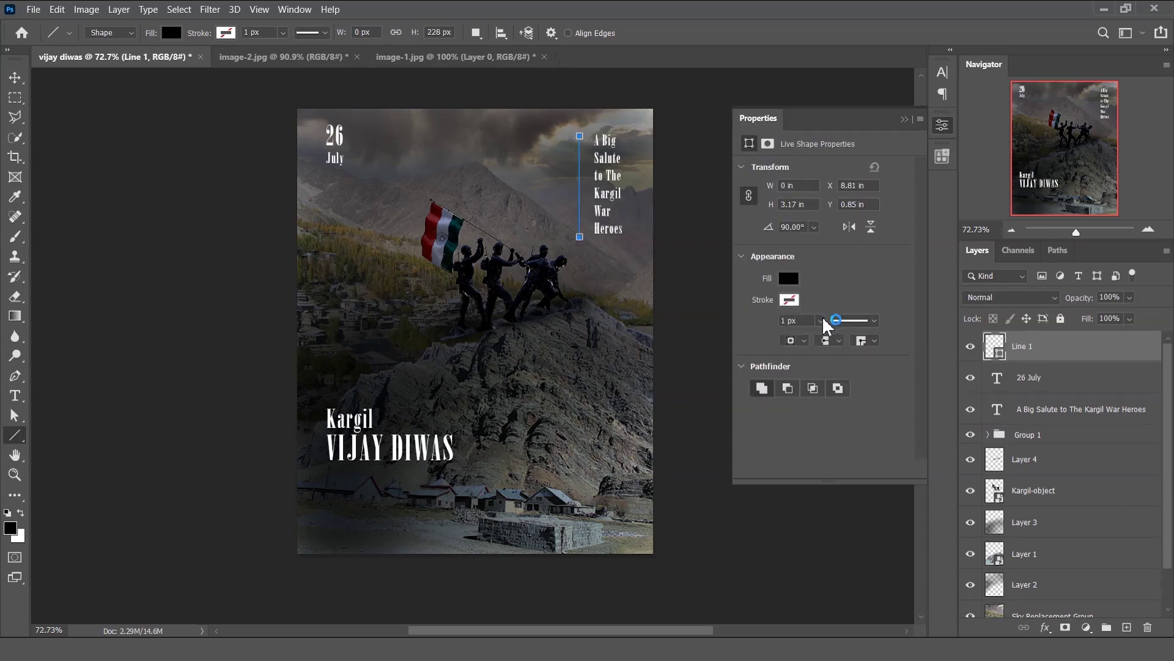
left_click(790, 304)
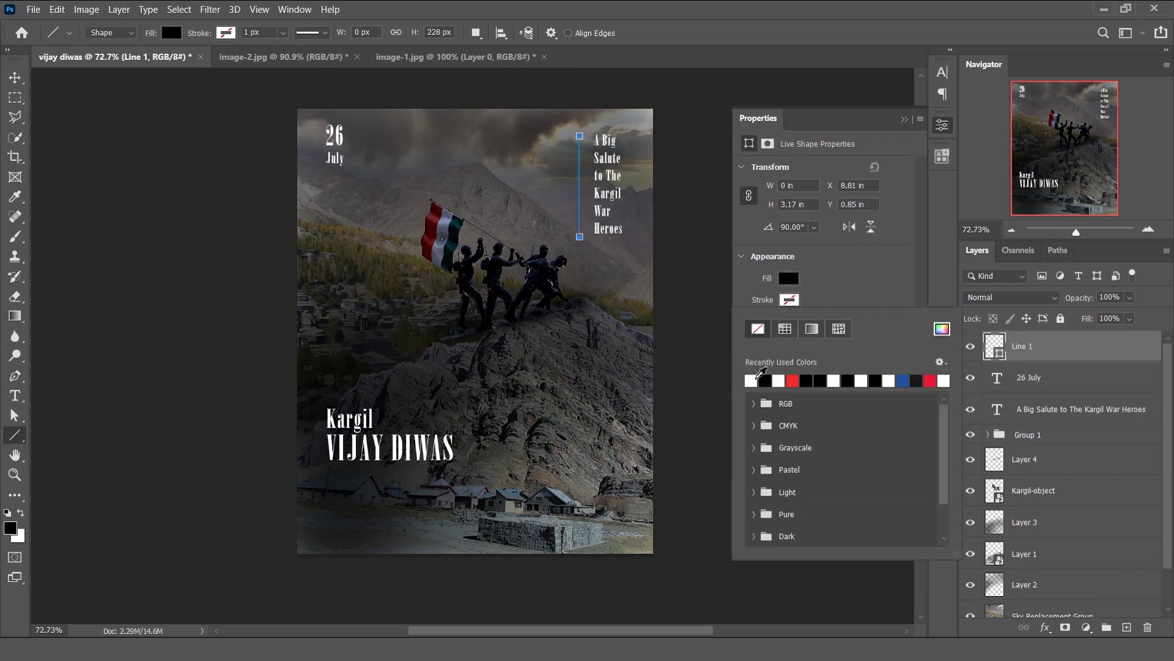
left_click(789, 278)
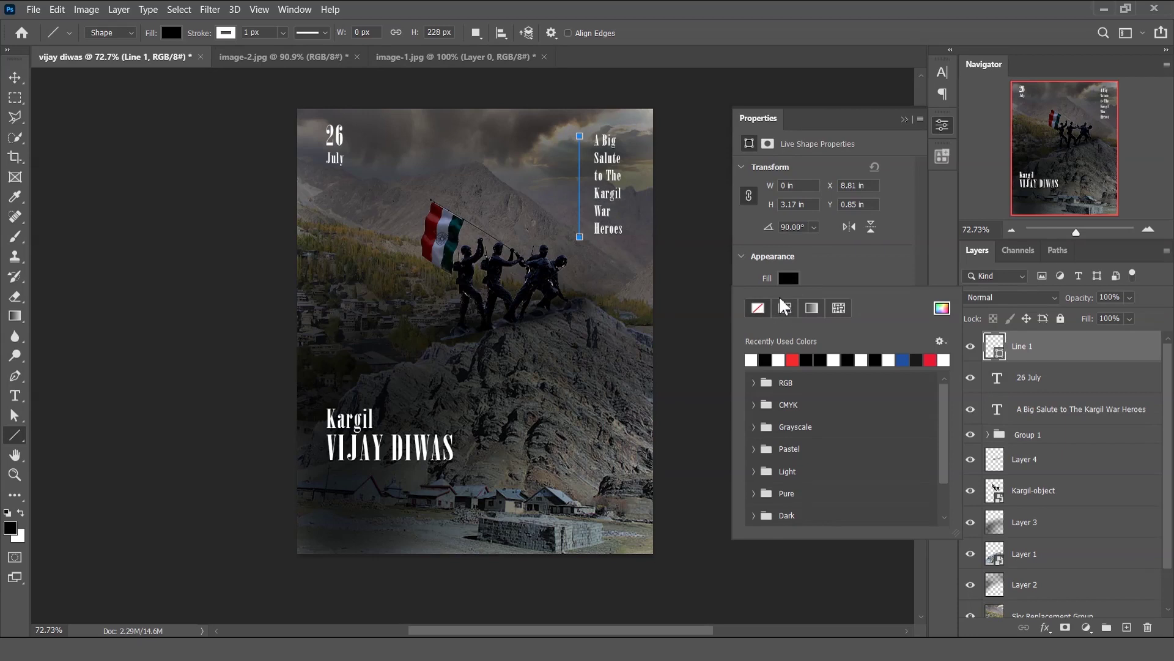
left_click(757, 308)
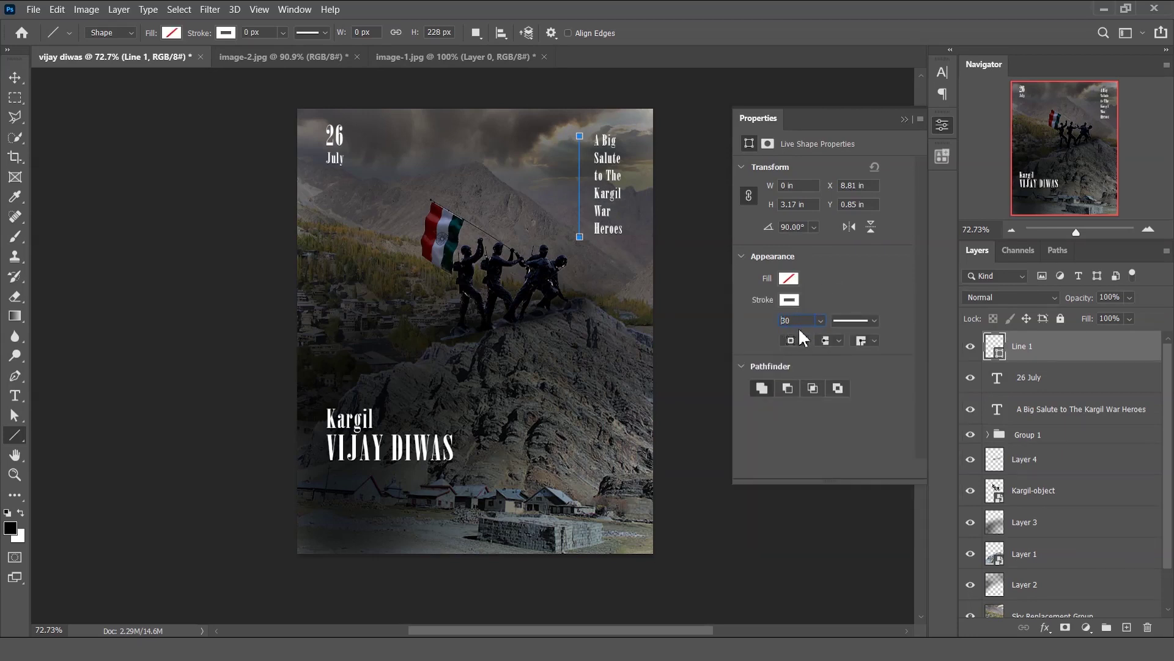
left_click(820, 320)
left_click_drag(844, 339, 822, 340)
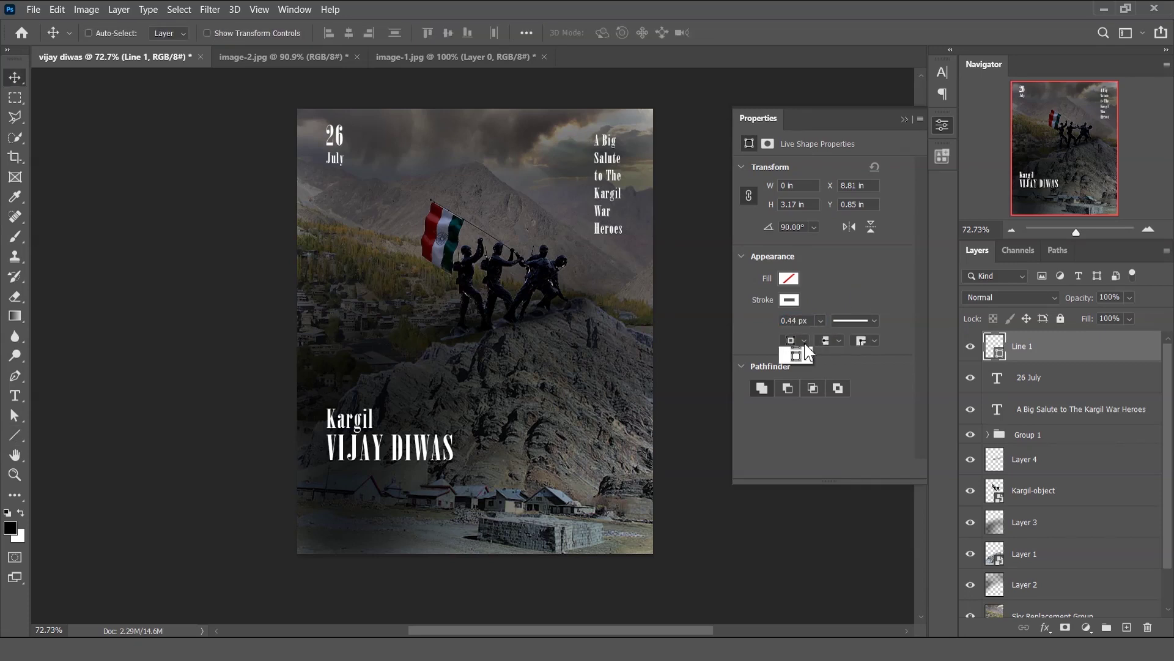
left_click(806, 355)
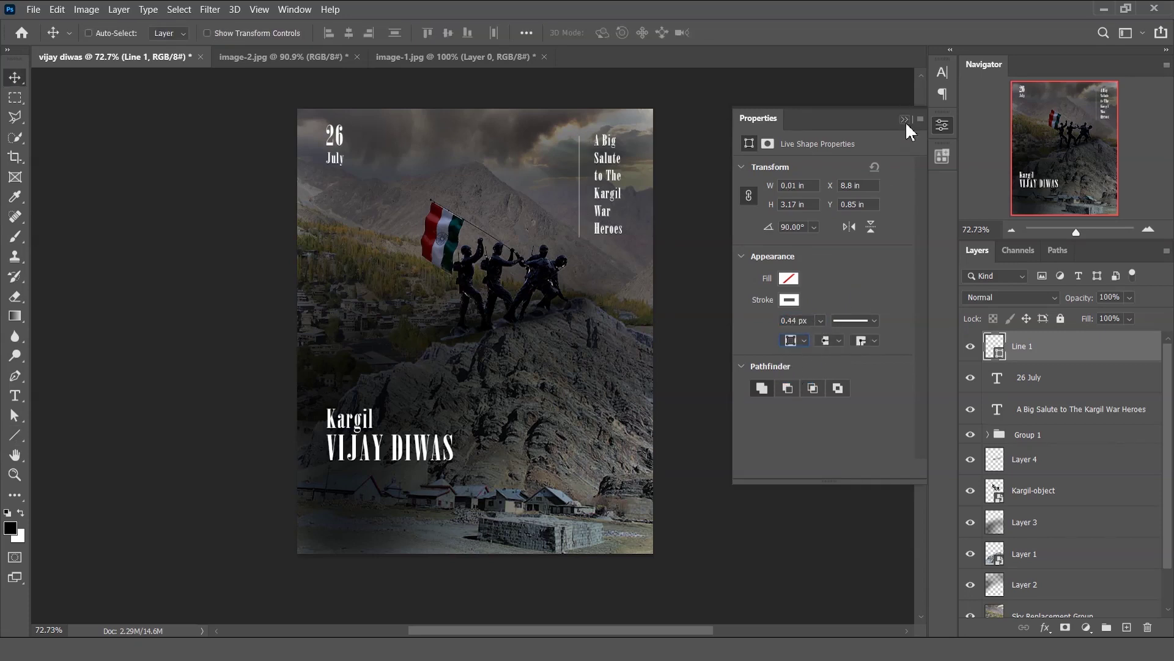
left_click(905, 121)
left_click_drag(679, 193, 681, 195)
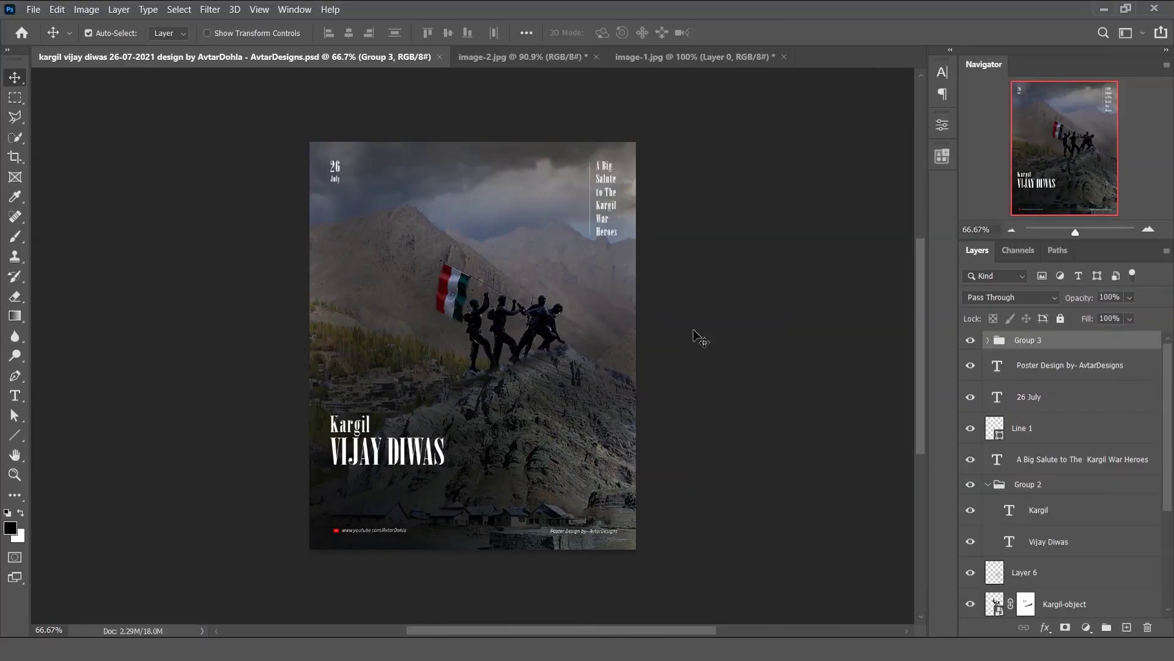
Step: Fit the poster on screen, hide the panels, and show it full screen on black
key("ctrl+0")
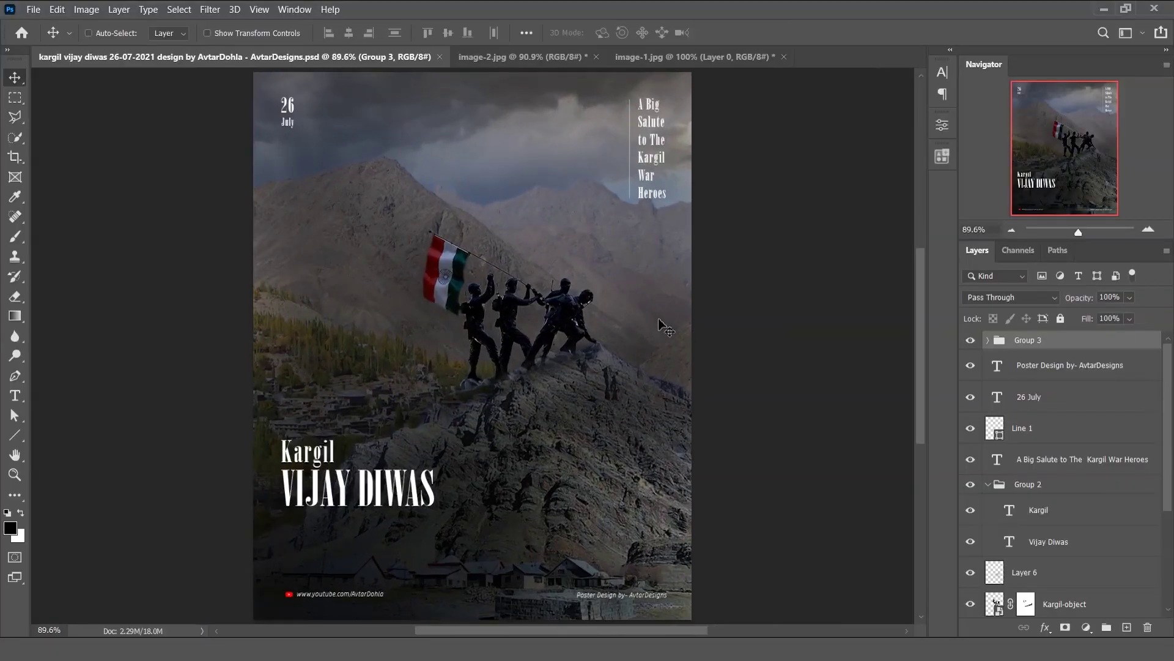
key("Tab")
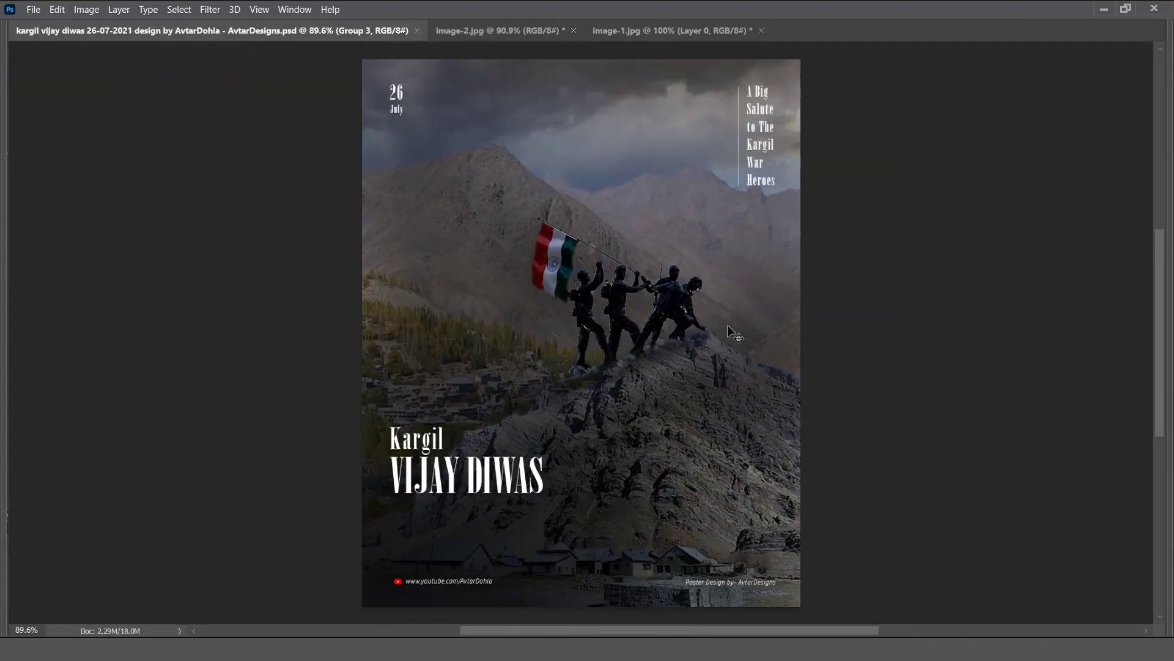
key("f")
key("f")
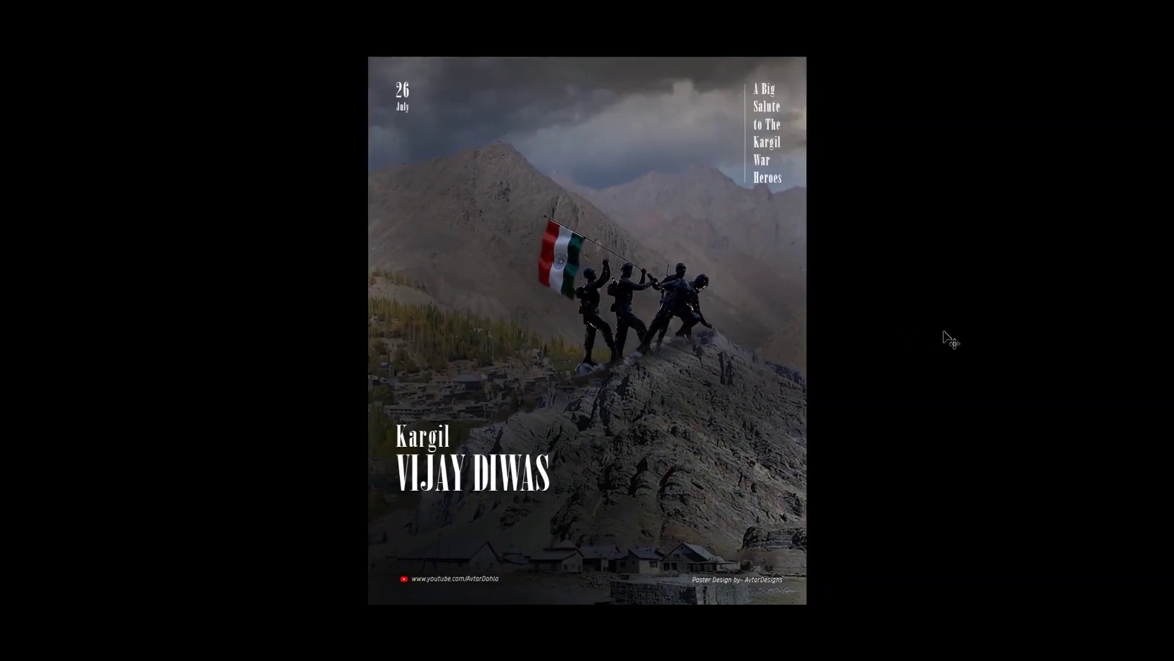
key("ctrl+0")
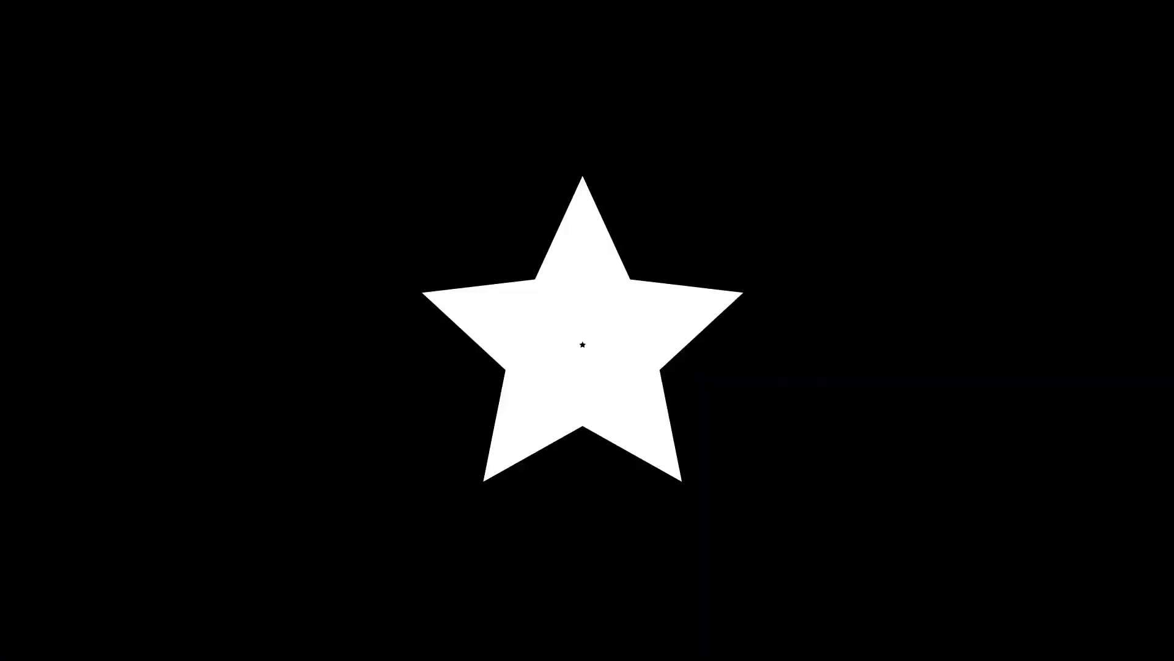